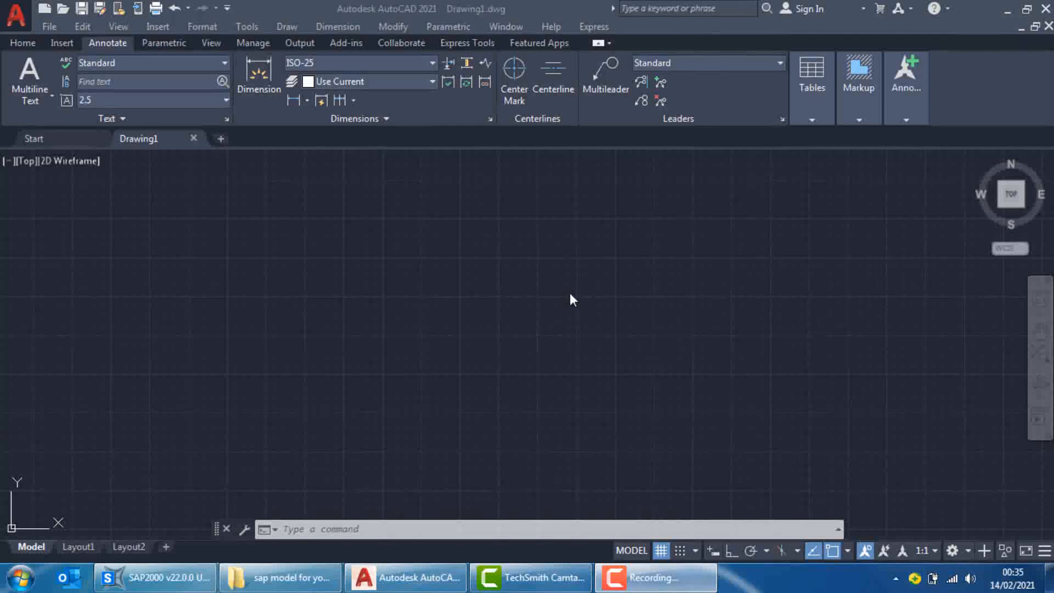
Draw a horizontal line segment 3000 units long, extending rightward with Ortho mode on
{"action": "left_click", "coordinate": [526, 311]}
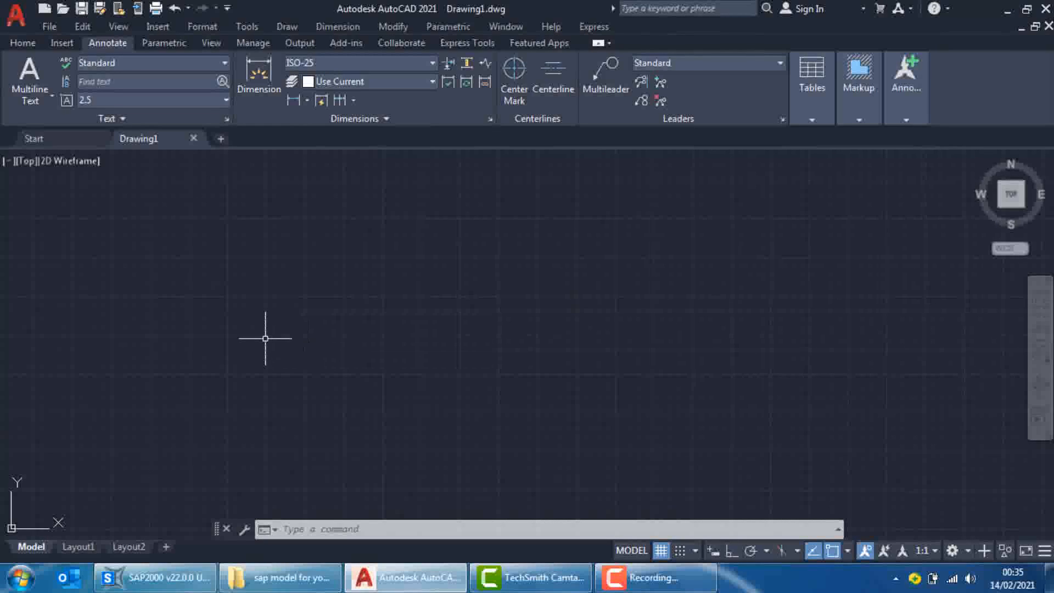
{"action": "type", "text": "l"}
{"action": "key", "text": "Return"}
{"action": "left_click", "coordinate": [267, 304]}
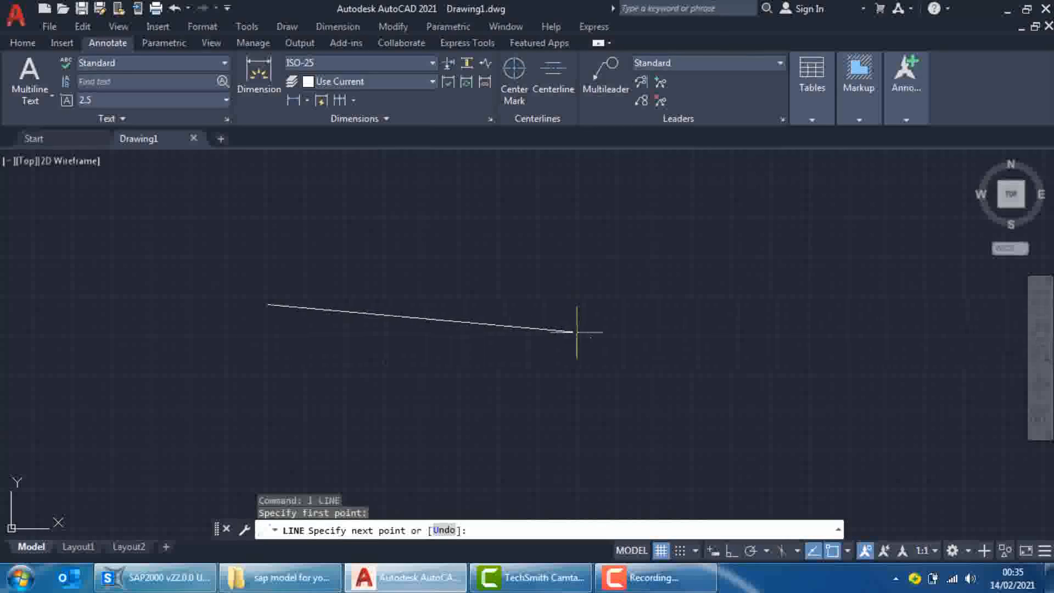
{"action": "key", "text": "F8"}
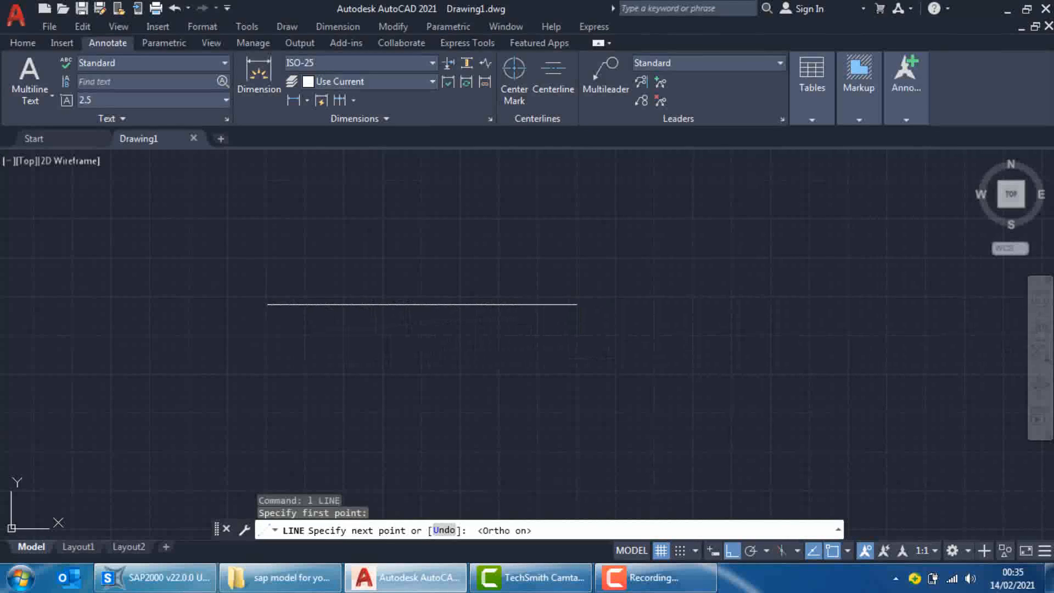
{"action": "type", "text": "3000"}
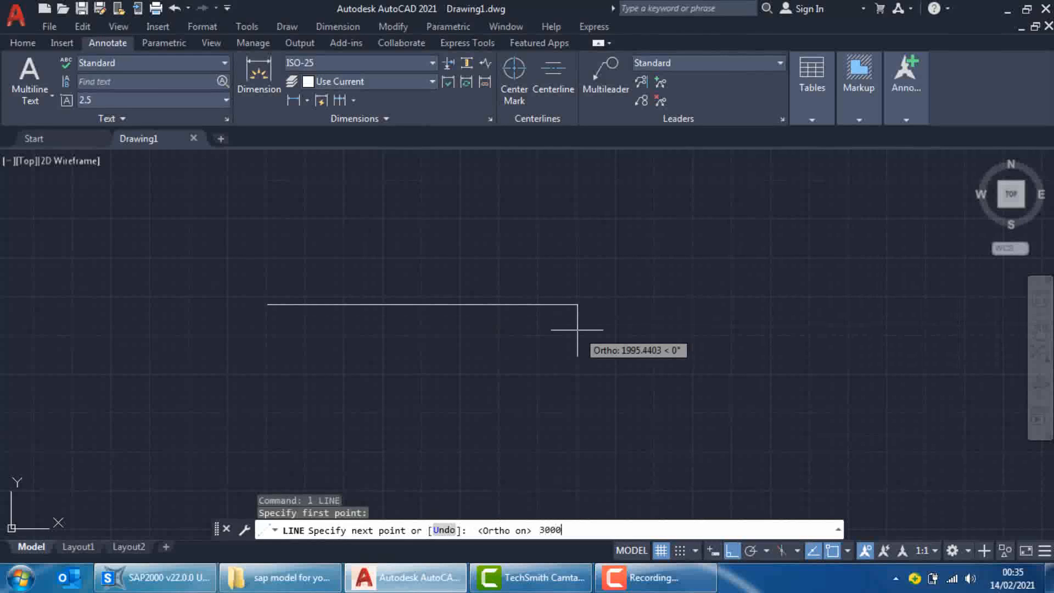
{"action": "key", "text": "Return"}
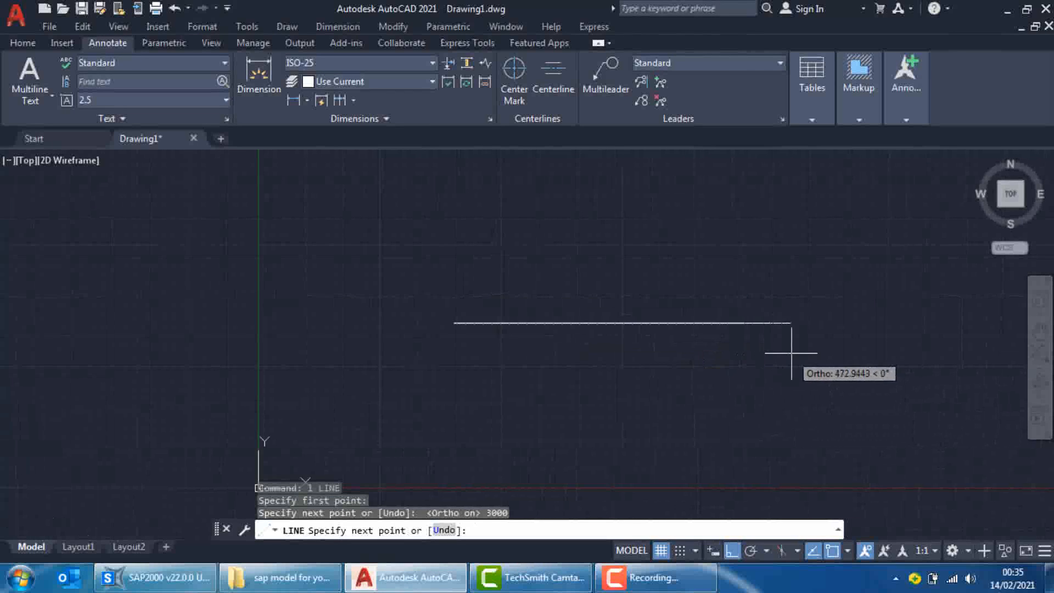
Continue the line rightward with two more horizontal segments of 1200 and 1400 units and finish it
{"action": "middle_click_drag", "start_coordinate": [801, 357], "coordinate": [577, 375]}
{"action": "type", "text": "12"}
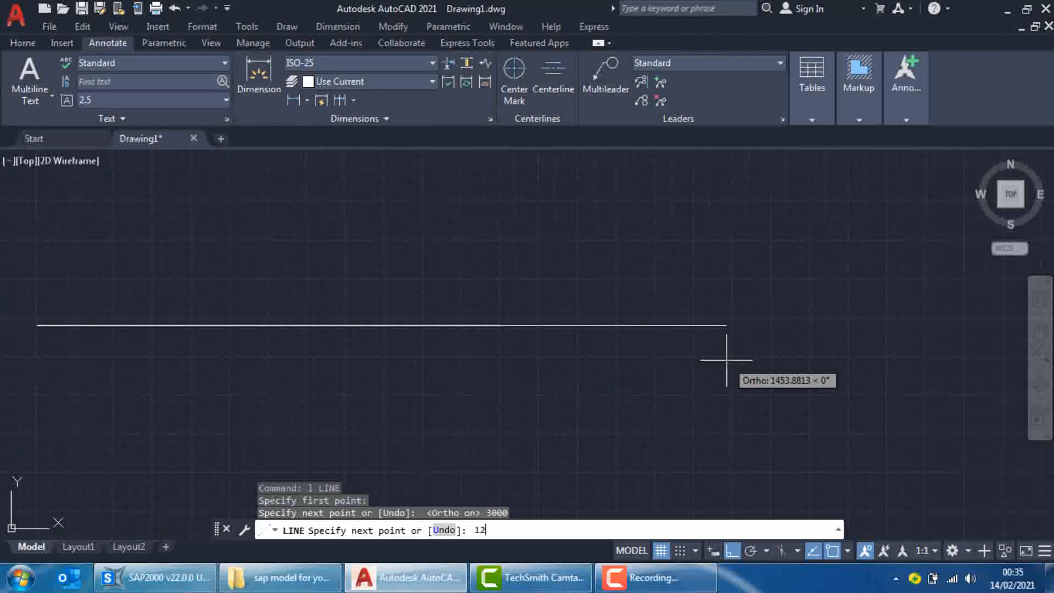
{"action": "type", "text": "00"}
{"action": "key", "text": "Return"}
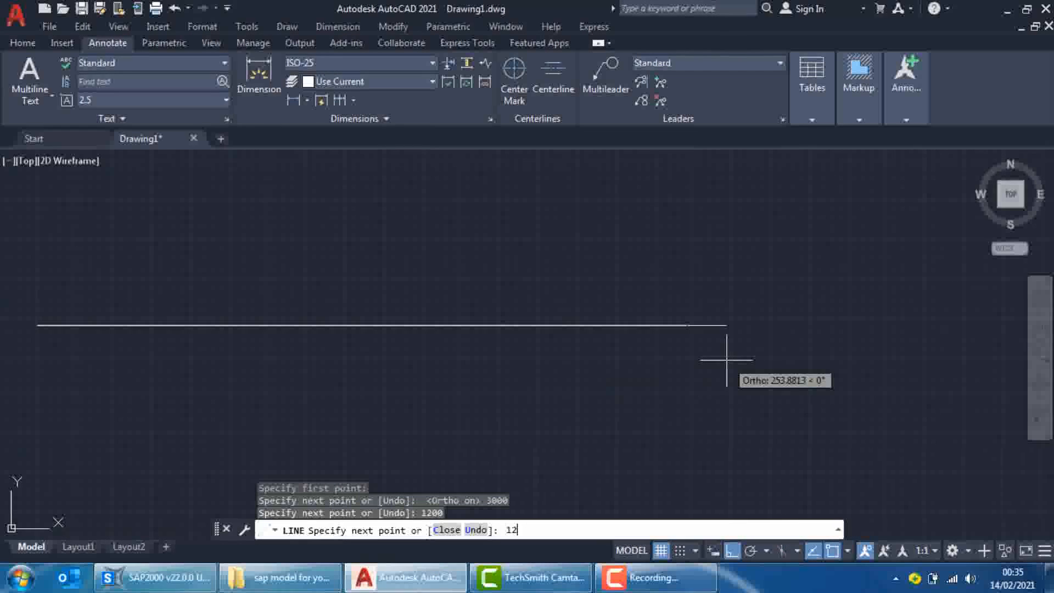
{"action": "type", "text": "1400"}
{"action": "key", "text": "Return"}
{"action": "key", "text": "Escape"}
Scale all three line segments by a factor of 0.001 about a base point just beyond their right end
{"action": "scroll", "coordinate": [727, 365], "scroll_direction": "down", "scroll_amount": 2}
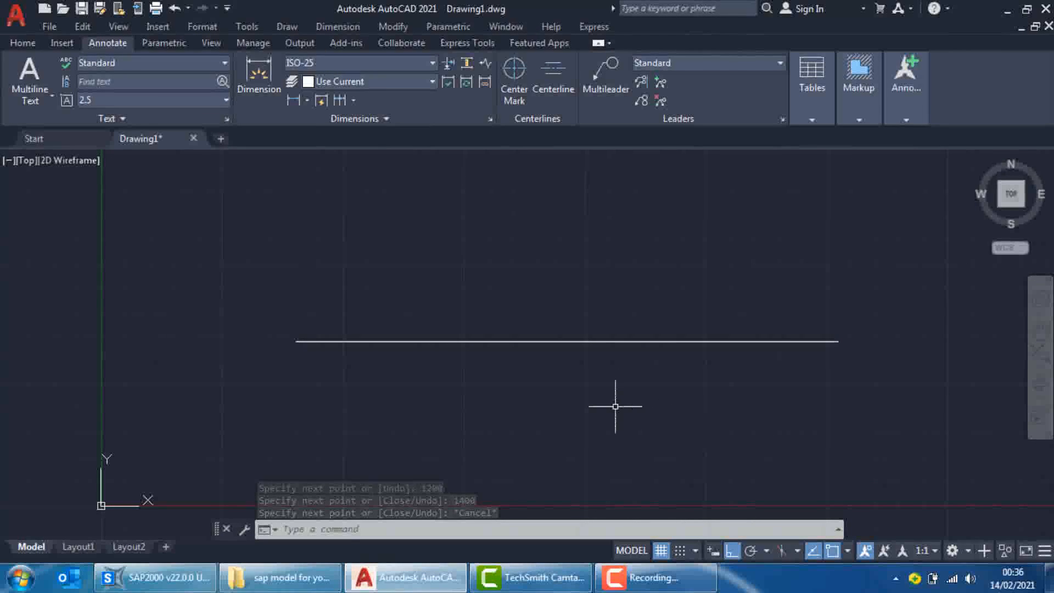
{"action": "type", "text": "sc"}
{"action": "key", "text": "Return"}
{"action": "scroll", "coordinate": [693, 344], "scroll_direction": "down", "scroll_amount": 1}
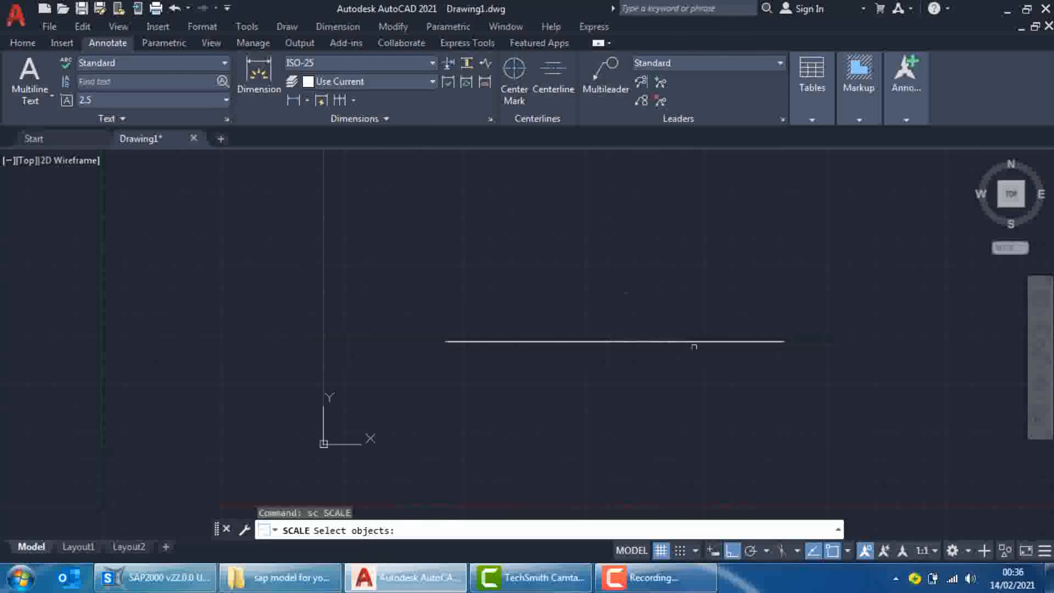
{"action": "left_click", "coordinate": [821, 323]}
{"action": "left_click", "coordinate": [411, 402]}
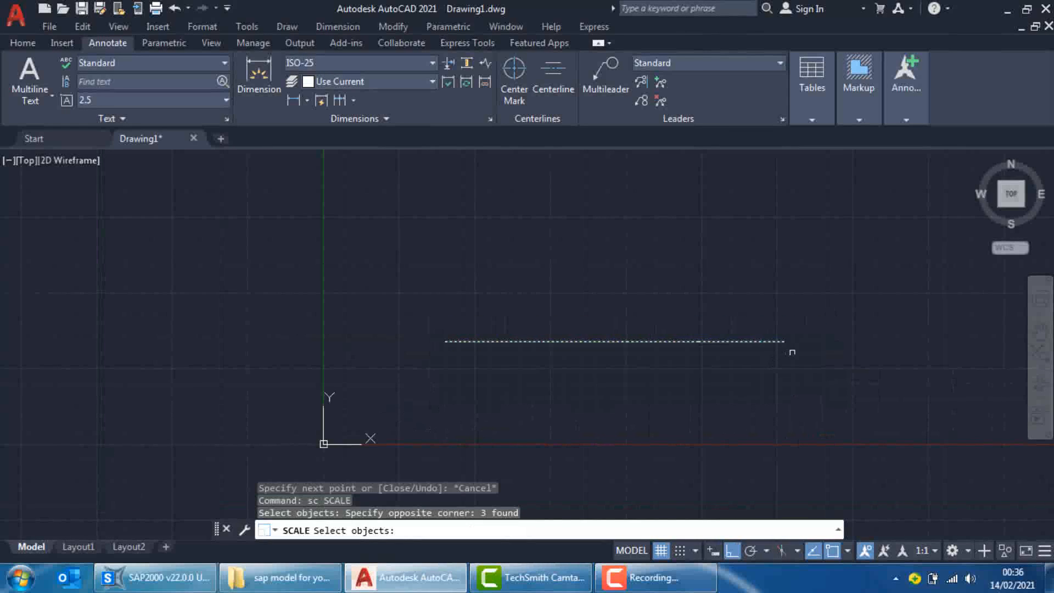
{"action": "key", "text": "Return"}
{"action": "left_click", "coordinate": [816, 334]}
{"action": "type", "text": "0"}
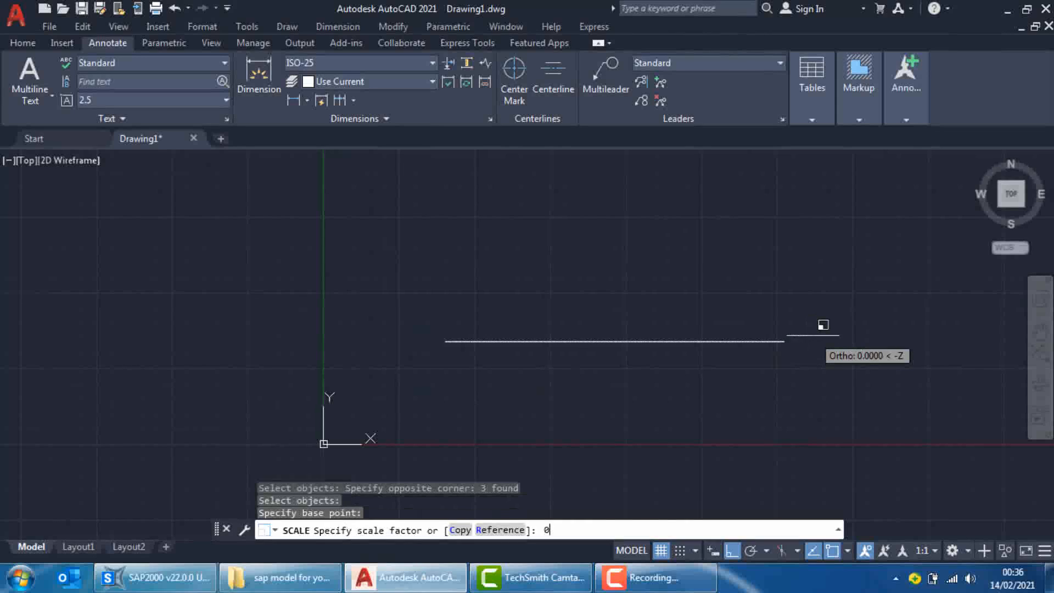
{"action": "type", "text": ".001"}
{"action": "key", "text": "Return"}
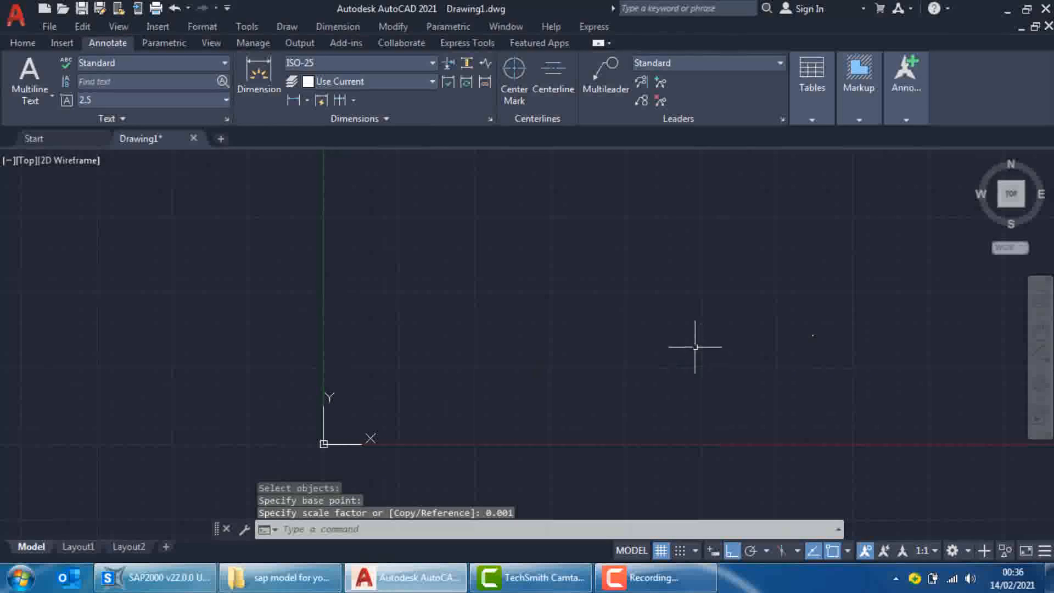
Zoom to the drawing extents and check the three scaled segments by selecting each one, leaving none selected
{"action": "key", "text": "Return"}
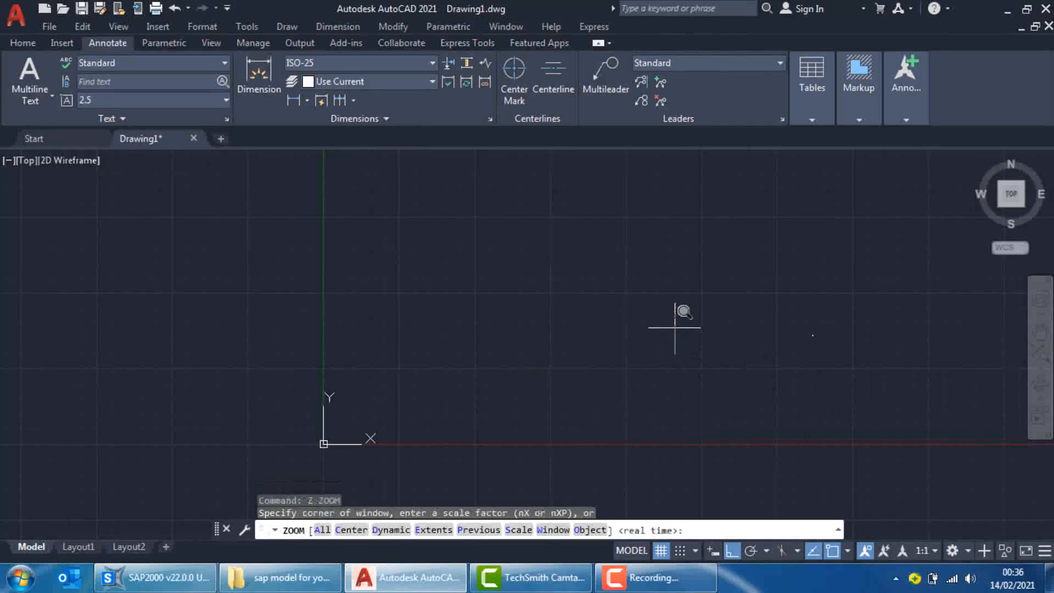
{"action": "type", "text": "e"}
{"action": "key", "text": "Return"}
{"action": "scroll", "coordinate": [625, 336], "scroll_direction": "down", "scroll_amount": 2}
{"action": "left_click", "coordinate": [461, 363]}
{"action": "left_click", "coordinate": [441, 313]}
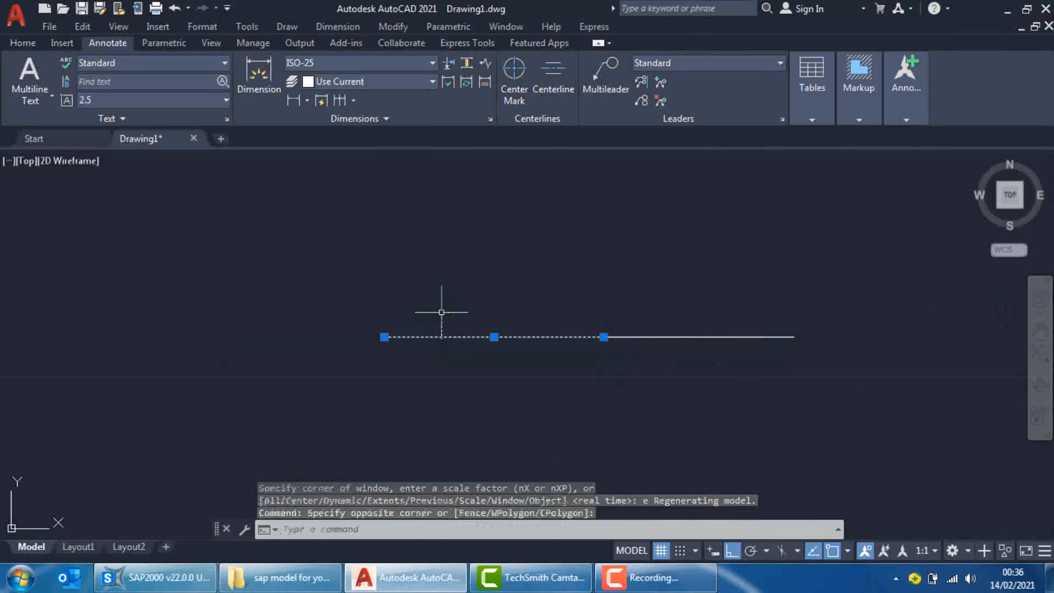
{"action": "left_click", "coordinate": [654, 355]}
{"action": "left_click", "coordinate": [632, 311]}
{"action": "left_click", "coordinate": [760, 351]}
{"action": "left_click", "coordinate": [734, 314]}
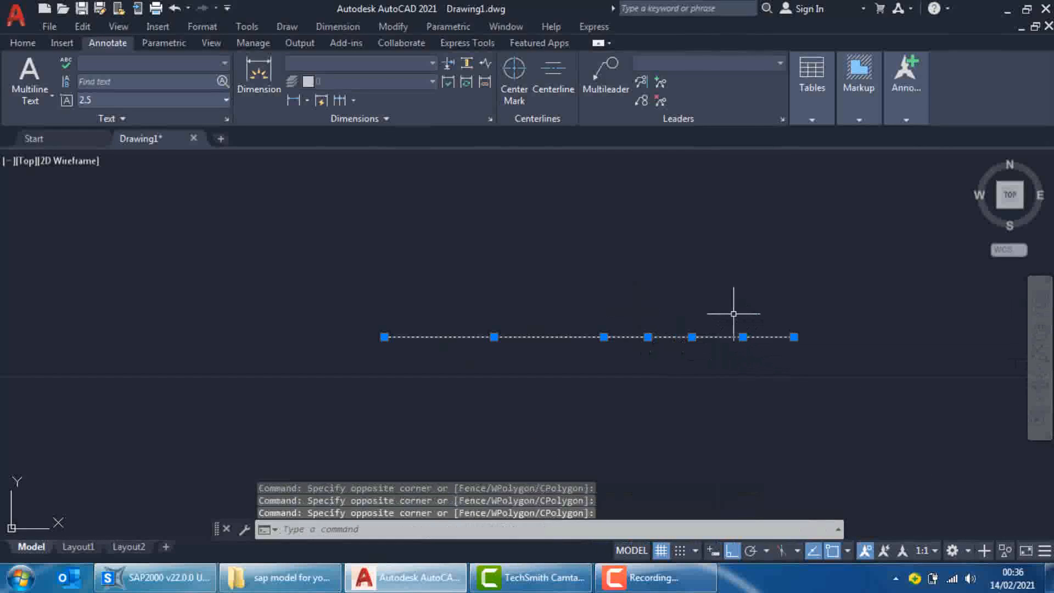
{"action": "key", "text": "Escape"}
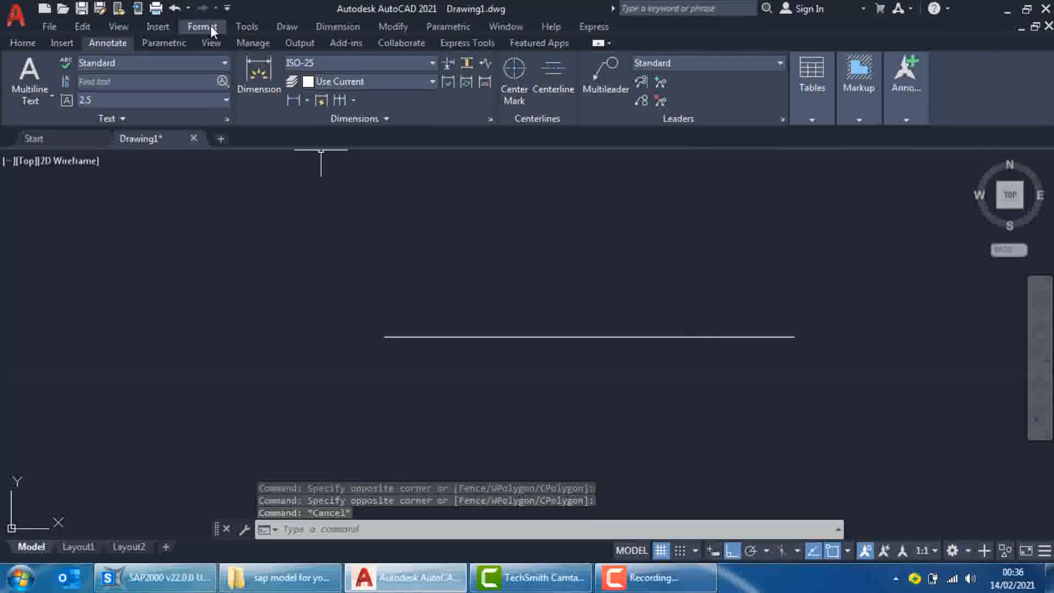
Place a point object at the left endpoint of the longest segment
{"action": "type", "text": "point"}
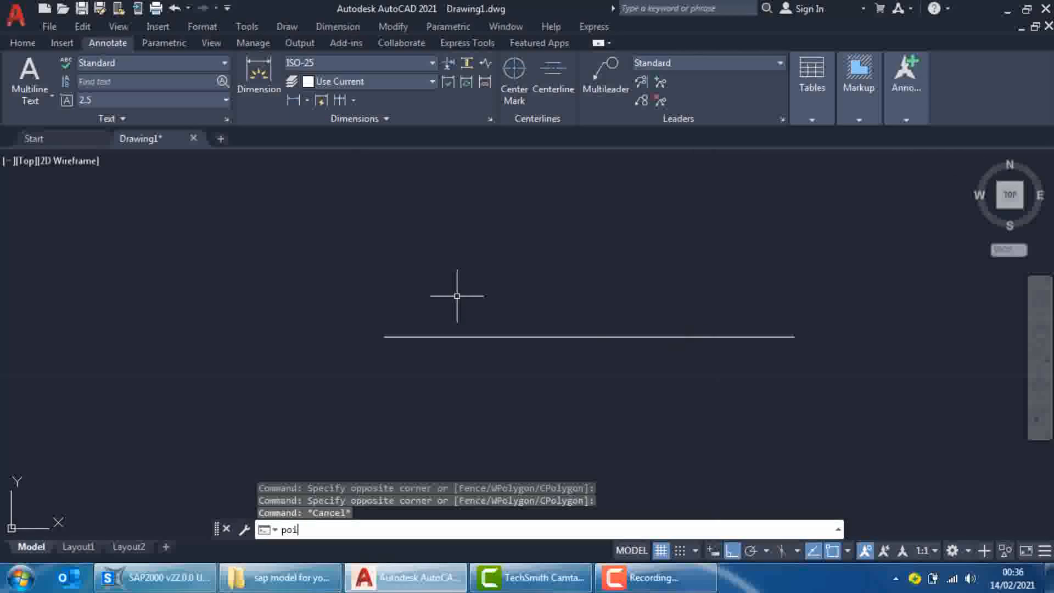
{"action": "key", "text": "Return"}
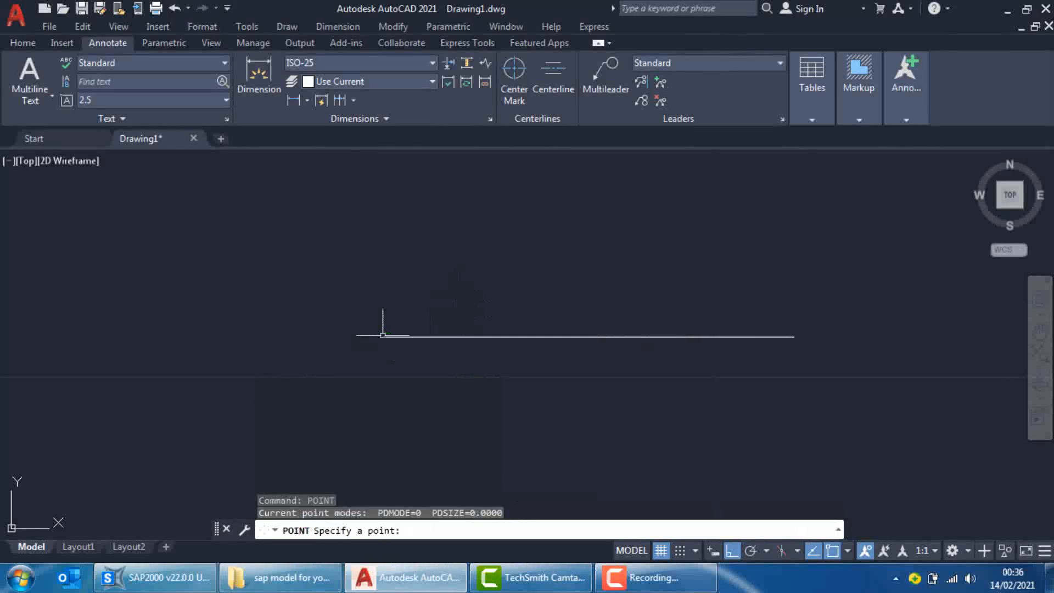
{"action": "left_click", "coordinate": [384, 337]}
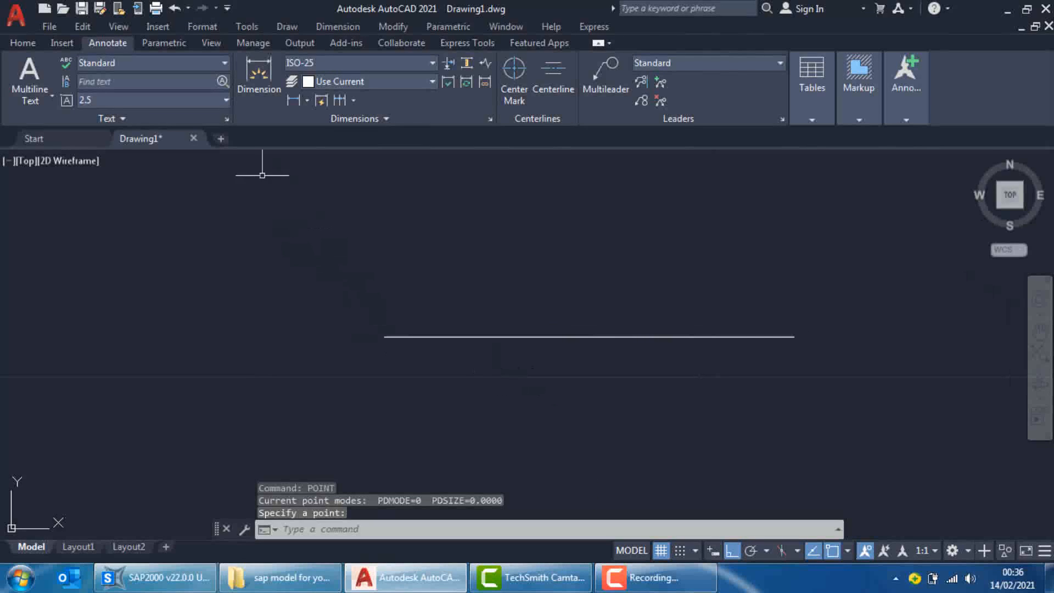
Set the point style to a circle with a cross, sized 0.2 in absolute units
{"action": "left_click", "coordinate": [202, 26]}
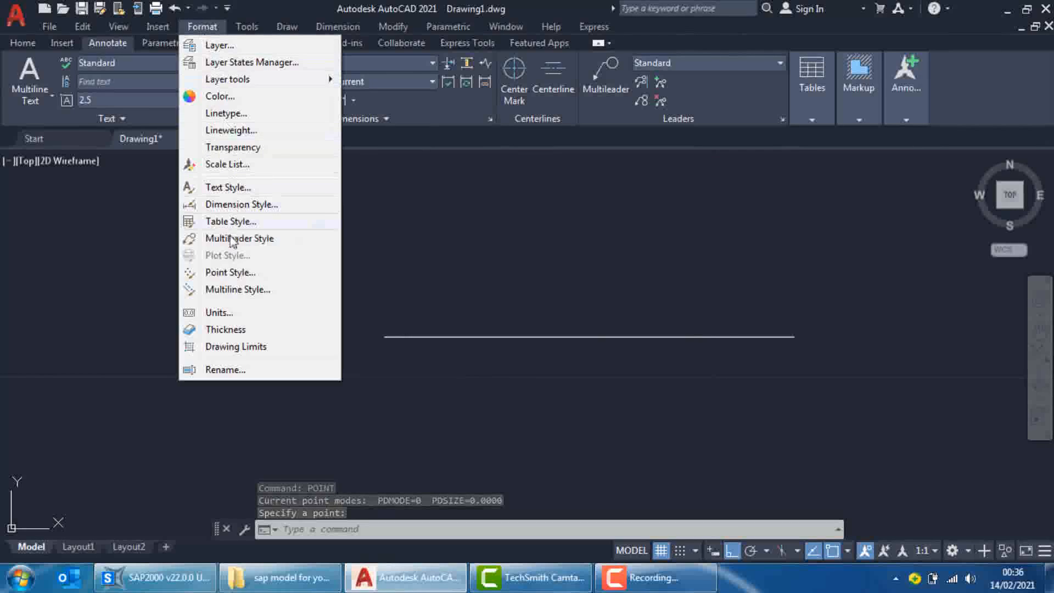
{"action": "left_click", "coordinate": [231, 272]}
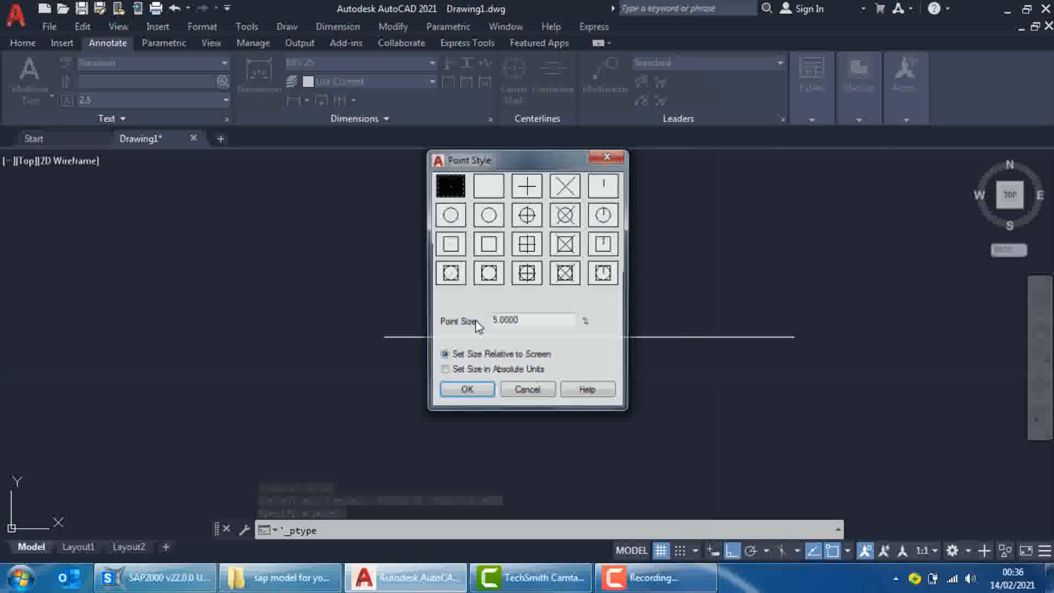
{"action": "left_click", "coordinate": [527, 214]}
{"action": "left_click", "coordinate": [483, 371]}
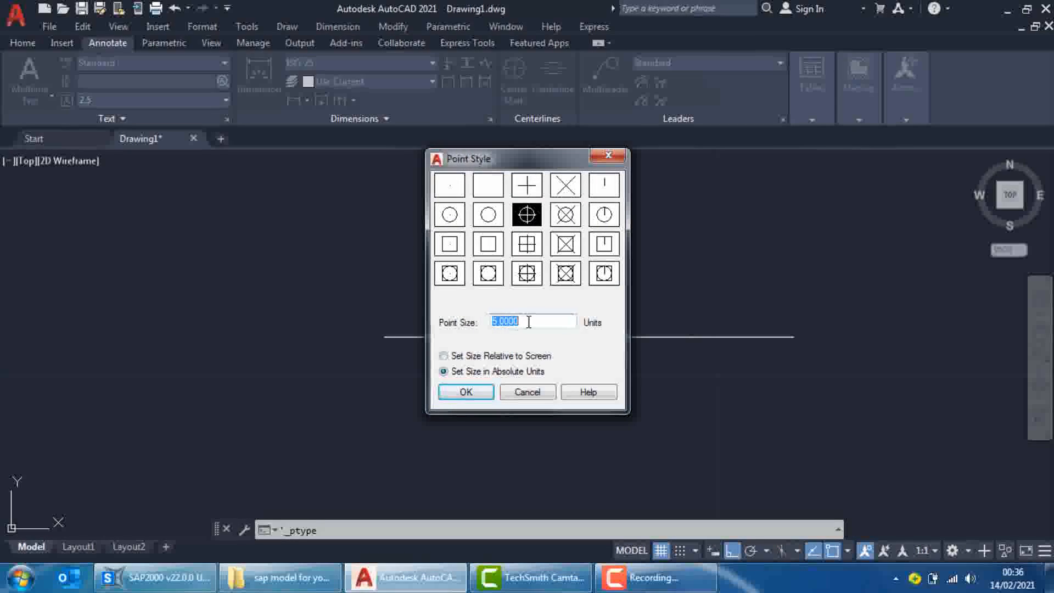
{"action": "type", "text": "0.2"}
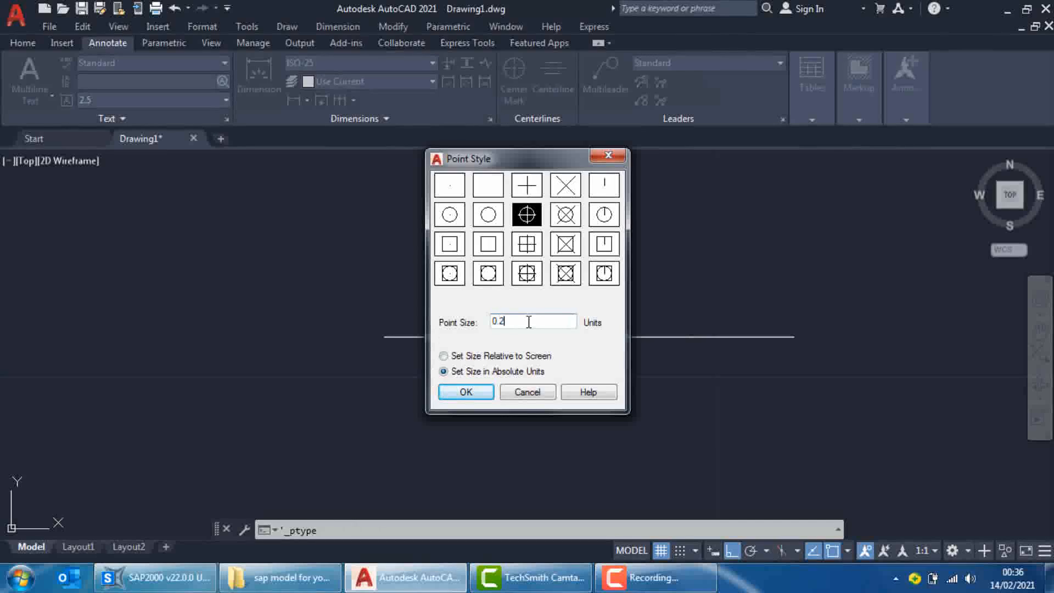
{"action": "left_click", "coordinate": [470, 394]}
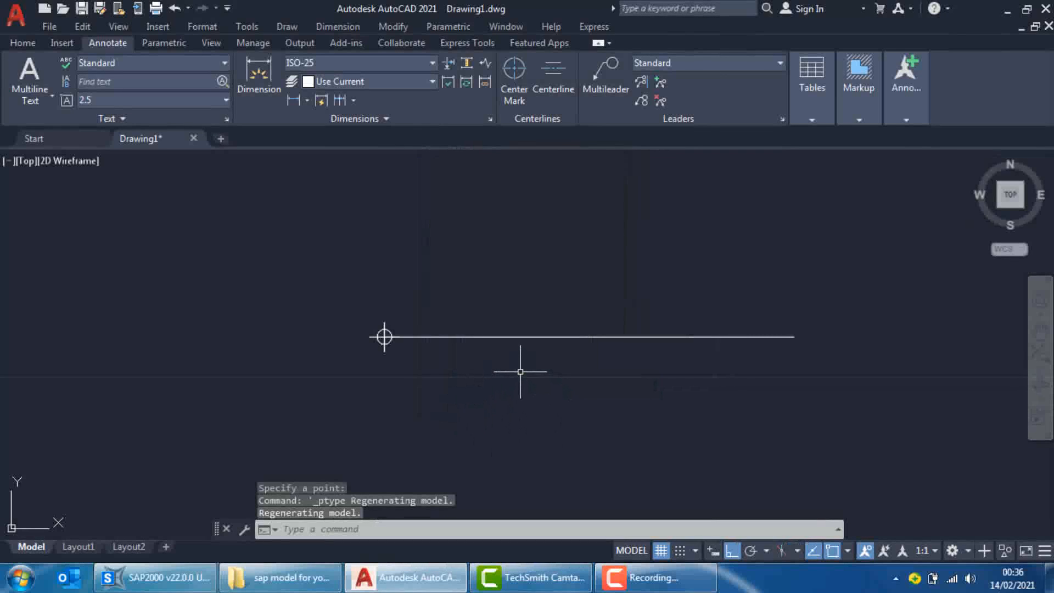
Place points at the two junctions between the segments and at the right end of the line
{"action": "type", "text": "poi"}
{"action": "key", "text": "Return"}
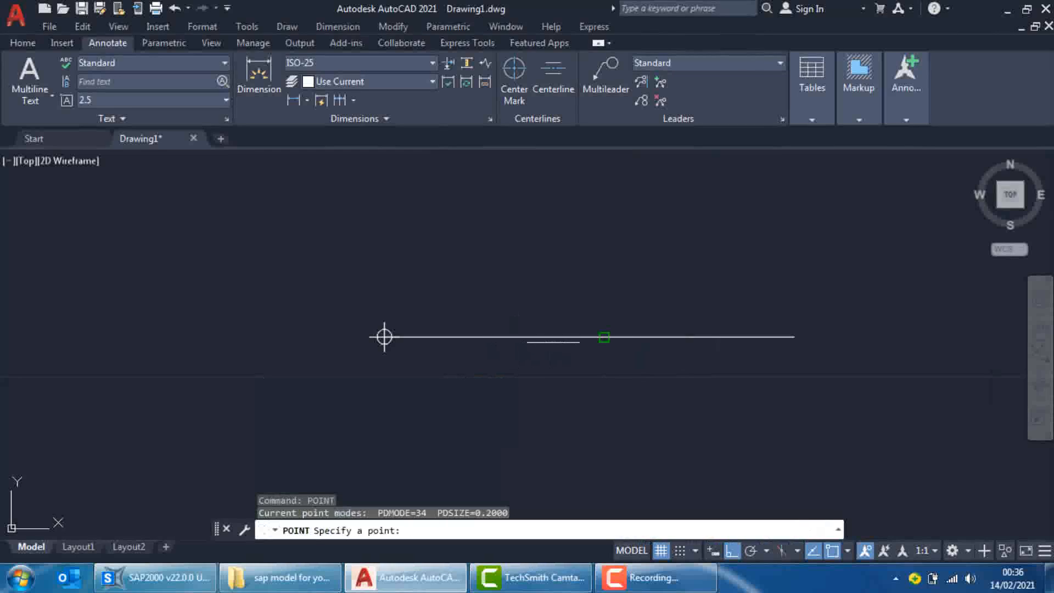
{"action": "left_click", "coordinate": [603, 336]}
{"action": "key", "text": "Return"}
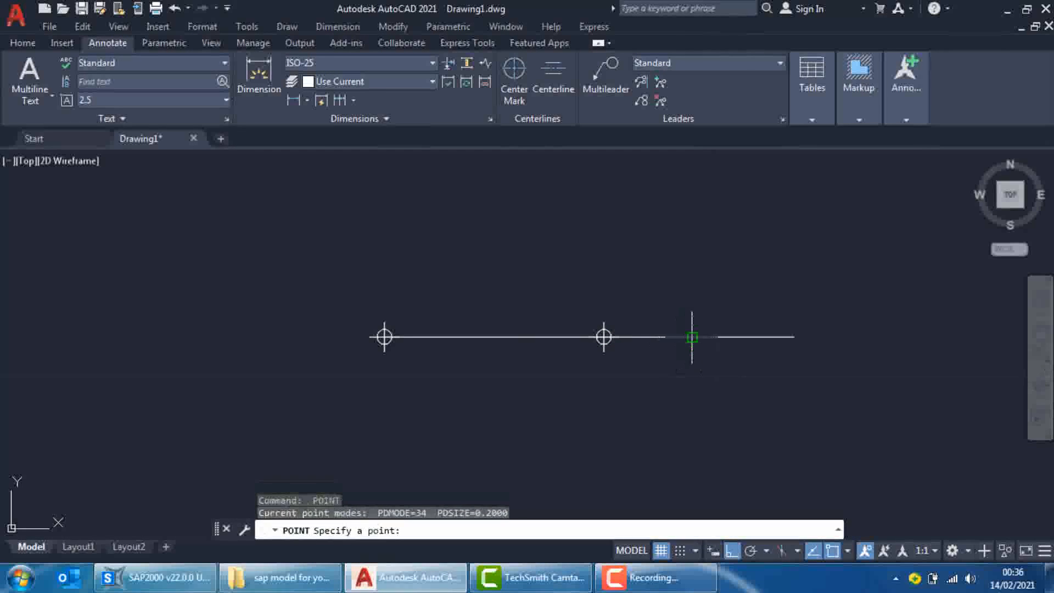
{"action": "left_click", "coordinate": [691, 337]}
{"action": "key", "text": "Return"}
{"action": "left_click", "coordinate": [793, 336]}
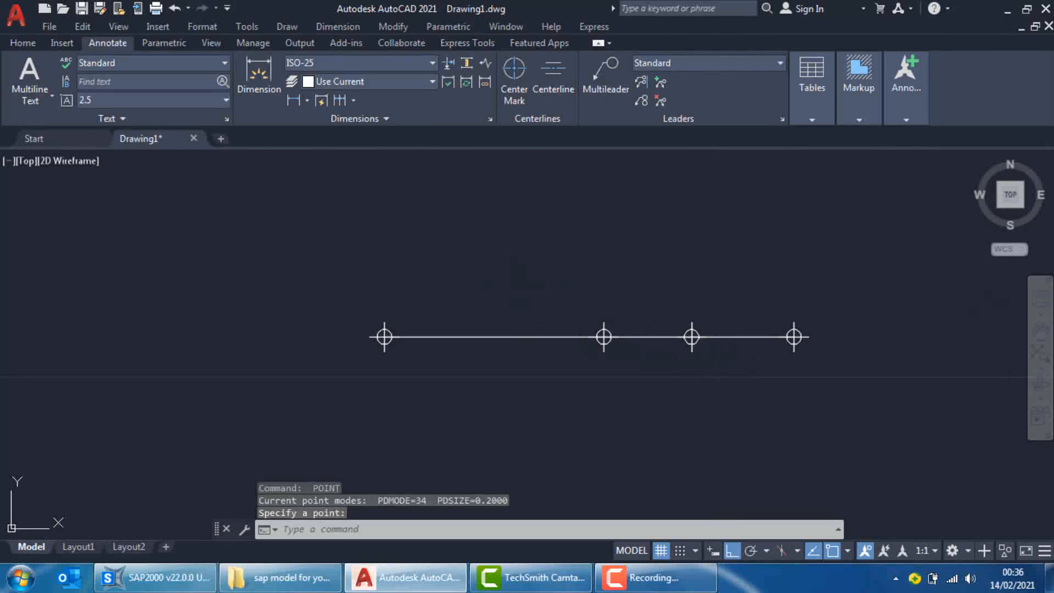
Create a layer named "sap joints" and set its colour to red
{"action": "left_click", "coordinate": [33, 43]}
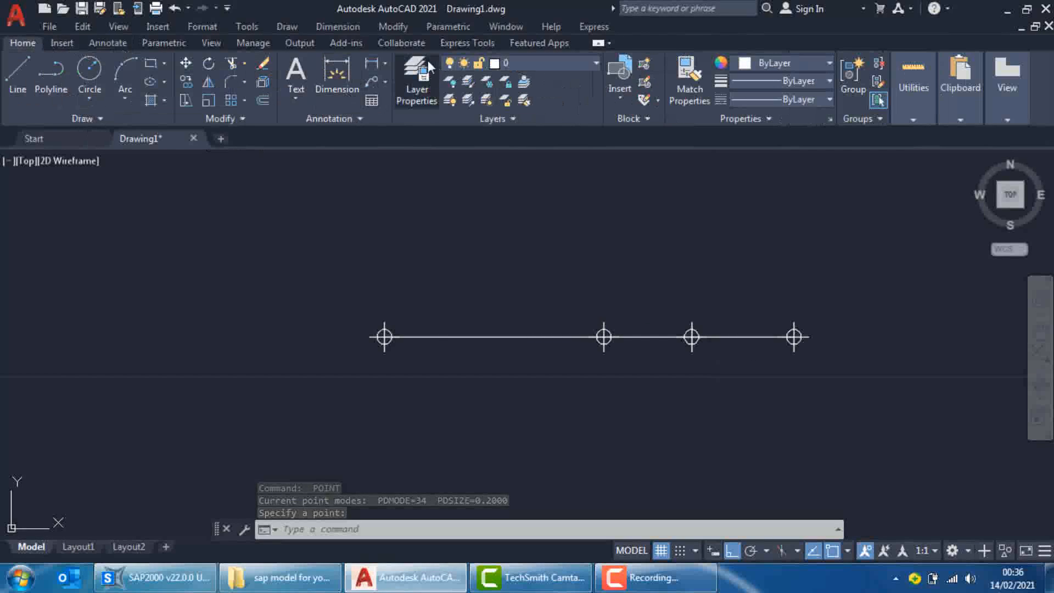
{"action": "left_click", "coordinate": [416, 82]}
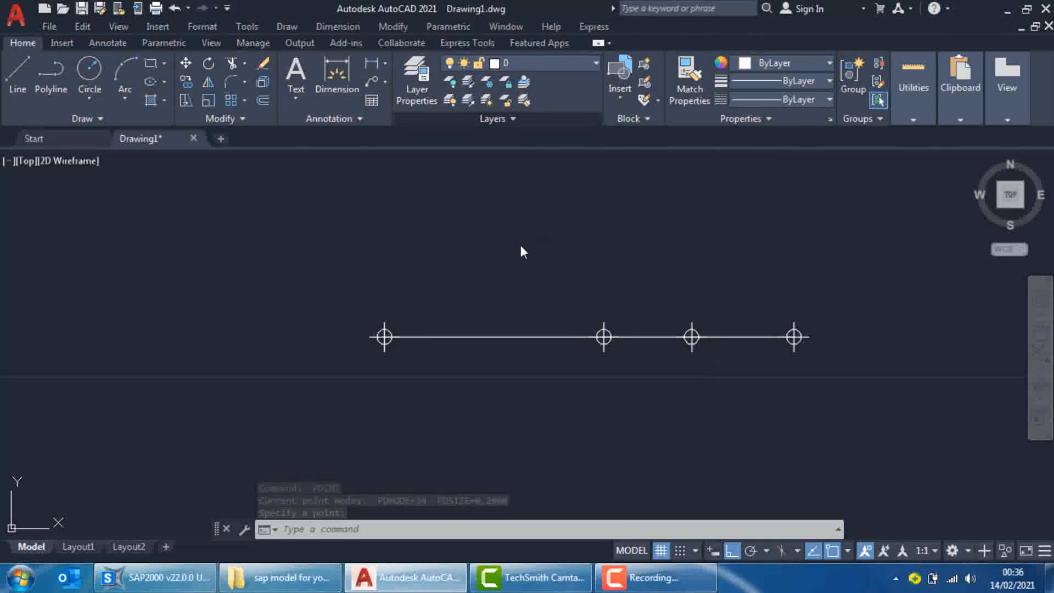
{"action": "left_click", "coordinate": [144, 73]}
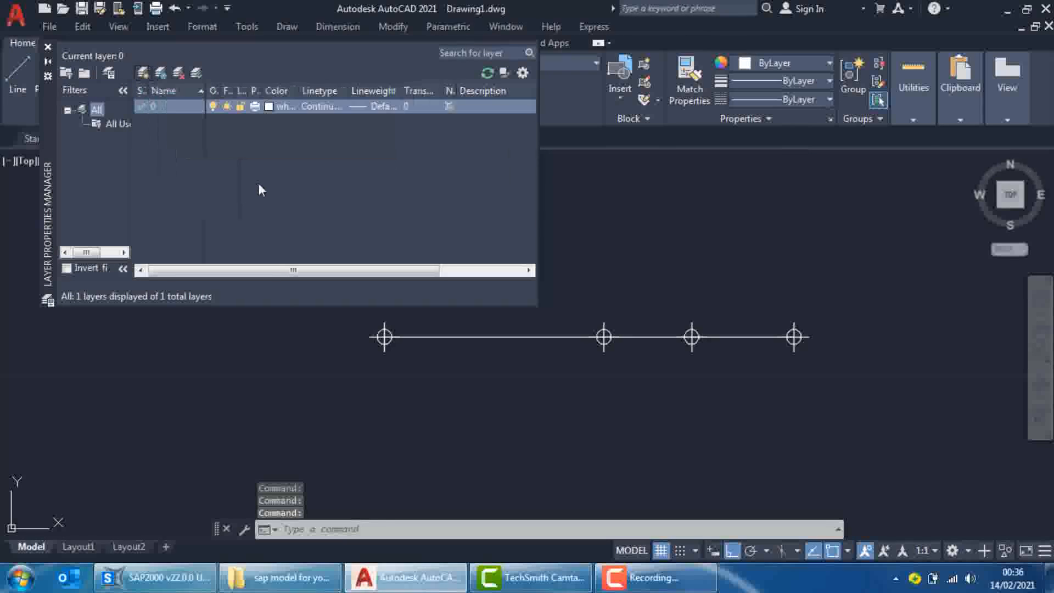
{"action": "type", "text": "sa"}
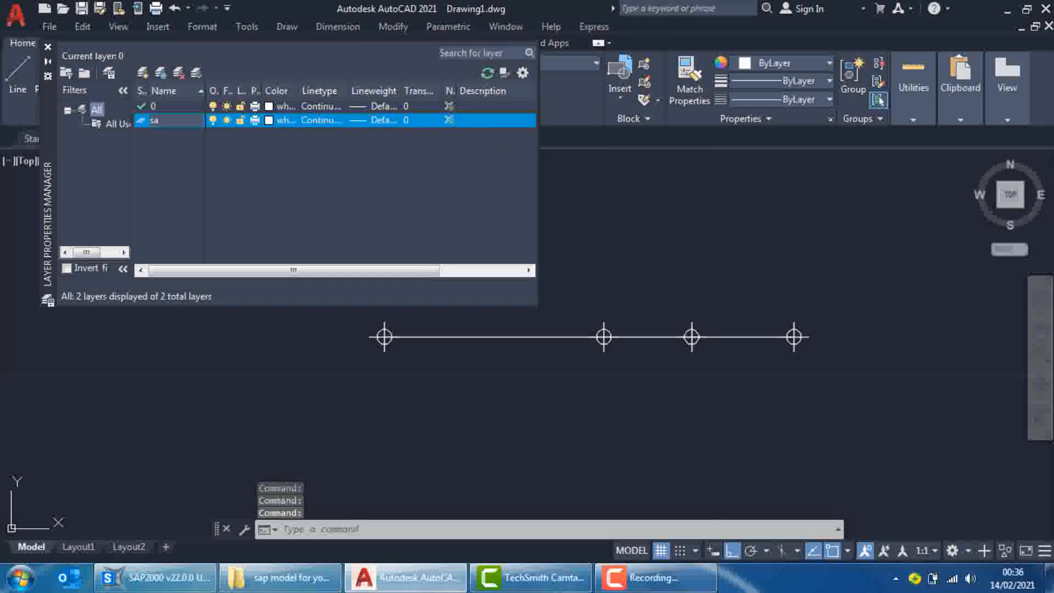
{"action": "type", "text": "p joints"}
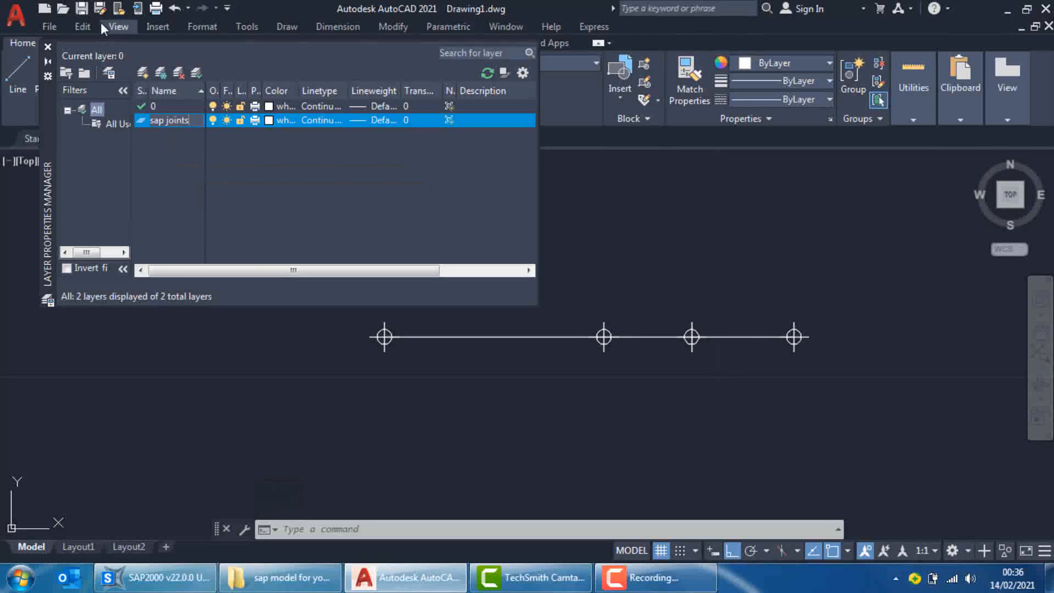
{"action": "key", "text": "Return"}
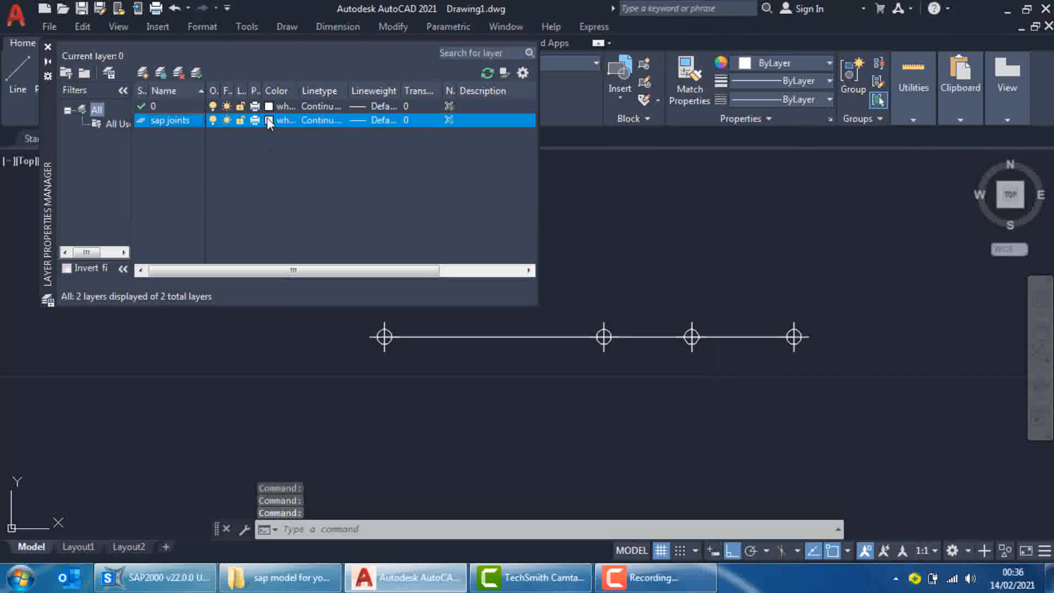
{"action": "left_click", "coordinate": [277, 120]}
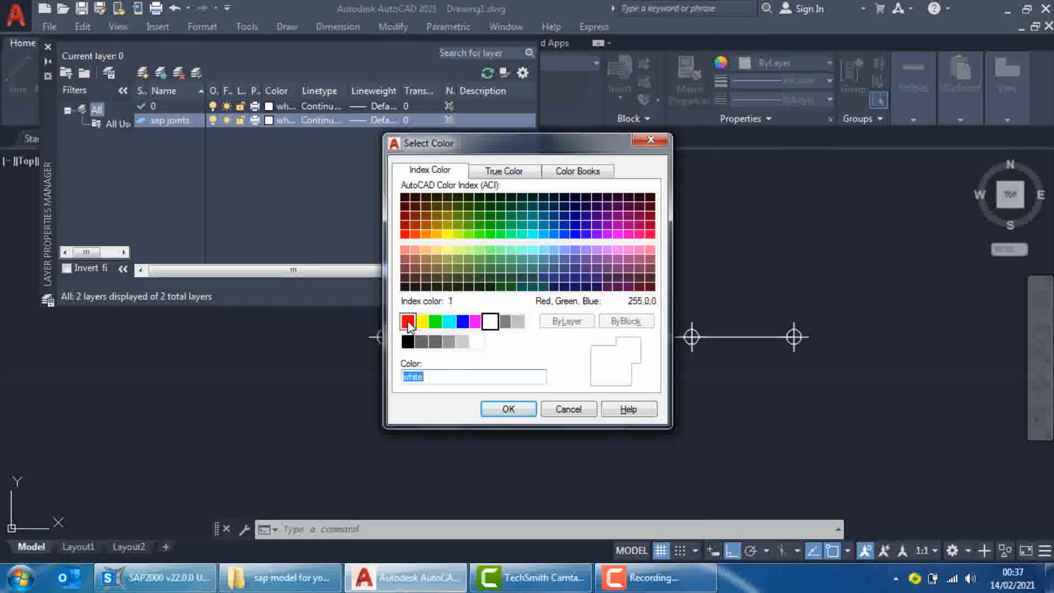
{"action": "left_click", "coordinate": [505, 408]}
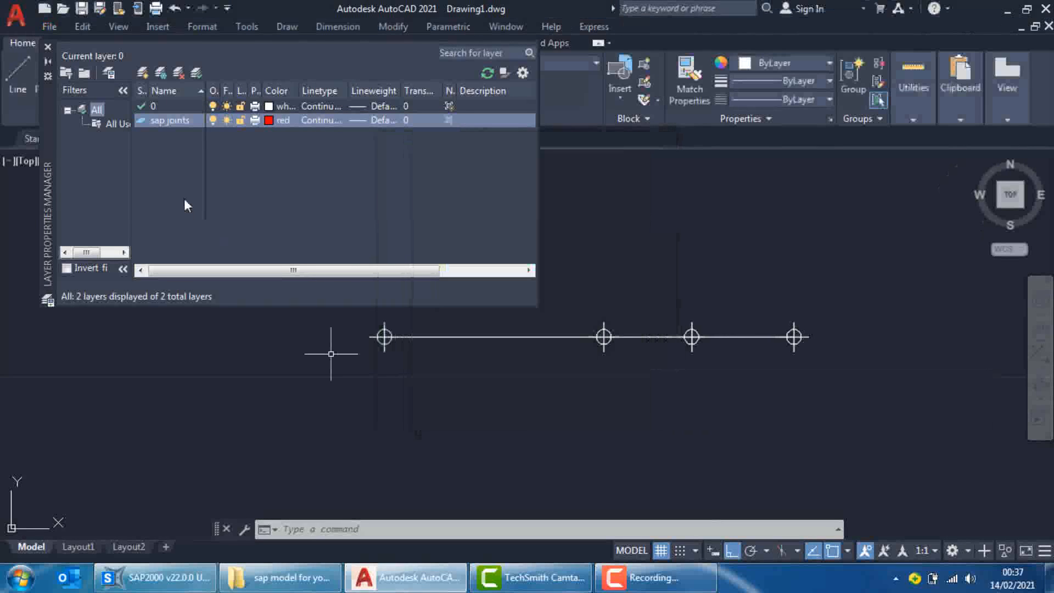
Create a layer named "sap frames", set its colour to blue, and close the layer manager
{"action": "left_click", "coordinate": [144, 71]}
{"action": "type", "text": "sap frames"}
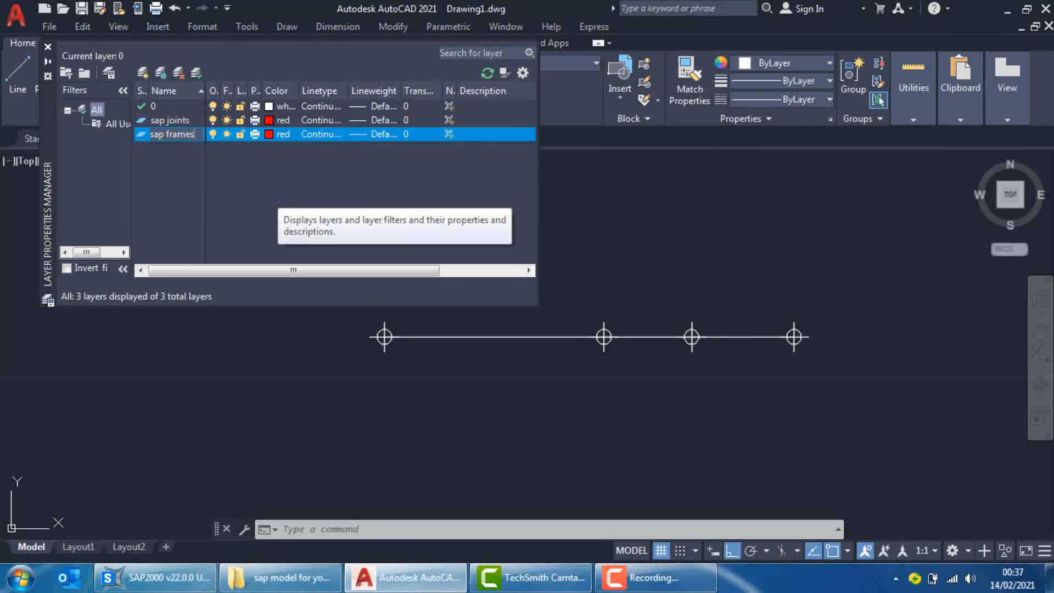
{"action": "left_click", "coordinate": [269, 134]}
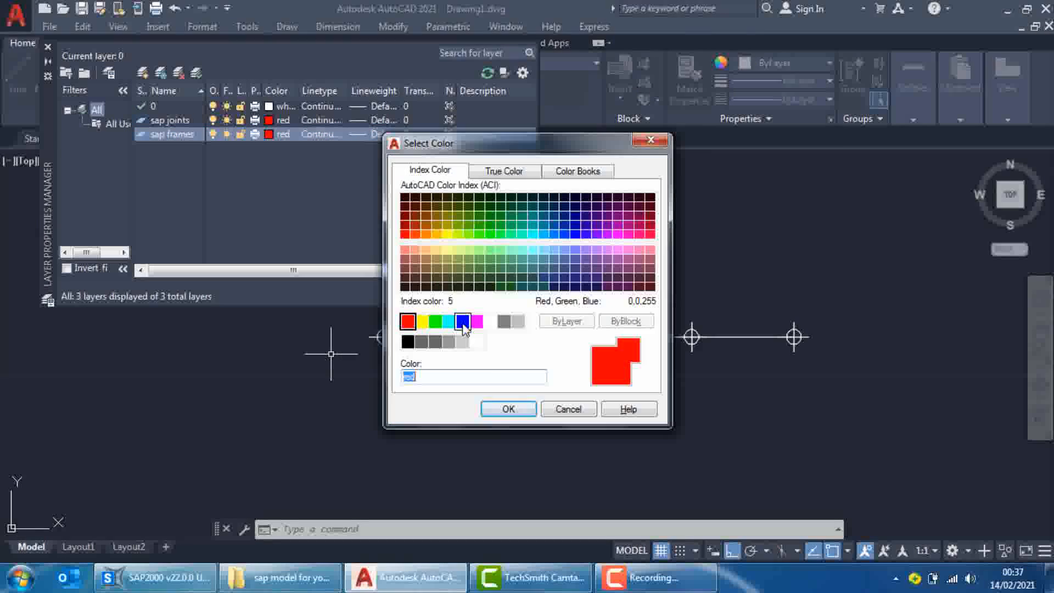
{"action": "left_click", "coordinate": [463, 320]}
{"action": "left_click", "coordinate": [508, 407]}
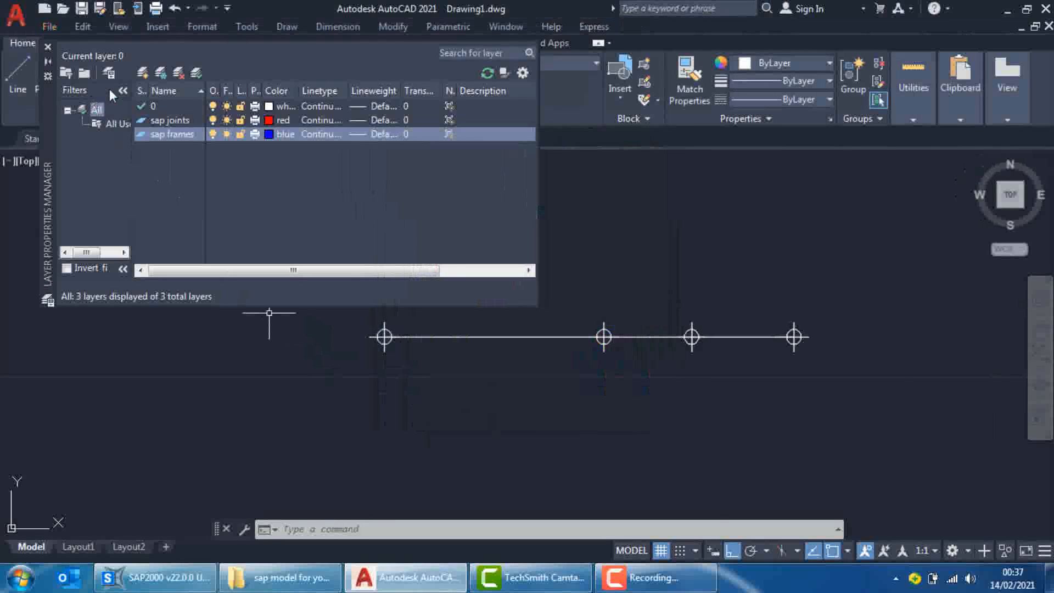
{"action": "left_click", "coordinate": [47, 47]}
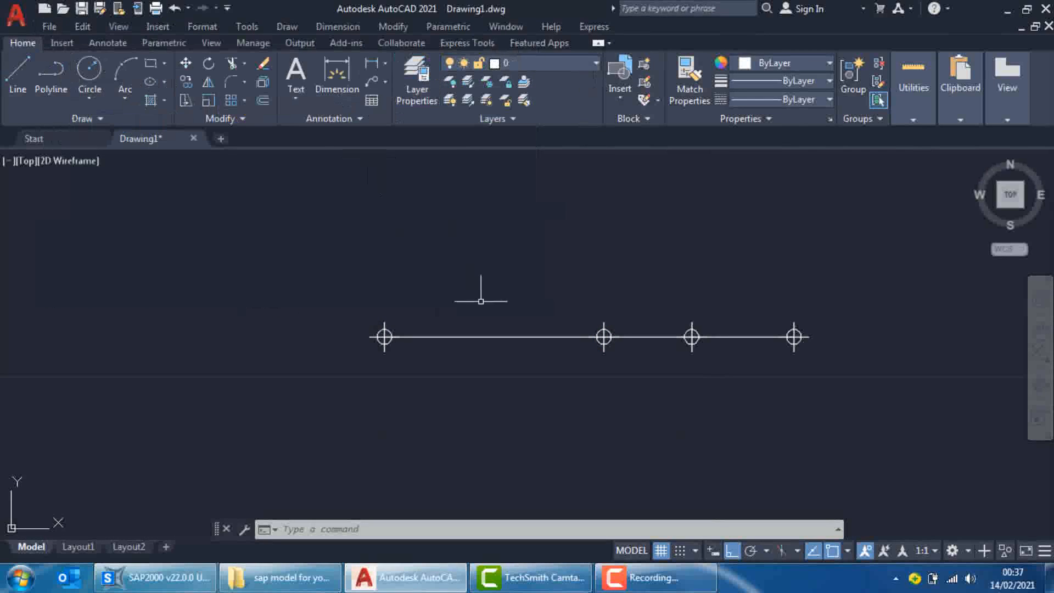
Assign the three line segments of the beam to the "sap frames" layer
{"action": "left_click", "coordinate": [505, 337]}
{"action": "left_click", "coordinate": [492, 312]}
{"action": "left_click", "coordinate": [670, 327]}
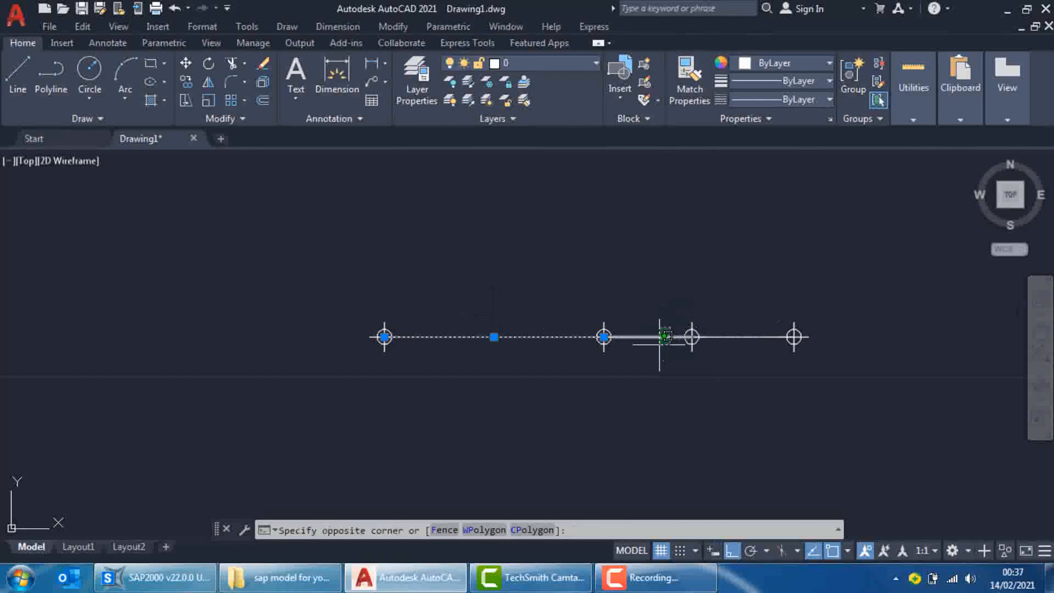
{"action": "left_click", "coordinate": [661, 345]}
{"action": "left_click", "coordinate": [747, 337]}
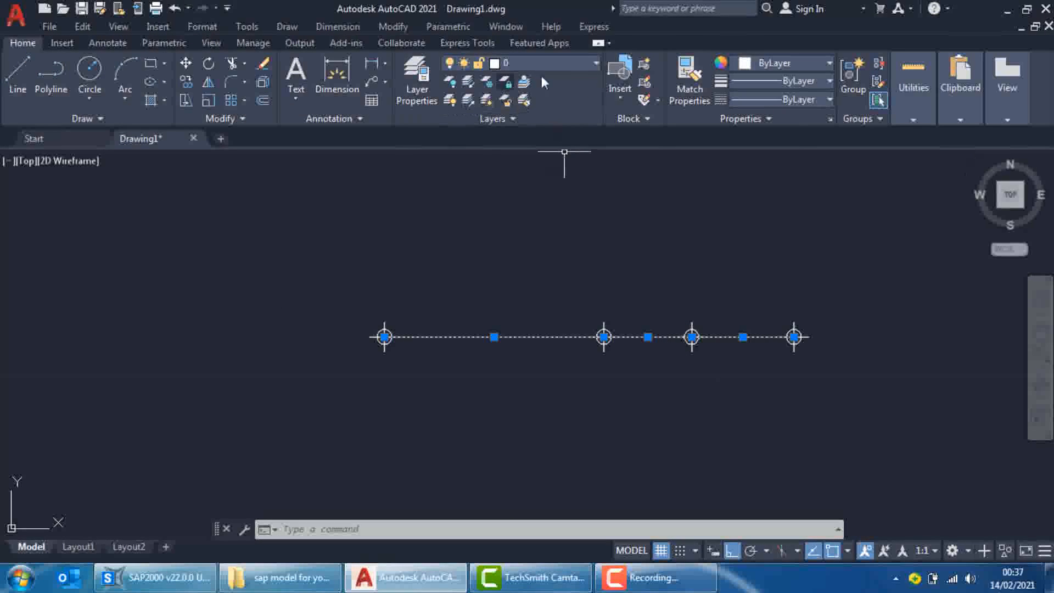
{"action": "left_click", "coordinate": [562, 64]}
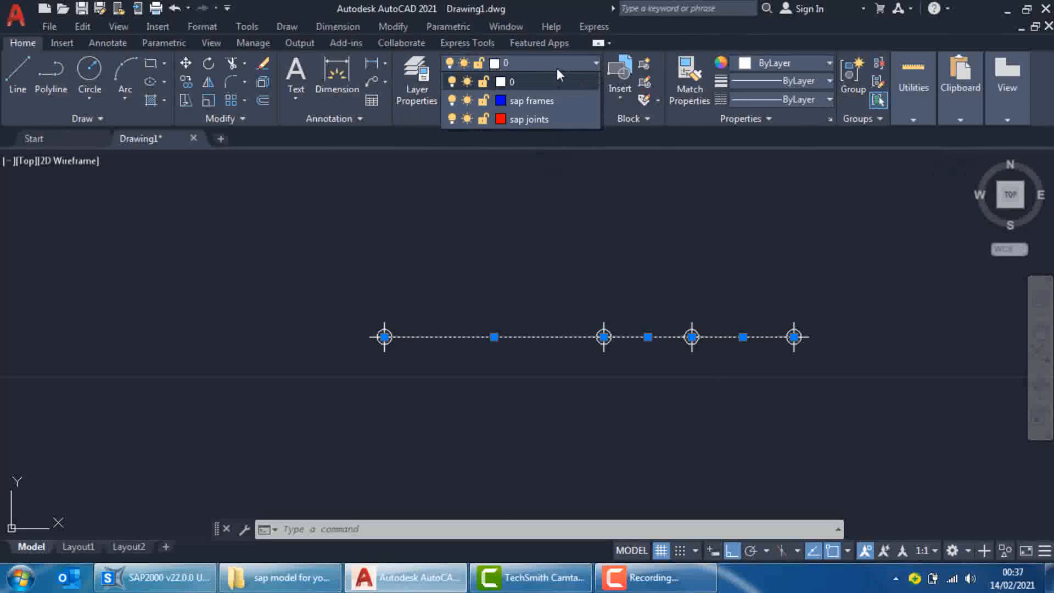
{"action": "left_click", "coordinate": [535, 100]}
{"action": "key", "text": "Escape"}
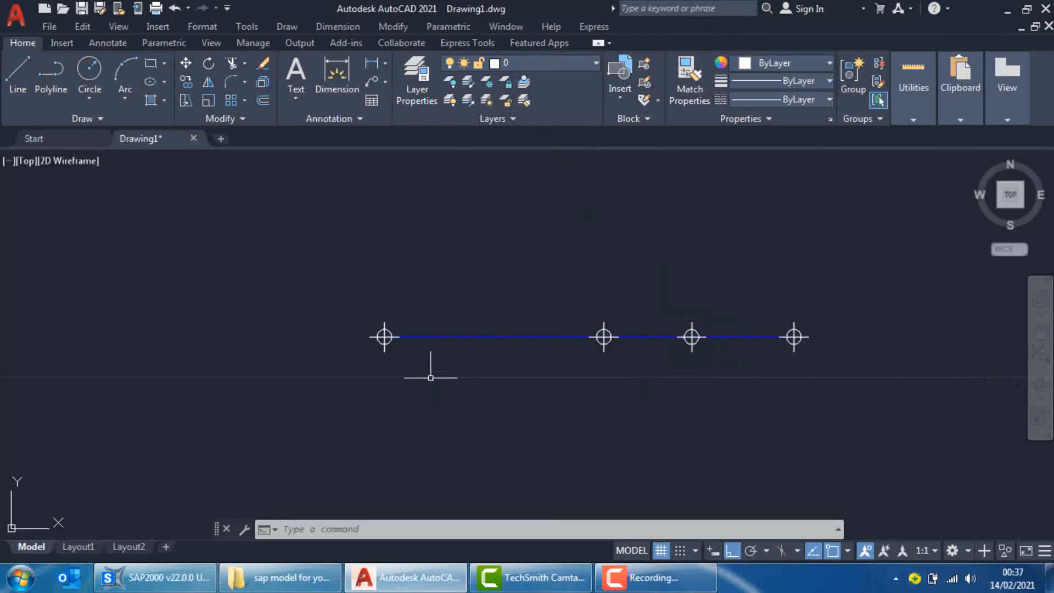
Assign all four joint points along the beam to the "sap joints" layer
{"action": "left_click", "coordinate": [383, 383]}
{"action": "left_click", "coordinate": [339, 274]}
{"action": "left_click", "coordinate": [526, 414]}
{"action": "left_click", "coordinate": [638, 313]}
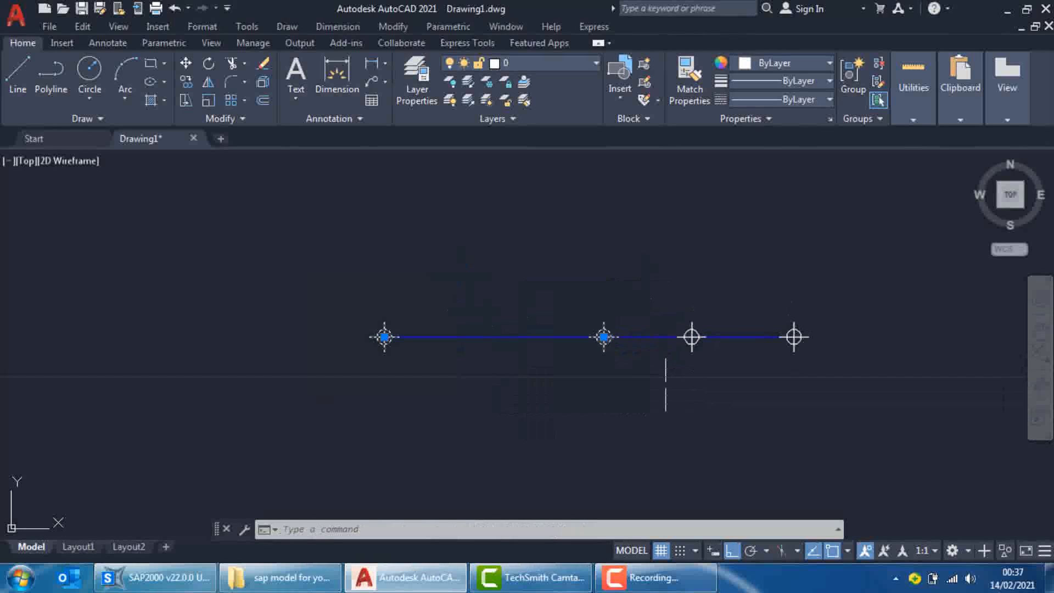
{"action": "left_click", "coordinate": [644, 424]}
{"action": "left_click", "coordinate": [735, 279]}
{"action": "left_click", "coordinate": [734, 425]}
{"action": "left_click", "coordinate": [853, 273]}
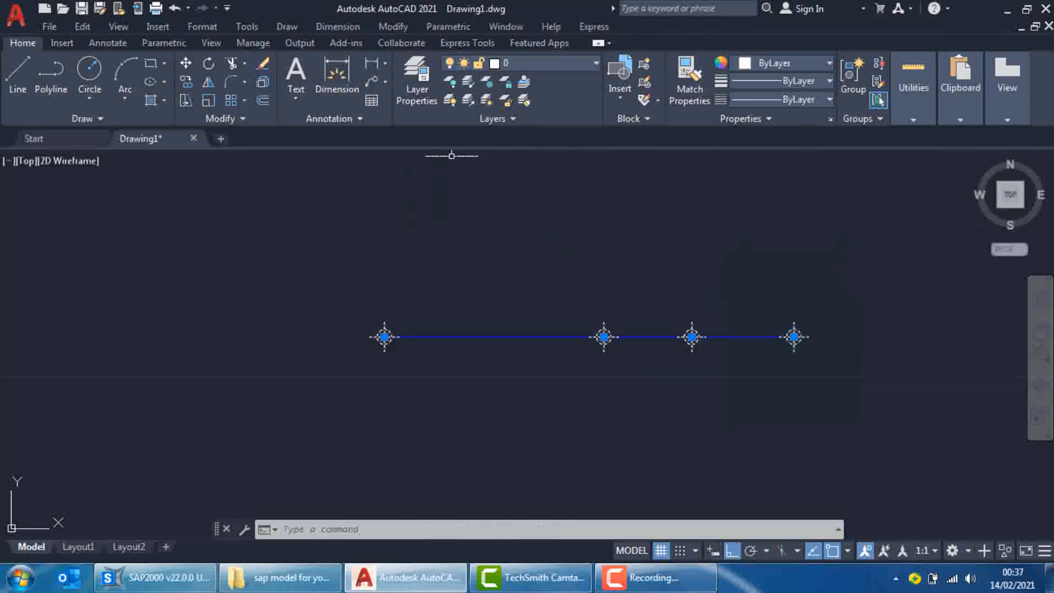
{"action": "left_click", "coordinate": [545, 62]}
{"action": "left_click", "coordinate": [528, 119]}
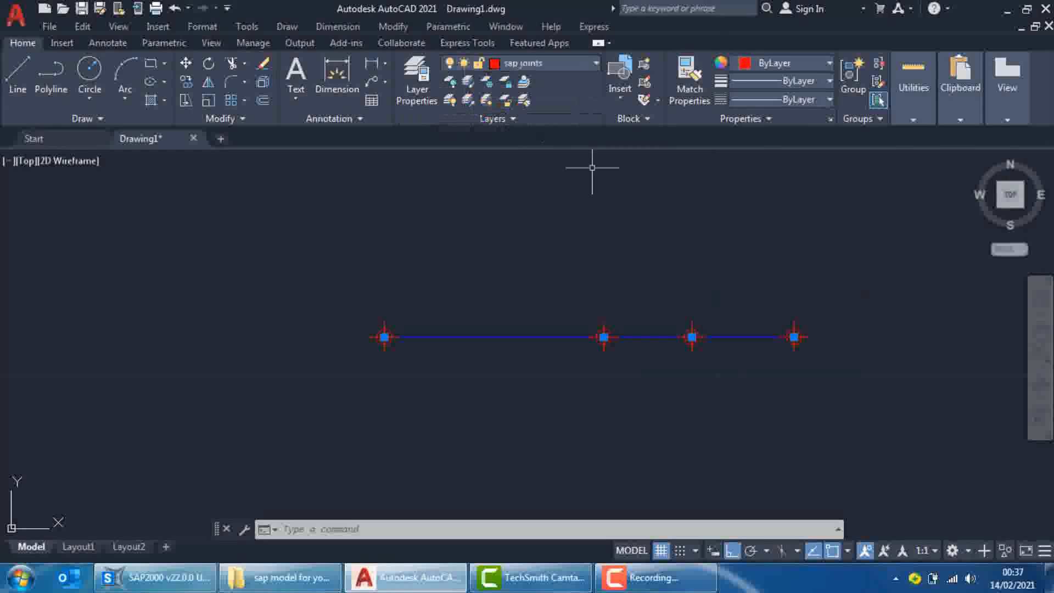
{"action": "key", "text": "Escape"}
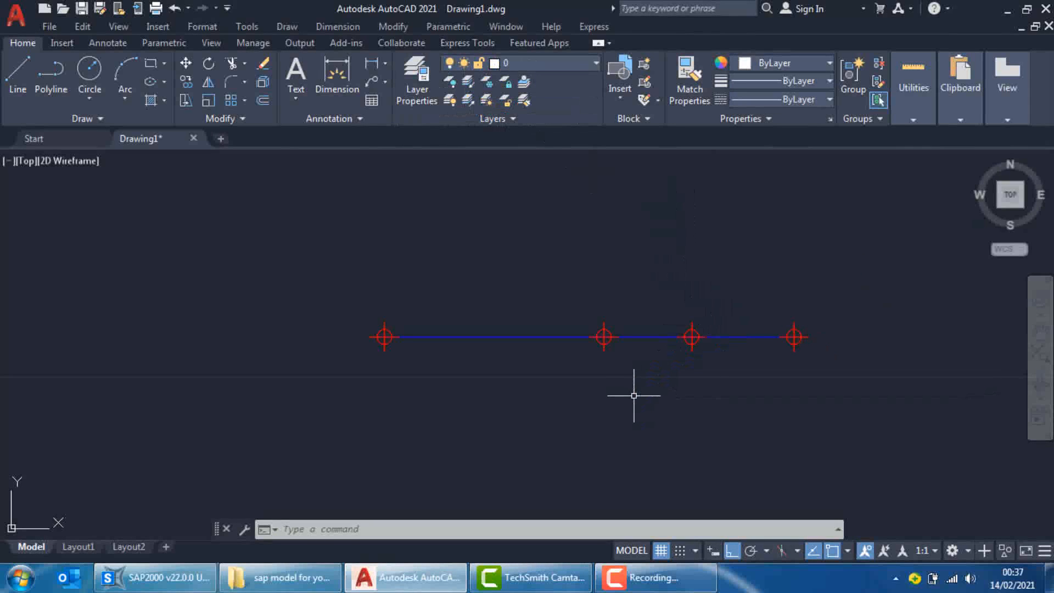
Move the whole beam line with its points from the midpoint between the longest segment's two end points to 0,0,0, and show the drawing extents
{"action": "type", "text": "m"}
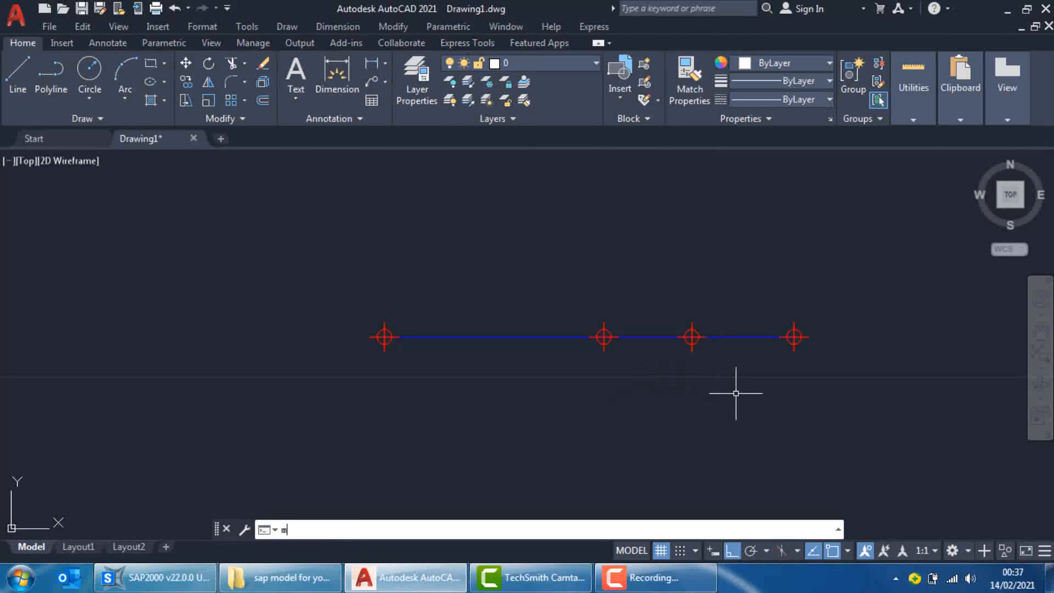
{"action": "key", "text": "Return"}
{"action": "left_click", "coordinate": [846, 278]}
{"action": "left_click", "coordinate": [277, 431]}
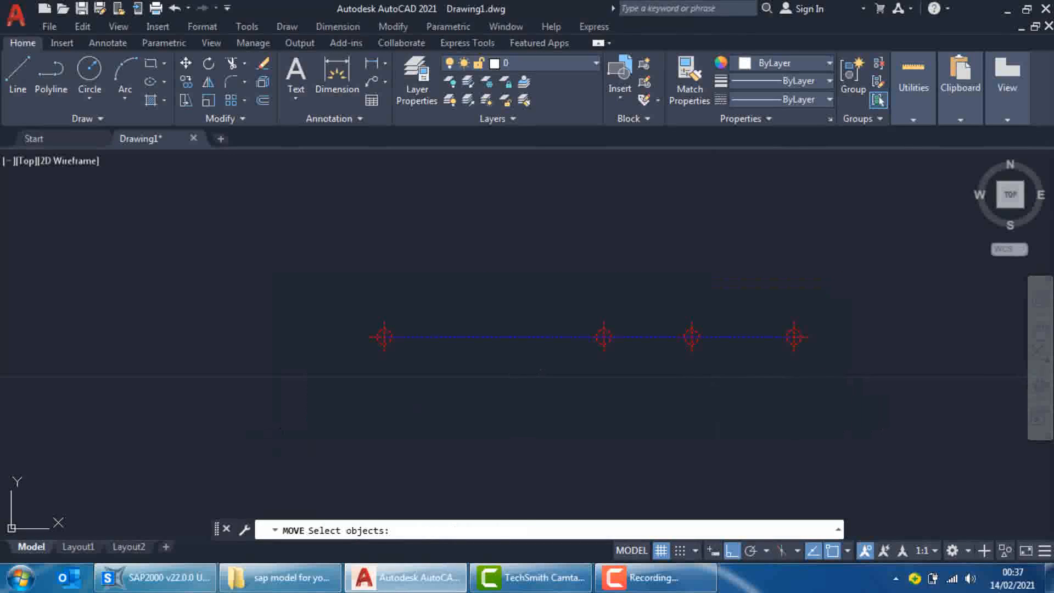
{"action": "key", "text": "Return"}
{"action": "right_click", "coordinate": [511, 336], "text": "shift"}
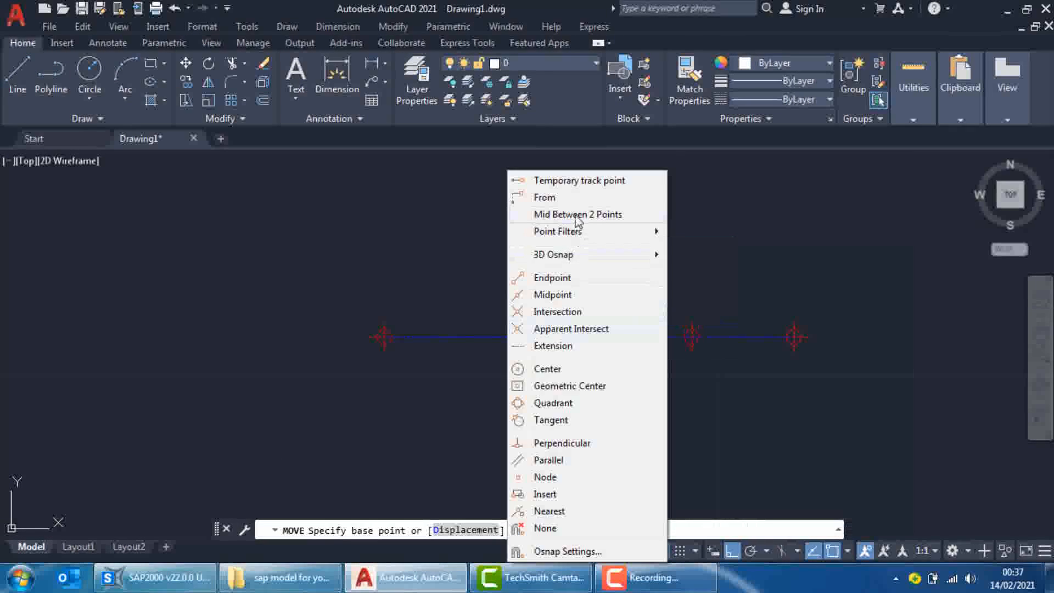
{"action": "left_click", "coordinate": [577, 215]}
{"action": "left_click", "coordinate": [604, 336]}
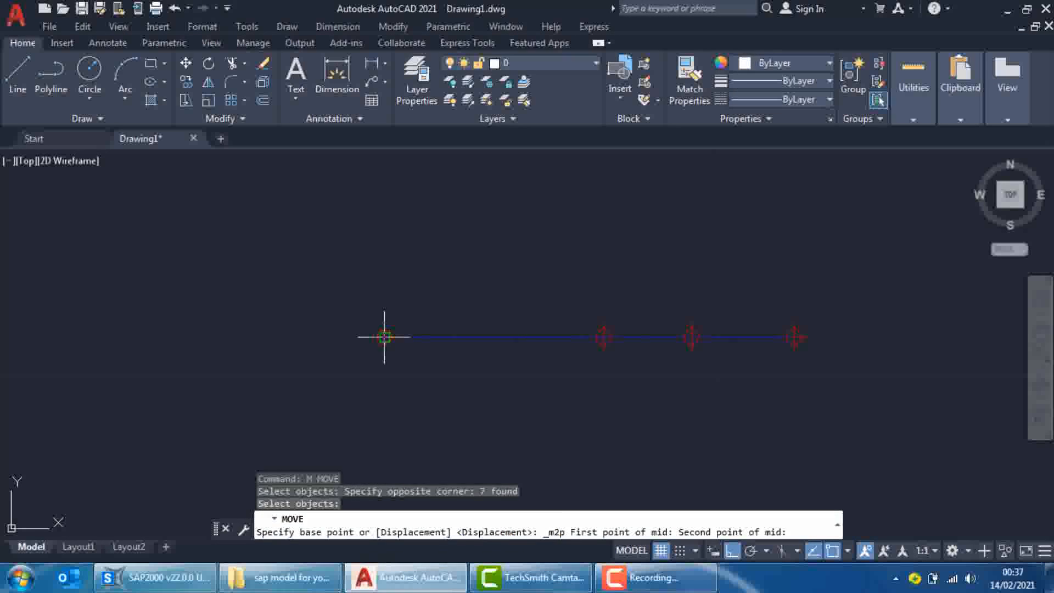
{"action": "left_click", "coordinate": [385, 337]}
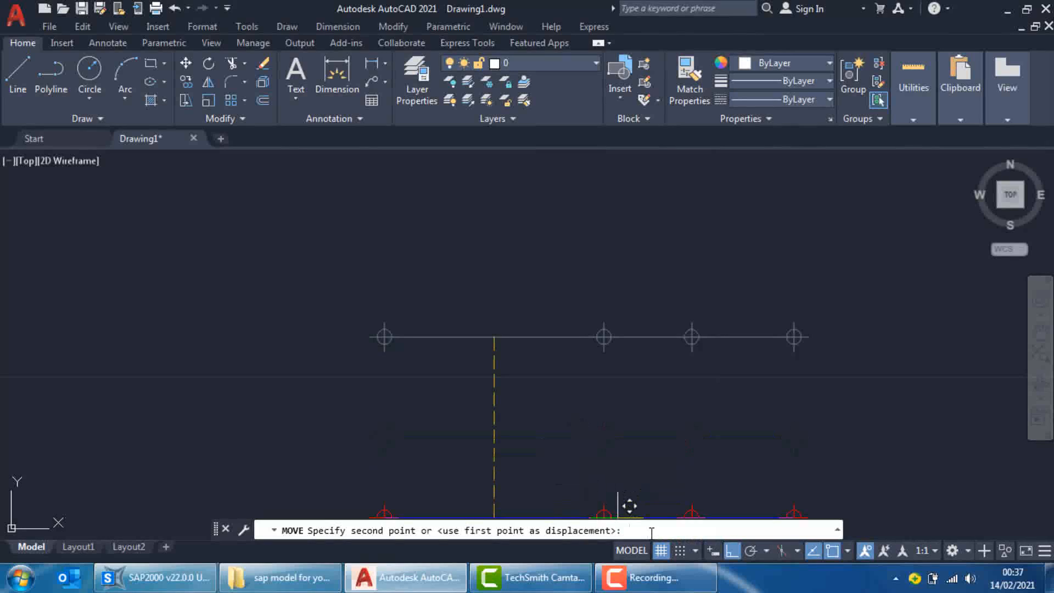
{"action": "type", "text": "0,0,0"}
{"action": "key", "text": "Return"}
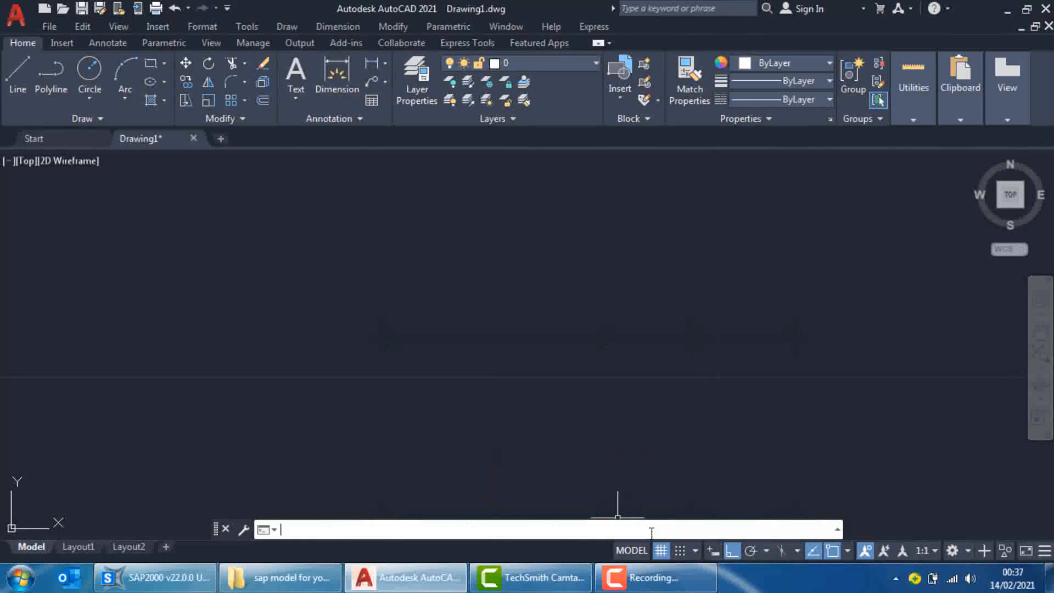
{"action": "type", "text": "z"}
{"action": "key", "text": "Return"}
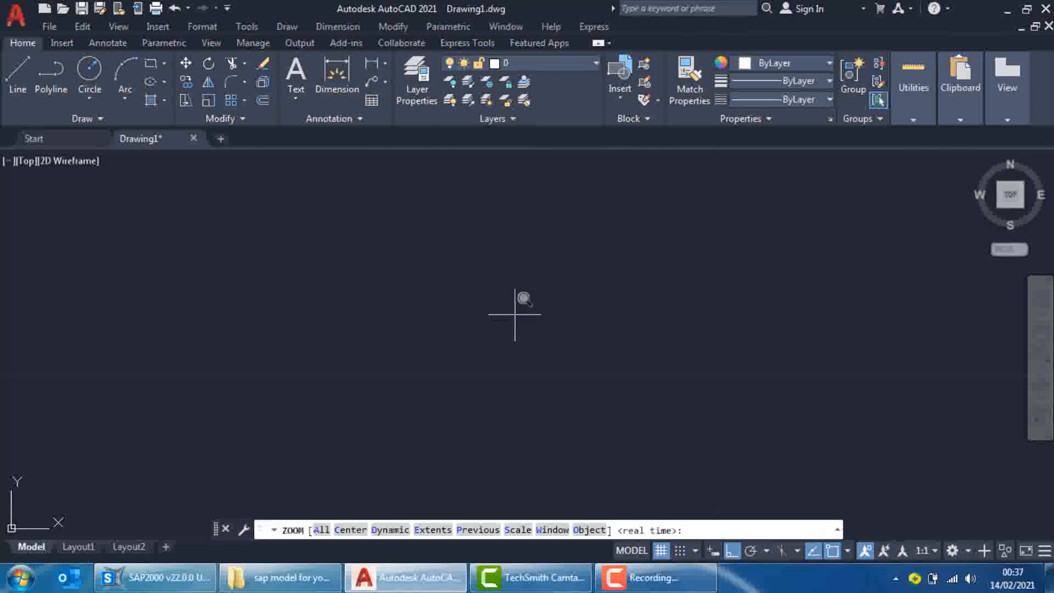
{"action": "type", "text": "e"}
{"action": "key", "text": "Return"}
{"action": "scroll", "coordinate": [546, 340], "scroll_direction": "down", "scroll_amount": 4}
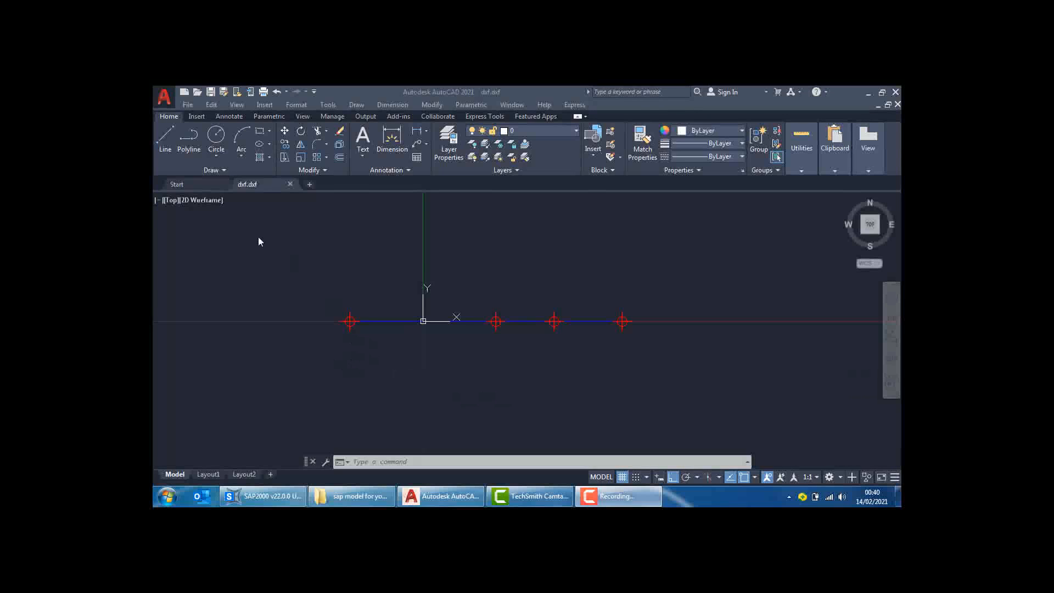
Save the drawing over dxf.dxf in AutoCAD 2010/LT2010 DXF format and quit without saving it in AutoCAD 2018 Drawing format
{"action": "left_click", "coordinate": [218, 97]}
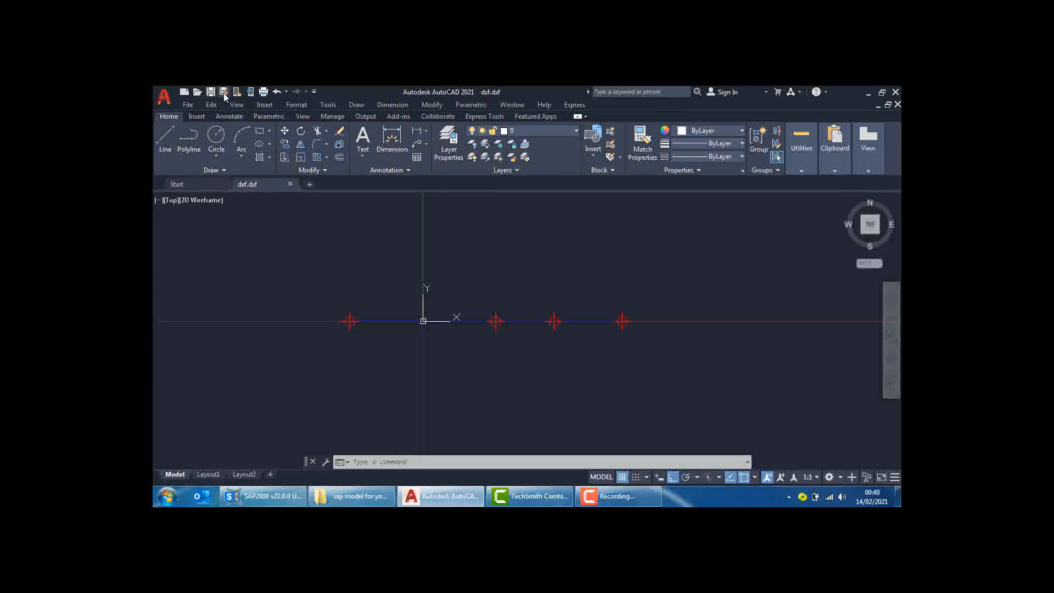
{"action": "left_click", "coordinate": [223, 92]}
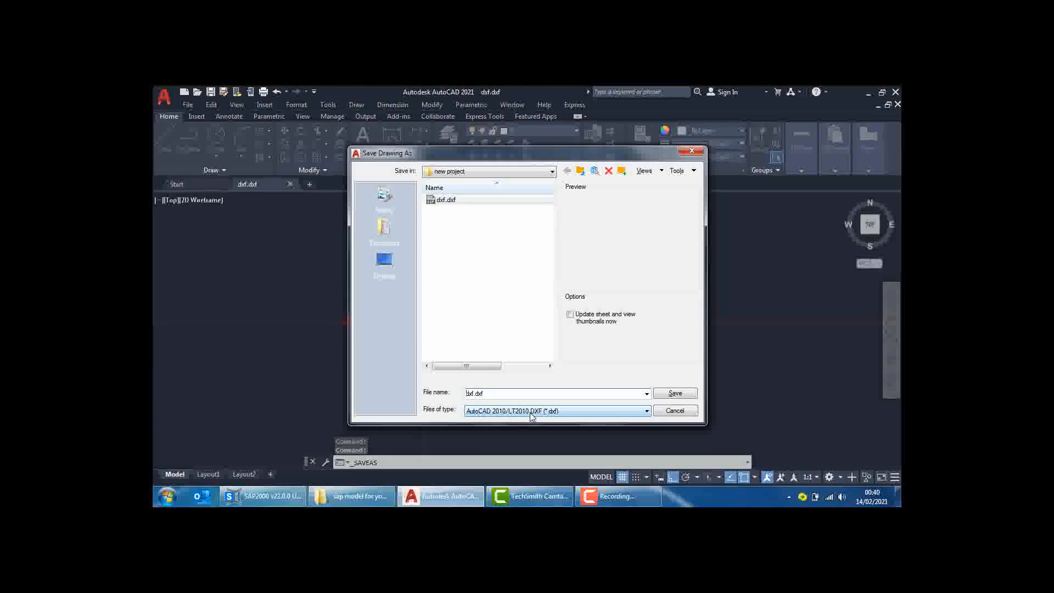
{"action": "left_click", "coordinate": [674, 393]}
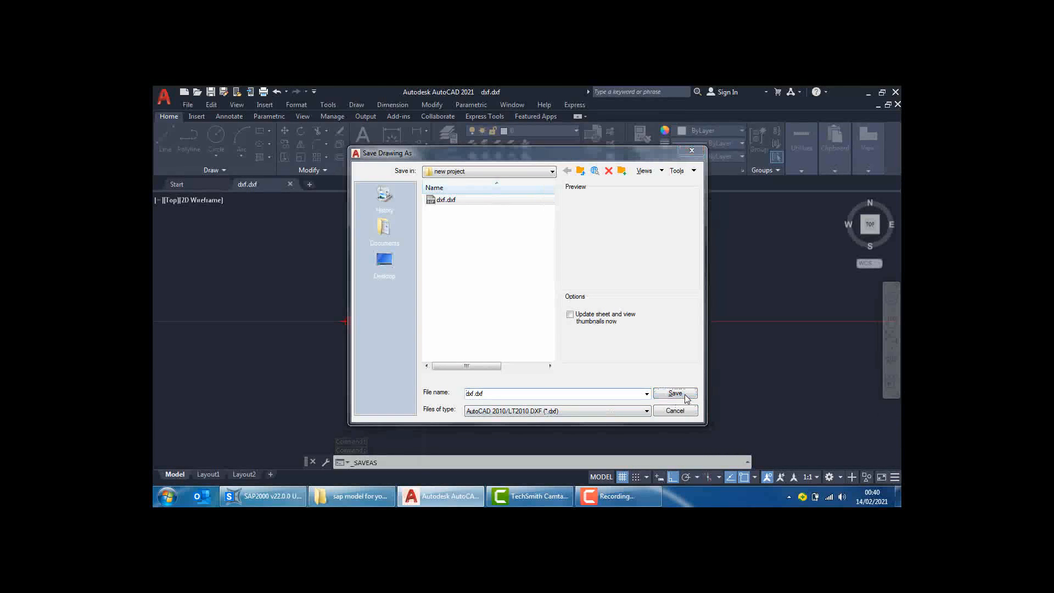
{"action": "left_click", "coordinate": [495, 314]}
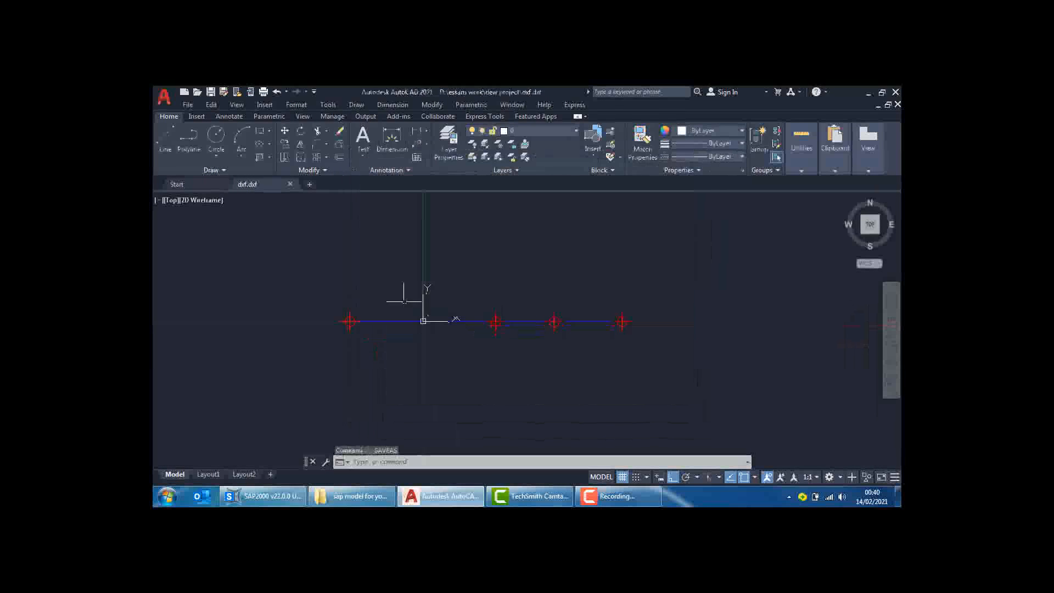
{"action": "left_click", "coordinate": [895, 91]}
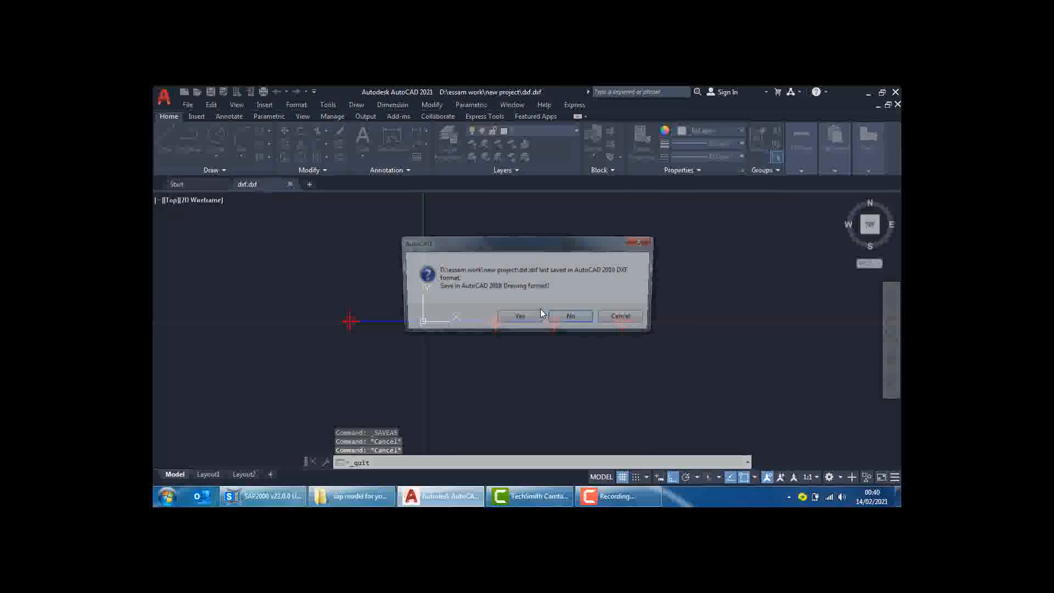
{"action": "left_click", "coordinate": [569, 316]}
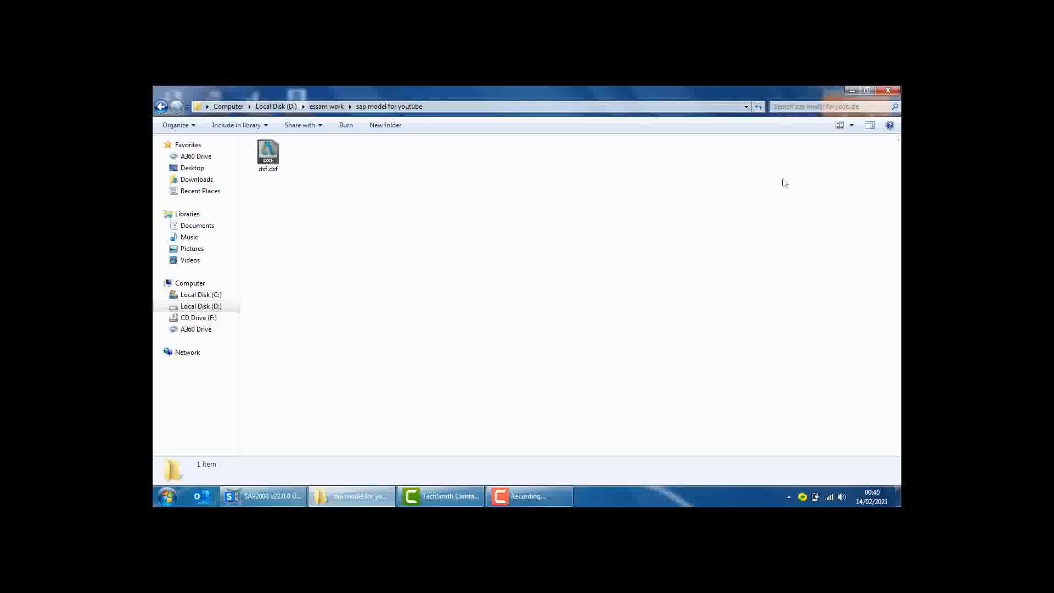
Switch to SAP2000 and start a new model from the Blank template, discarding changes to the untitled model
{"action": "mouse_move", "coordinate": [460, 502]}
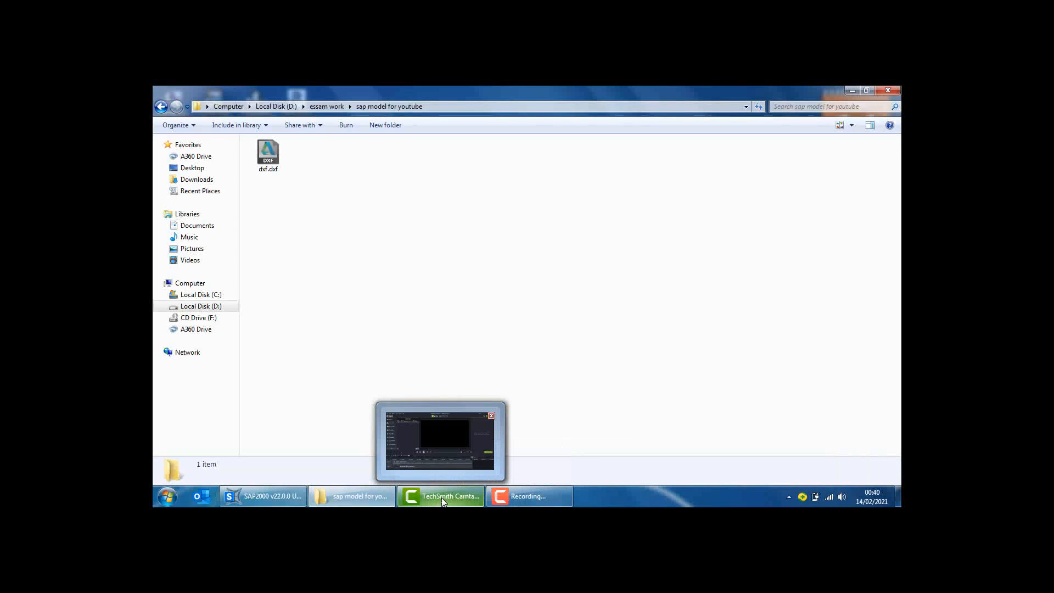
{"action": "left_click", "coordinate": [262, 496]}
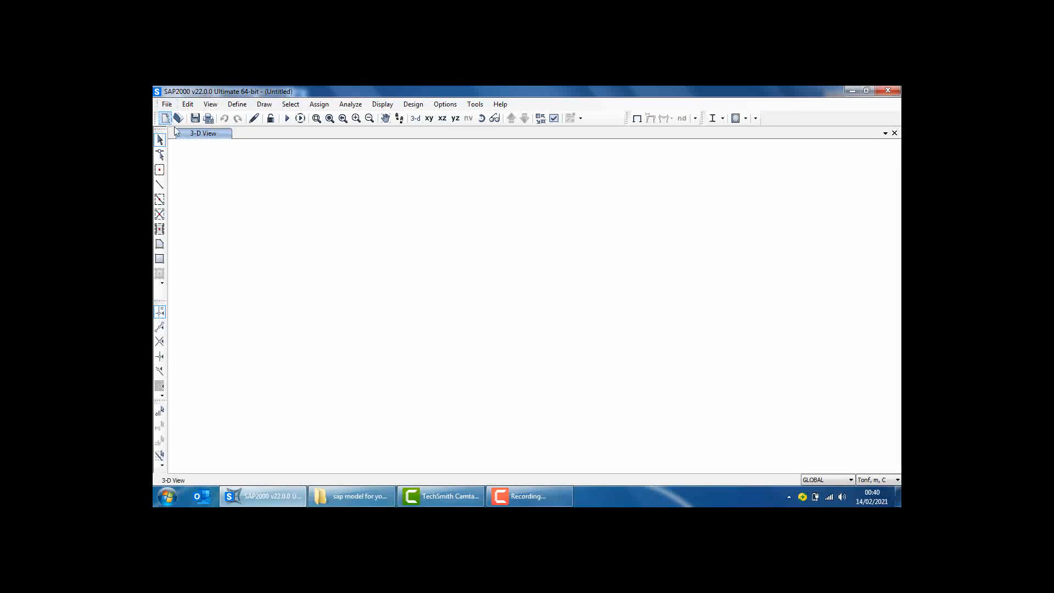
{"action": "left_click", "coordinate": [167, 104]}
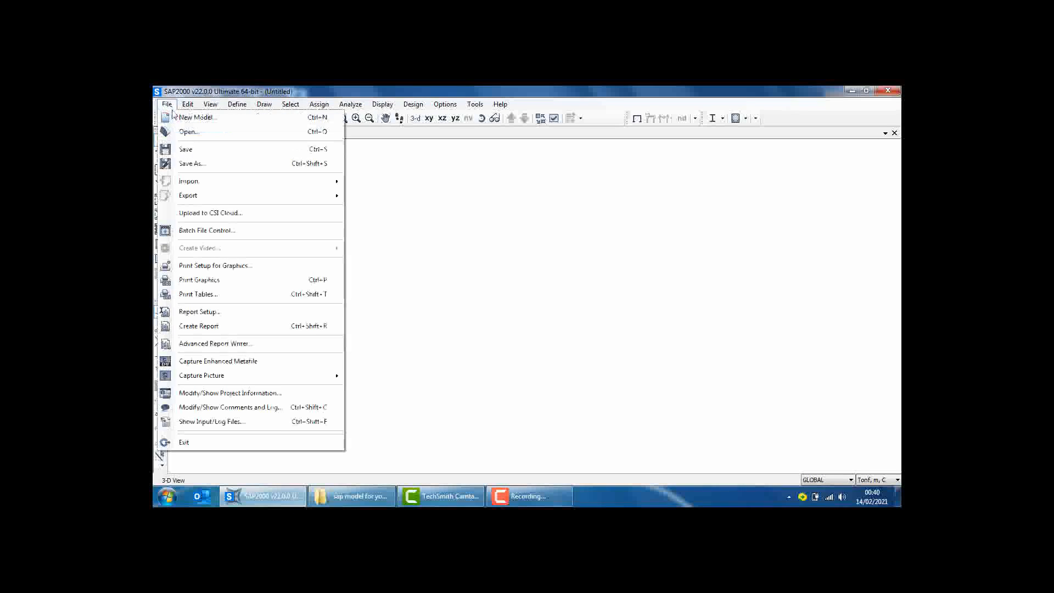
{"action": "left_click", "coordinate": [190, 117]}
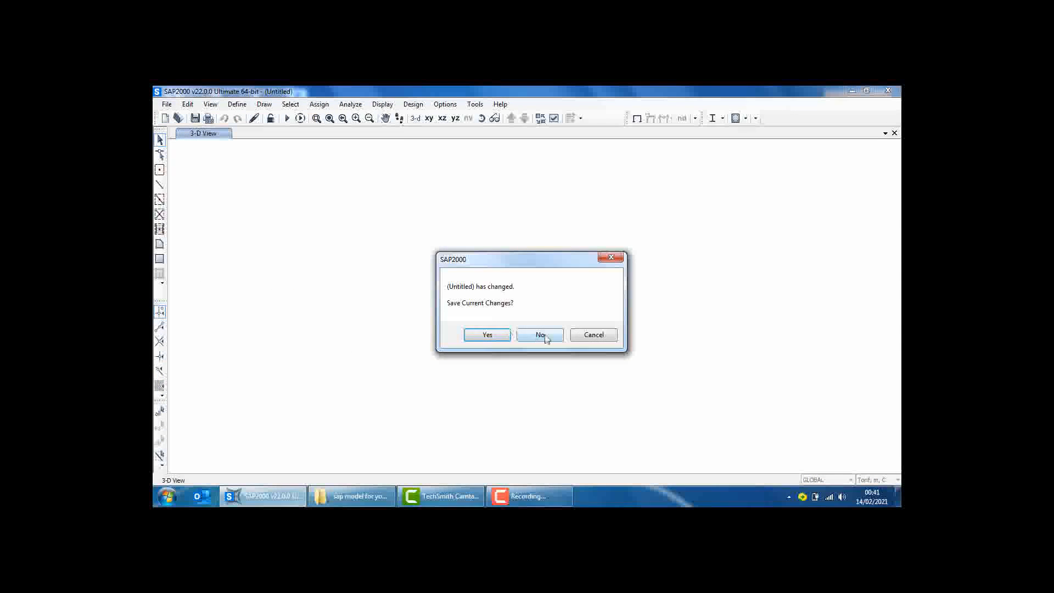
{"action": "left_click", "coordinate": [541, 335]}
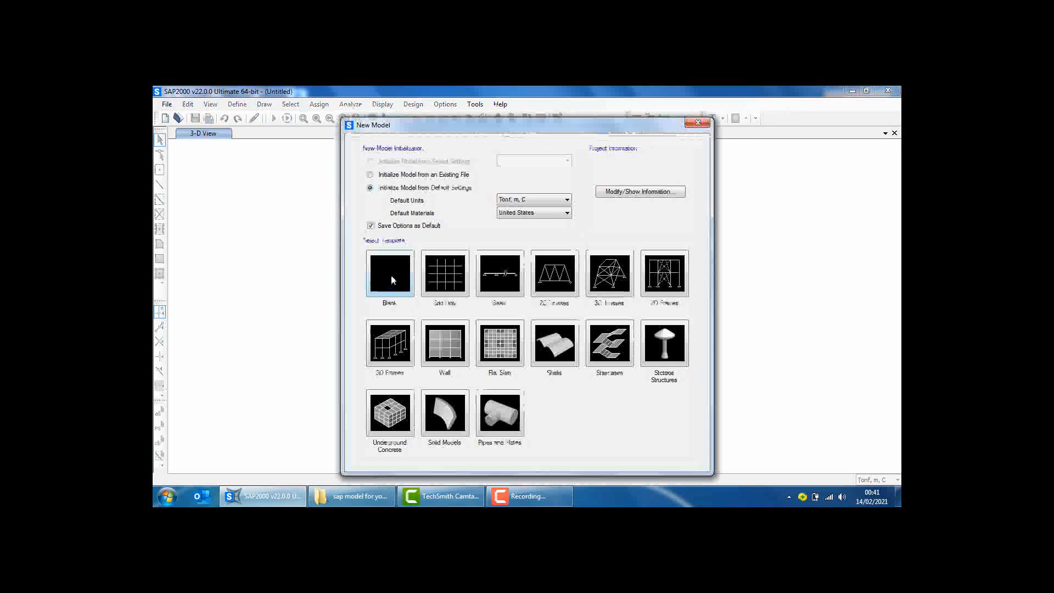
{"action": "left_click", "coordinate": [405, 285]}
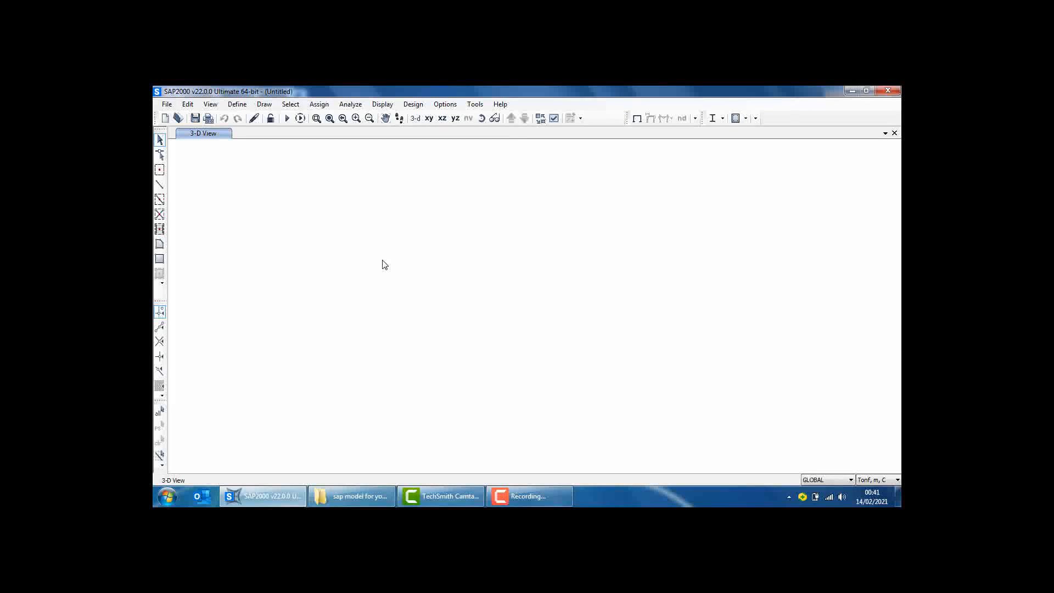
Keep the model units at Tonf, m, C and start importing an AutoCAD .dxf file
{"action": "left_click", "coordinate": [881, 482]}
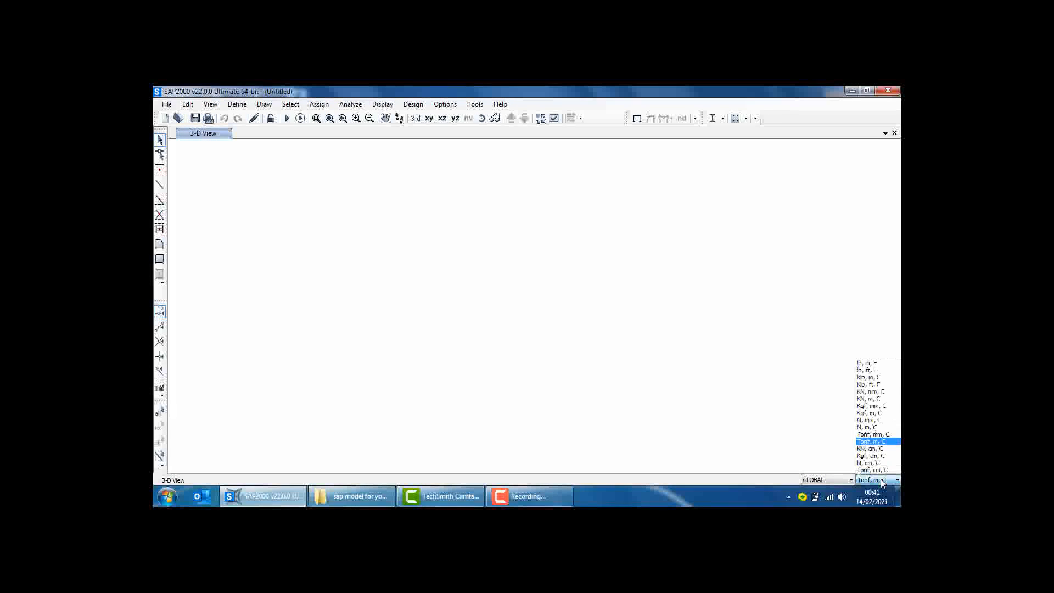
{"action": "left_click", "coordinate": [879, 482]}
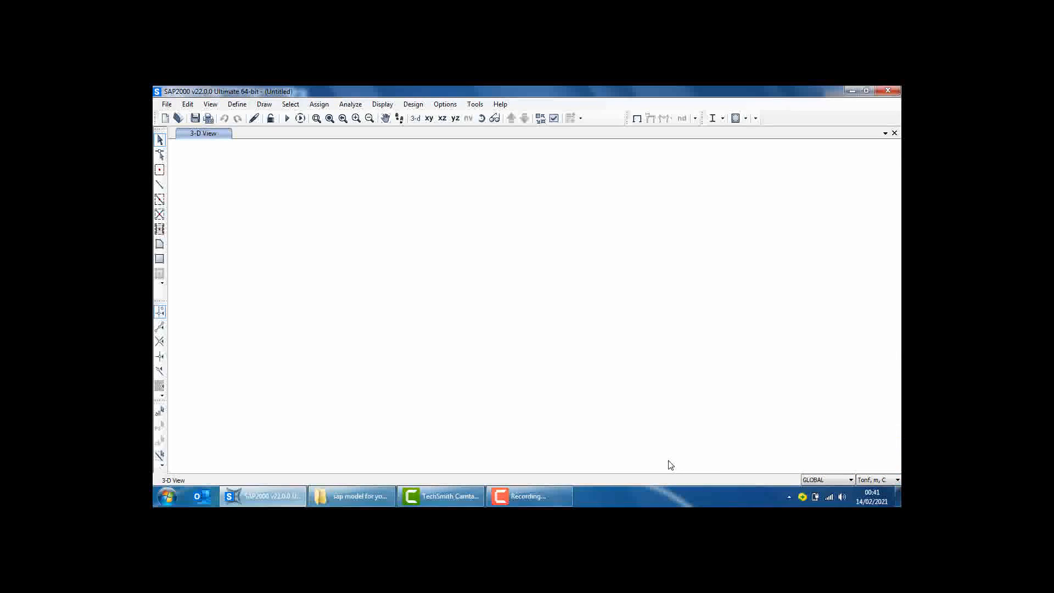
{"action": "left_click", "coordinate": [173, 108]}
{"action": "mouse_move", "coordinate": [194, 184]}
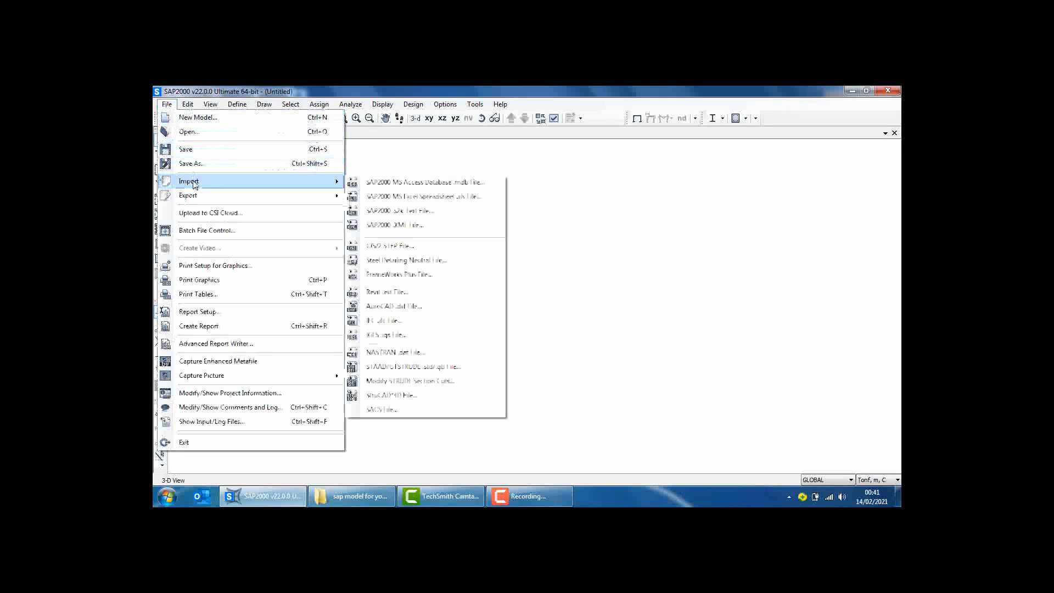
{"action": "left_click", "coordinate": [395, 308]}
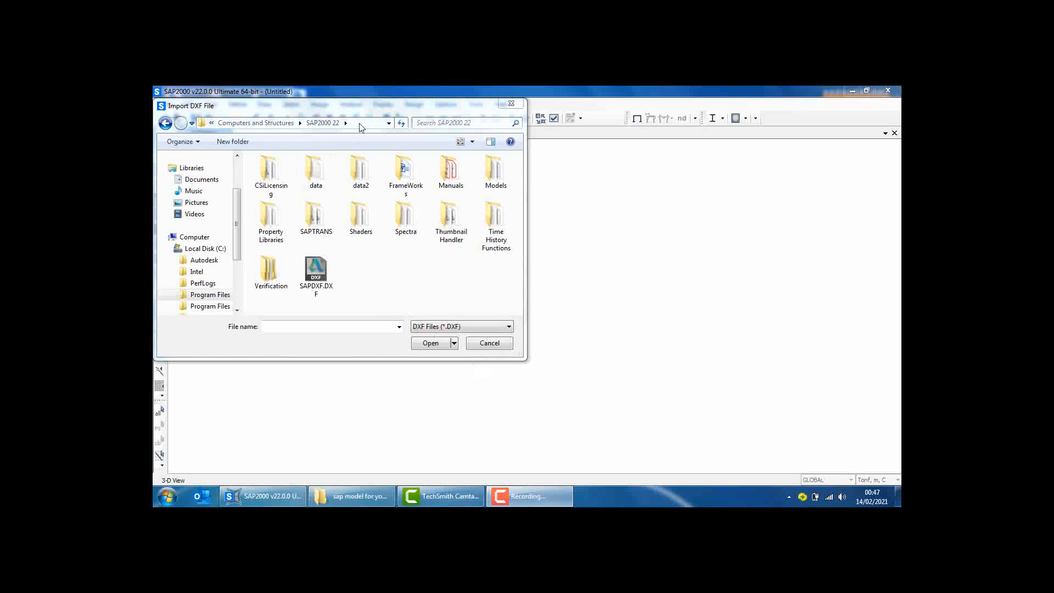
Copy the path of the "sap model for youtube" folder from its Explorer window and open that folder in the DXF import dialog
{"action": "left_click", "coordinate": [359, 125]}
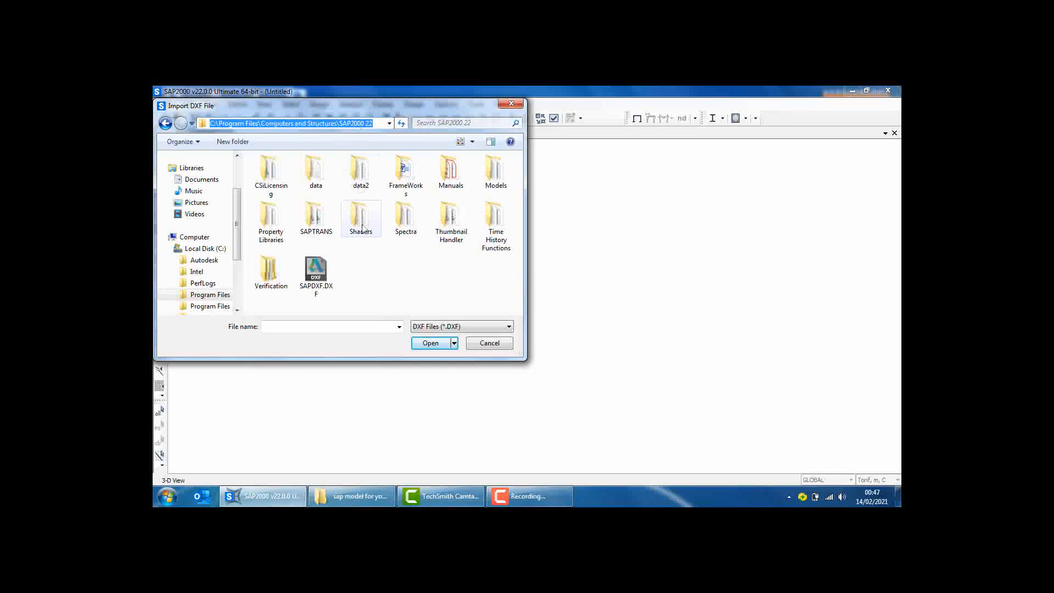
{"action": "left_click", "coordinate": [258, 503]}
{"action": "left_click", "coordinate": [270, 433]}
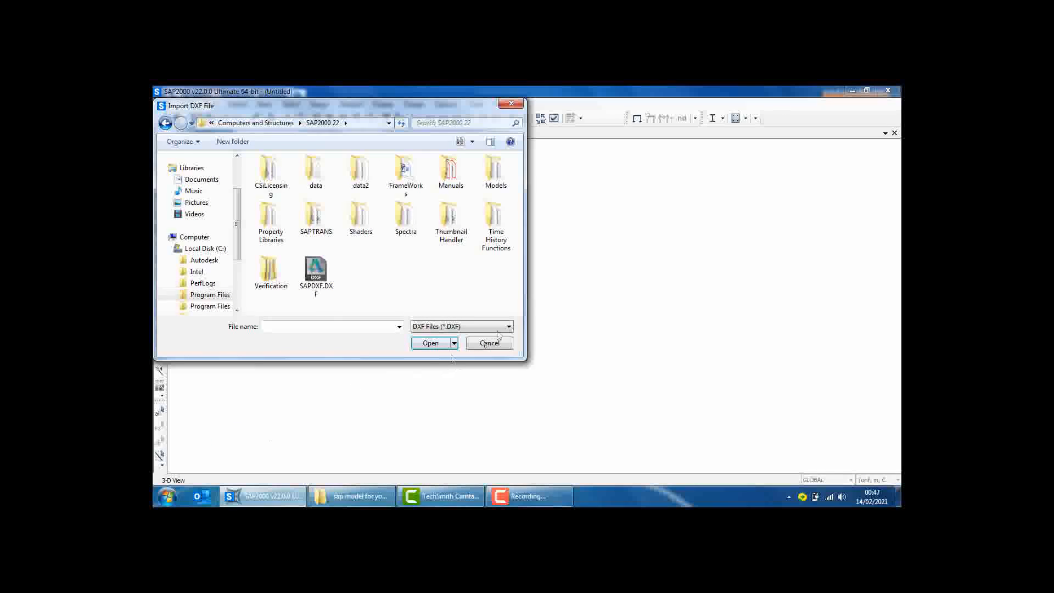
{"action": "left_click", "coordinate": [580, 238]}
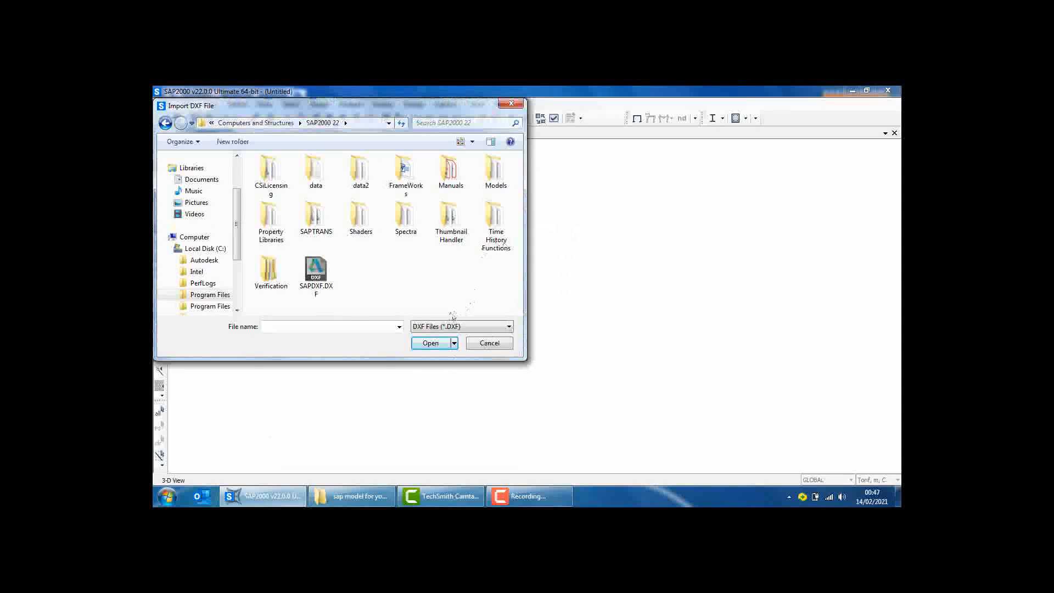
{"action": "left_click", "coordinate": [343, 494]}
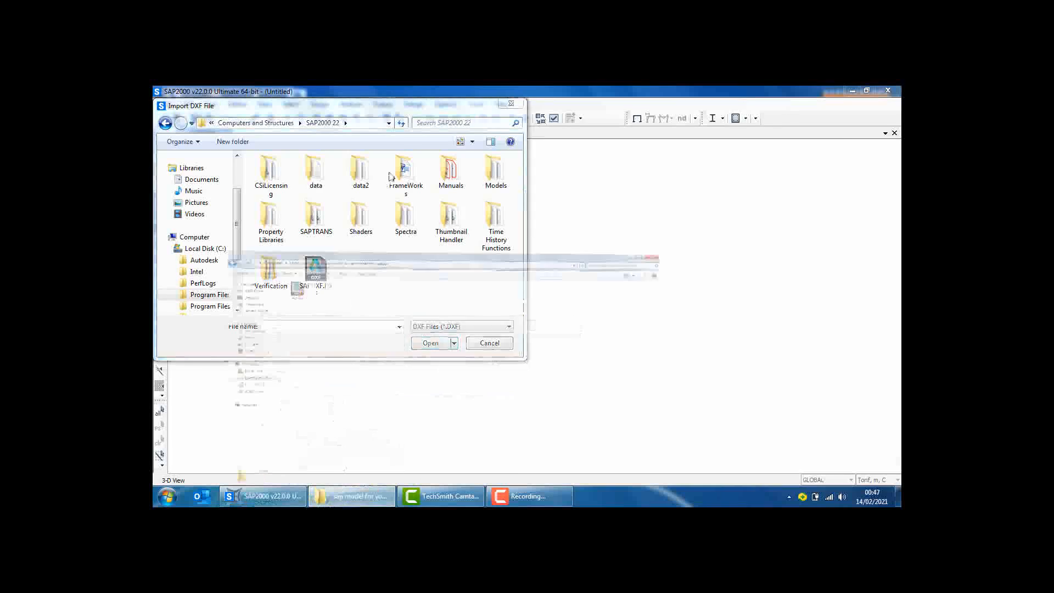
{"action": "left_click", "coordinate": [446, 112]}
{"action": "key", "text": "ctrl+c"}
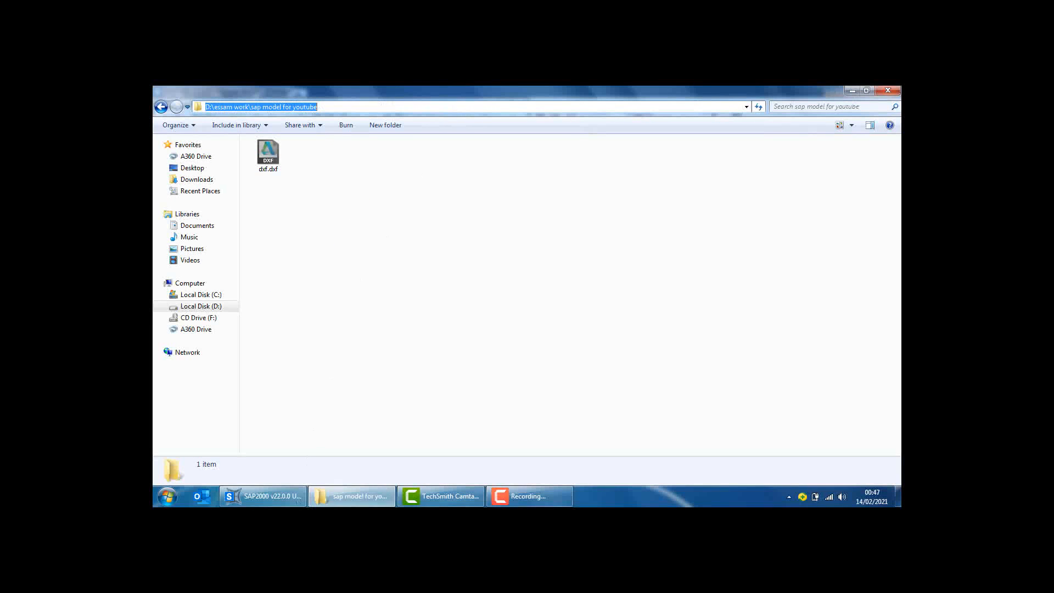
{"action": "left_click", "coordinate": [271, 497]}
{"action": "left_click", "coordinate": [358, 123]}
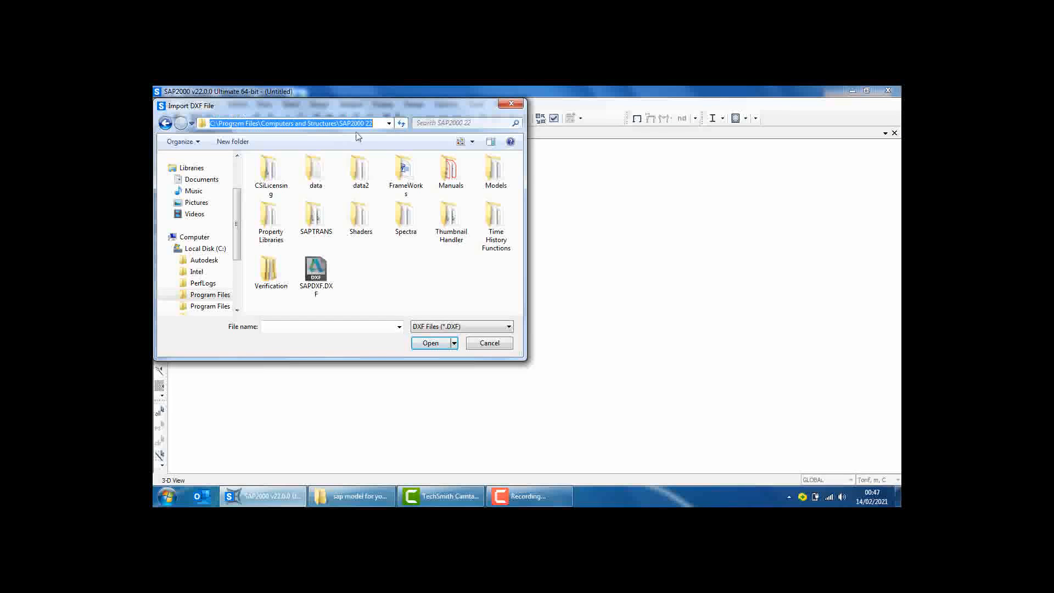
{"action": "key", "text": "ctrl+v"}
{"action": "key", "text": "Return"}
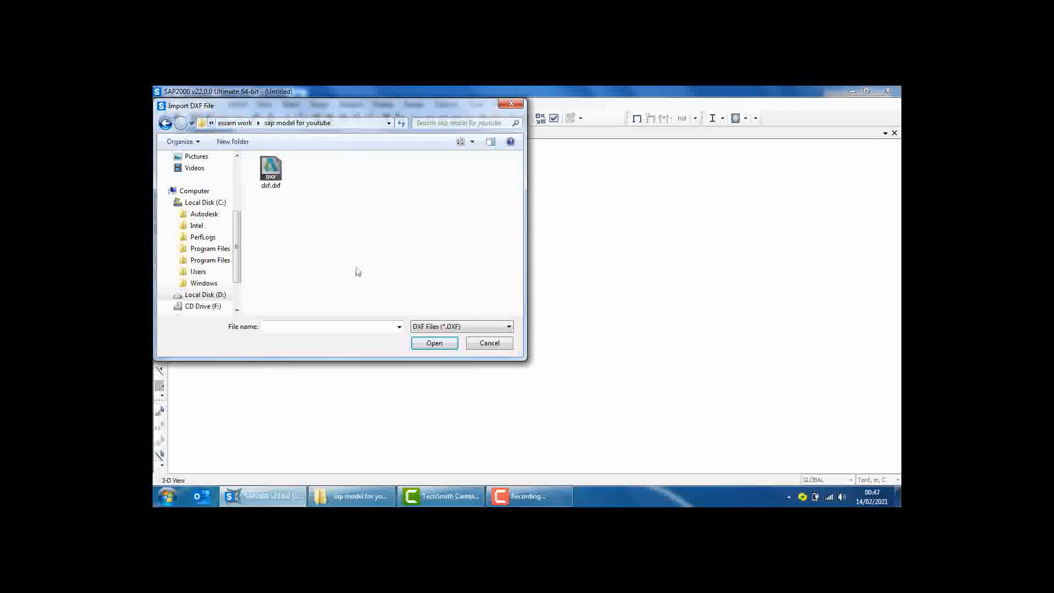
Import dxf.dxf with global Z up in Tonf, m, C, assigning "sap joints" to special joints and "sap frames" to frames
{"action": "left_click", "coordinate": [270, 170]}
{"action": "left_click", "coordinate": [423, 343]}
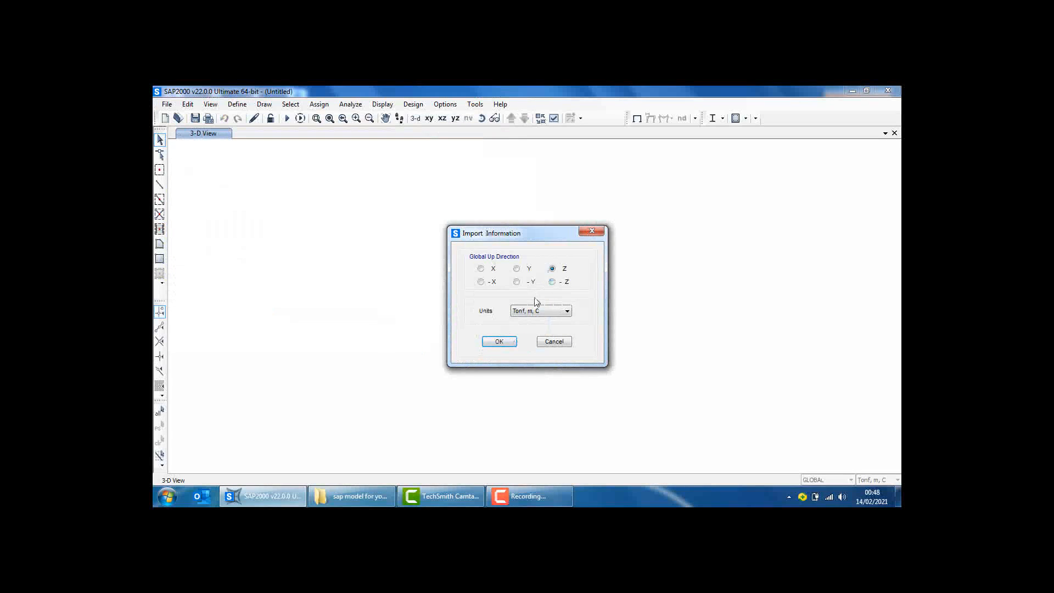
{"action": "left_click", "coordinate": [499, 341]}
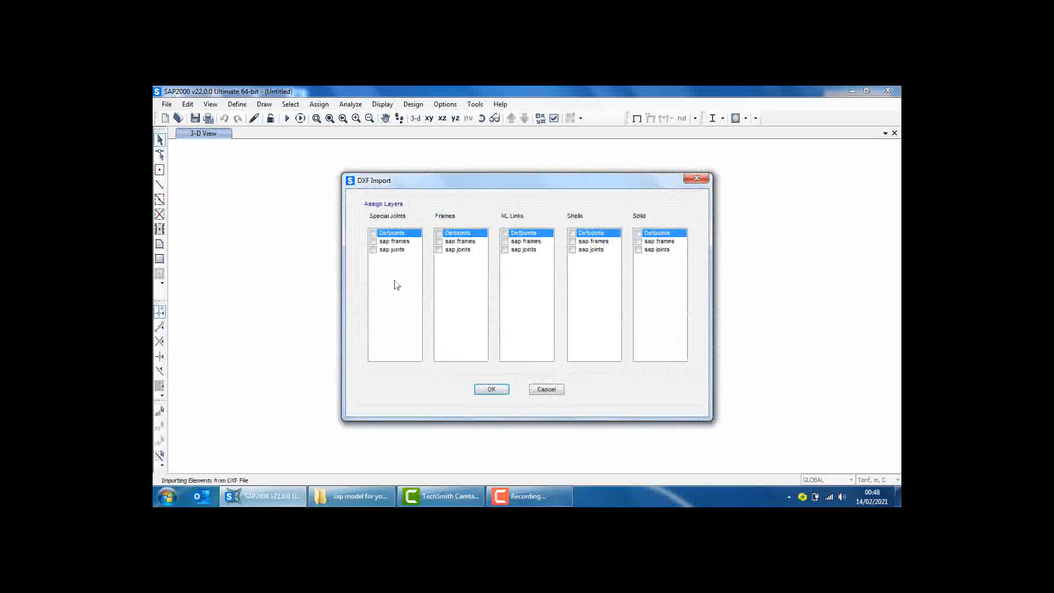
{"action": "left_click", "coordinate": [373, 250]}
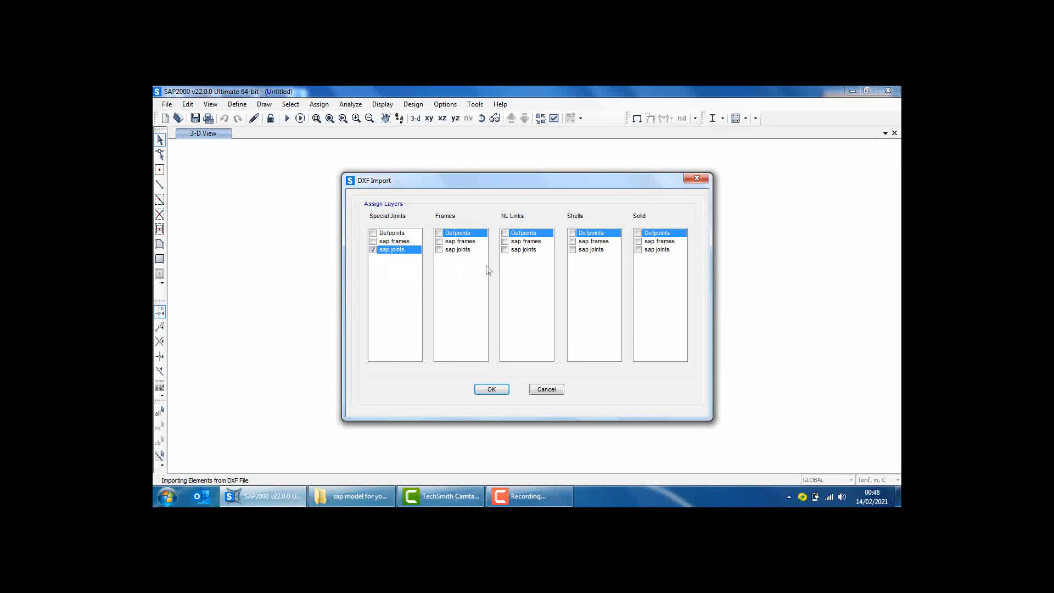
{"action": "left_click", "coordinate": [438, 241]}
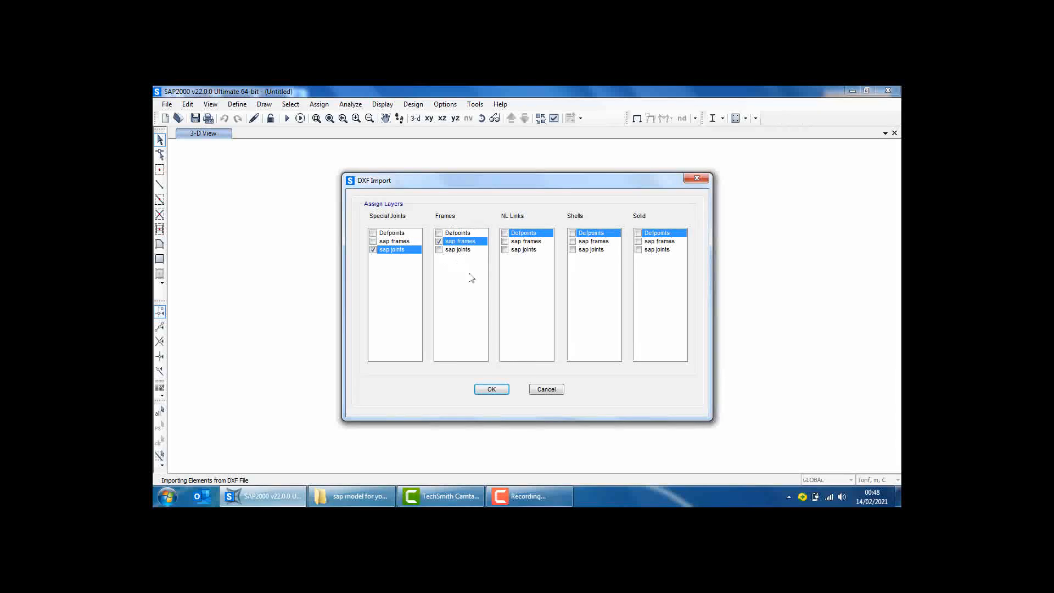
{"action": "left_click", "coordinate": [493, 390]}
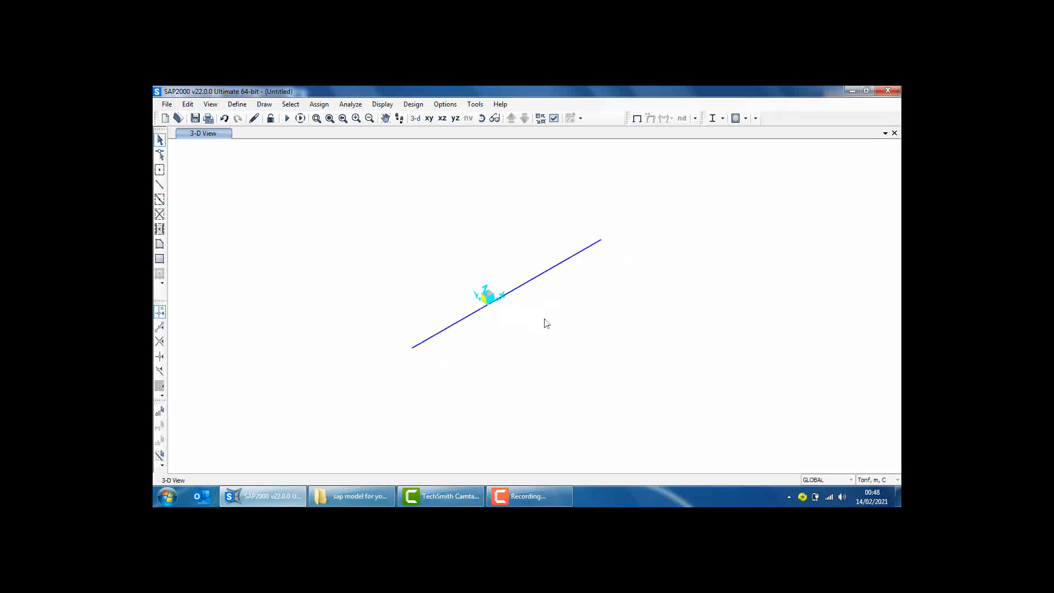
Select only the three frames, without joints, and break them at intersections with selected joints, straight frames, area edges and solid edges
{"action": "left_click_drag", "start_coordinate": [615, 333], "coordinate": [534, 232]}
{"action": "left_click", "coordinate": [541, 275]}
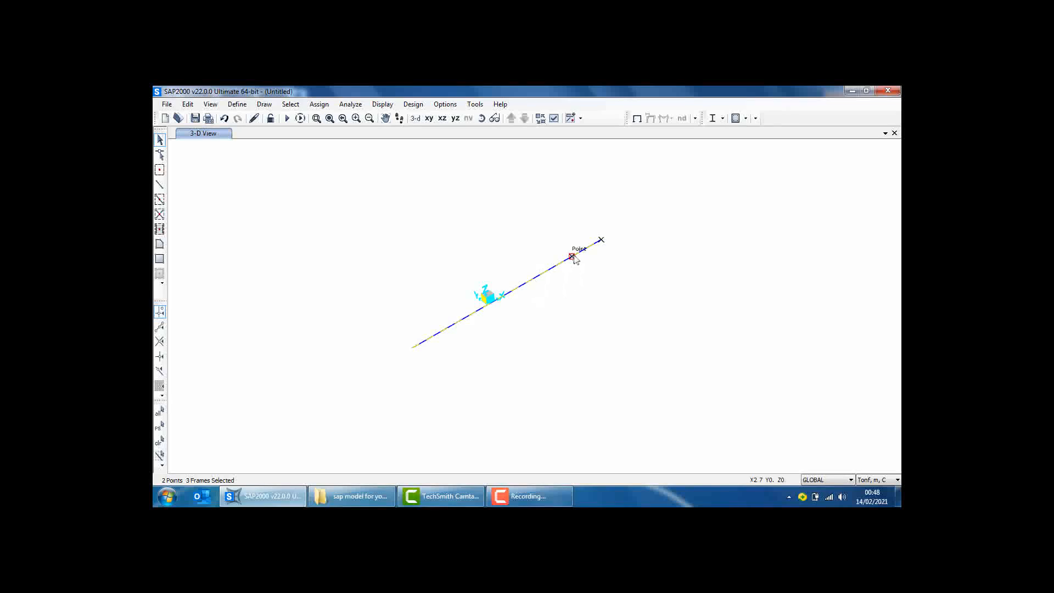
{"action": "left_click", "coordinate": [573, 257]}
{"action": "left_click", "coordinate": [602, 240]}
{"action": "left_click", "coordinate": [190, 105]}
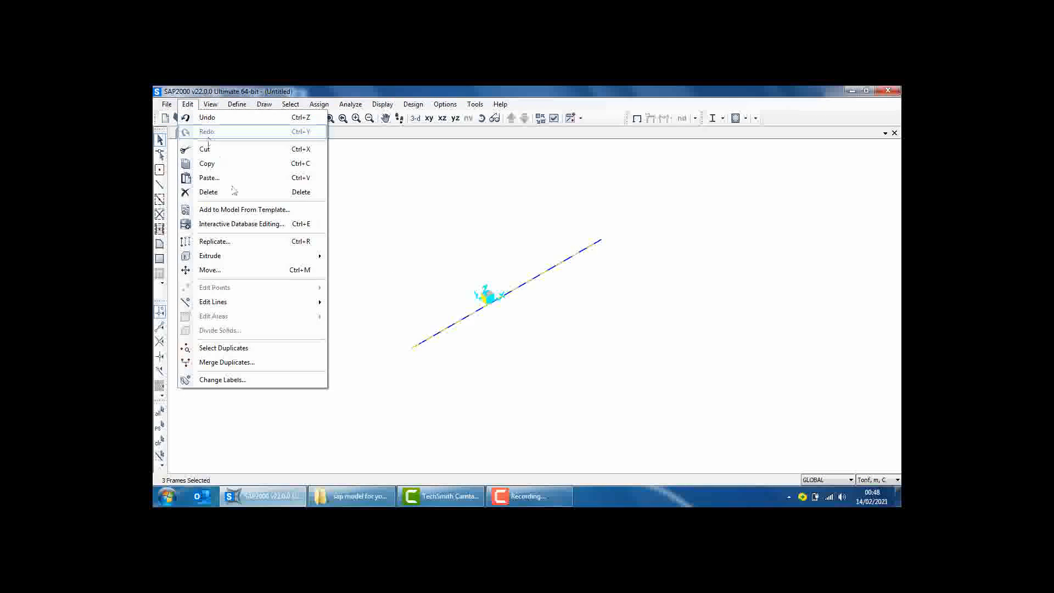
{"action": "mouse_move", "coordinate": [228, 304]}
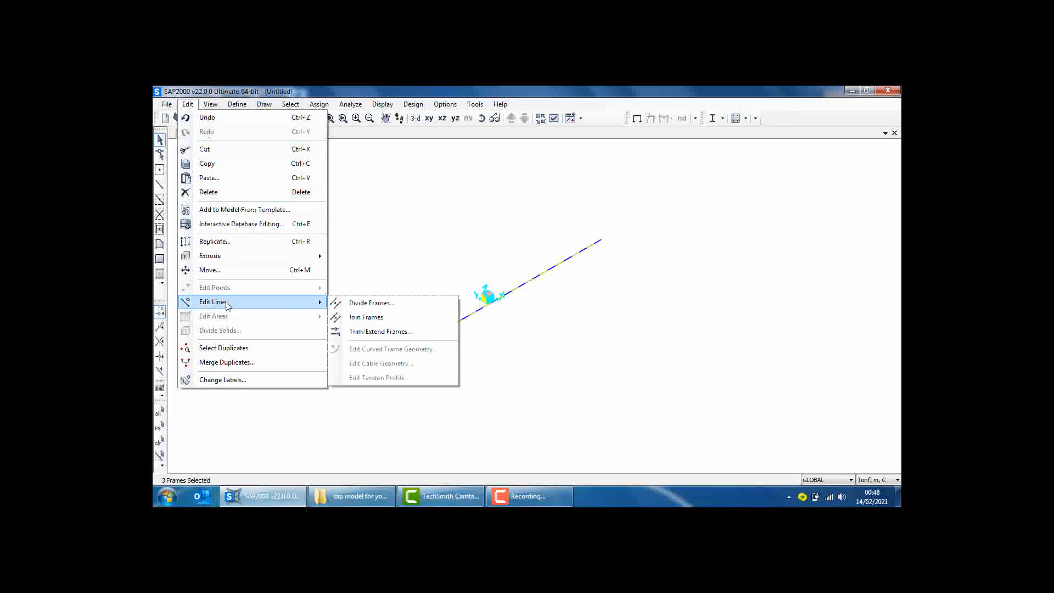
{"action": "left_click", "coordinate": [374, 304]}
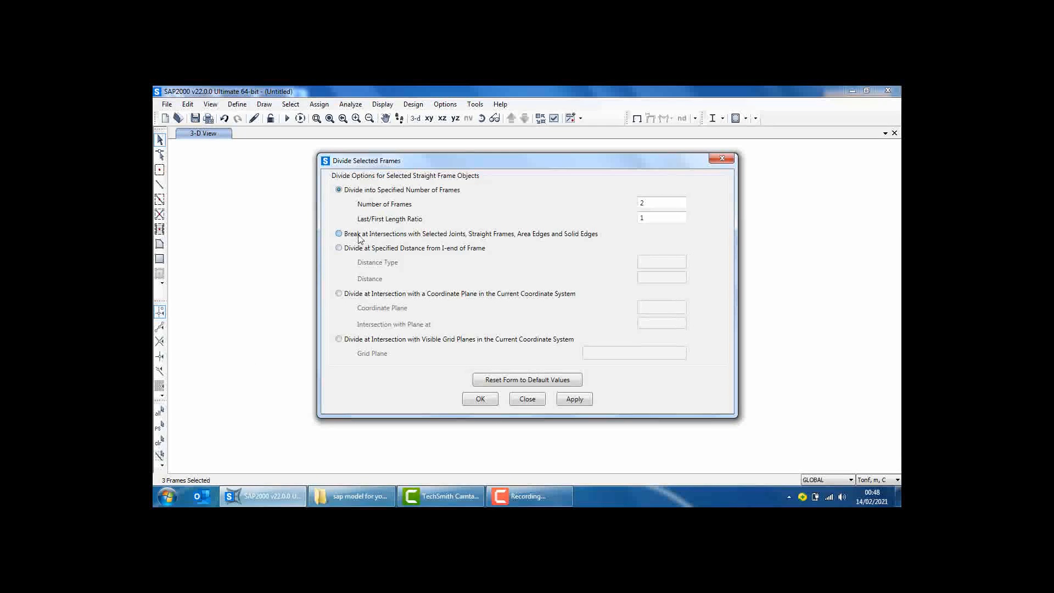
{"action": "left_click", "coordinate": [359, 234]}
{"action": "left_click", "coordinate": [479, 399]}
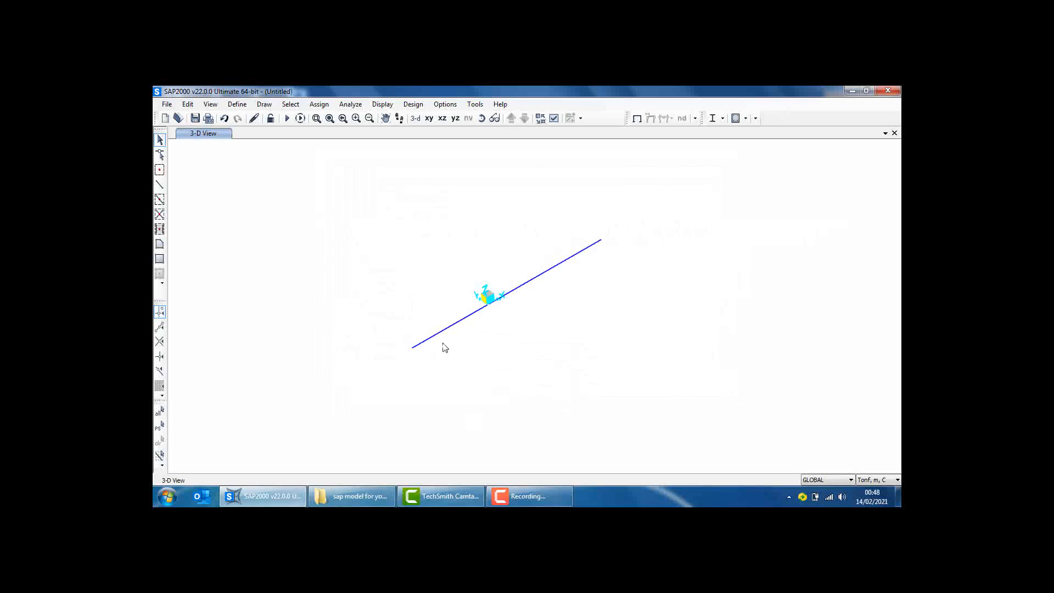
Assign pinned restraints, with translations 1, 2 and 3 fixed, to all four joints along the beam
{"action": "left_click", "coordinate": [412, 347]}
{"action": "left_click", "coordinate": [539, 275]}
{"action": "left_click", "coordinate": [571, 256]}
{"action": "left_click", "coordinate": [318, 103]}
{"action": "mouse_move", "coordinate": [332, 119]}
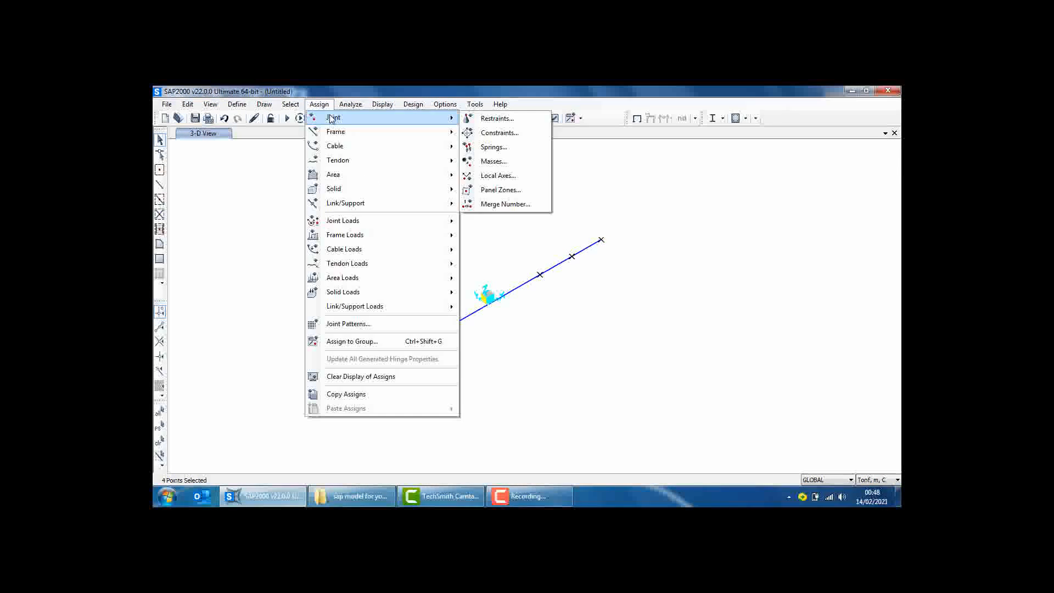
{"action": "left_click", "coordinate": [496, 118]}
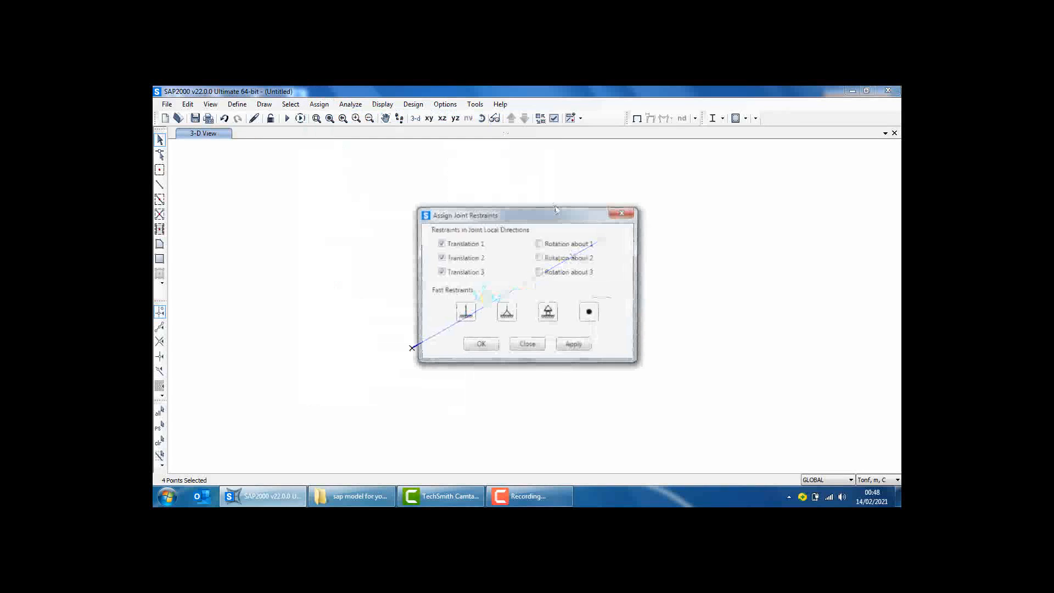
{"action": "left_click", "coordinate": [506, 312]}
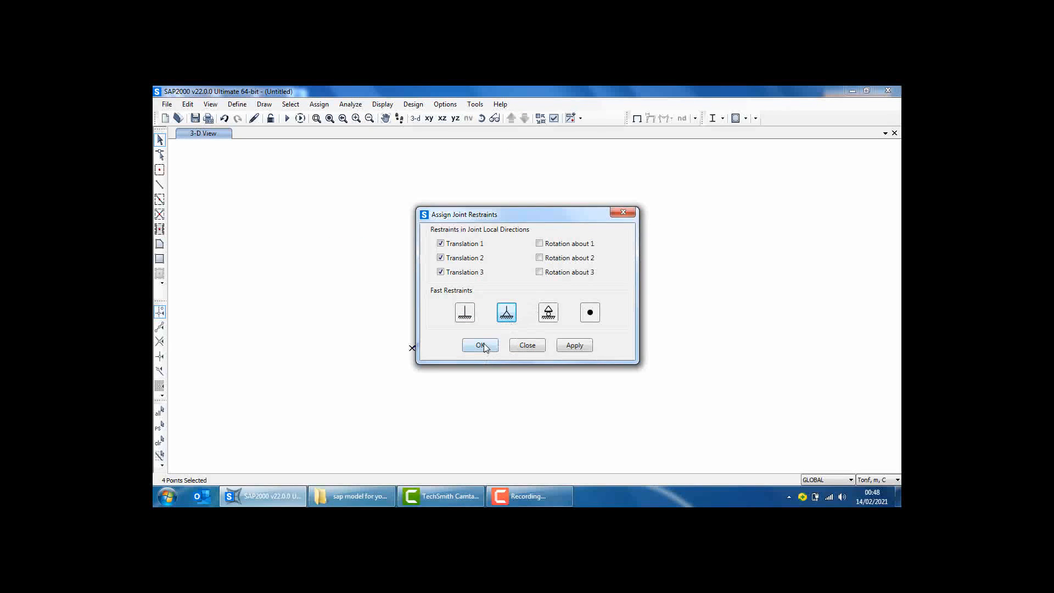
{"action": "left_click", "coordinate": [481, 345]}
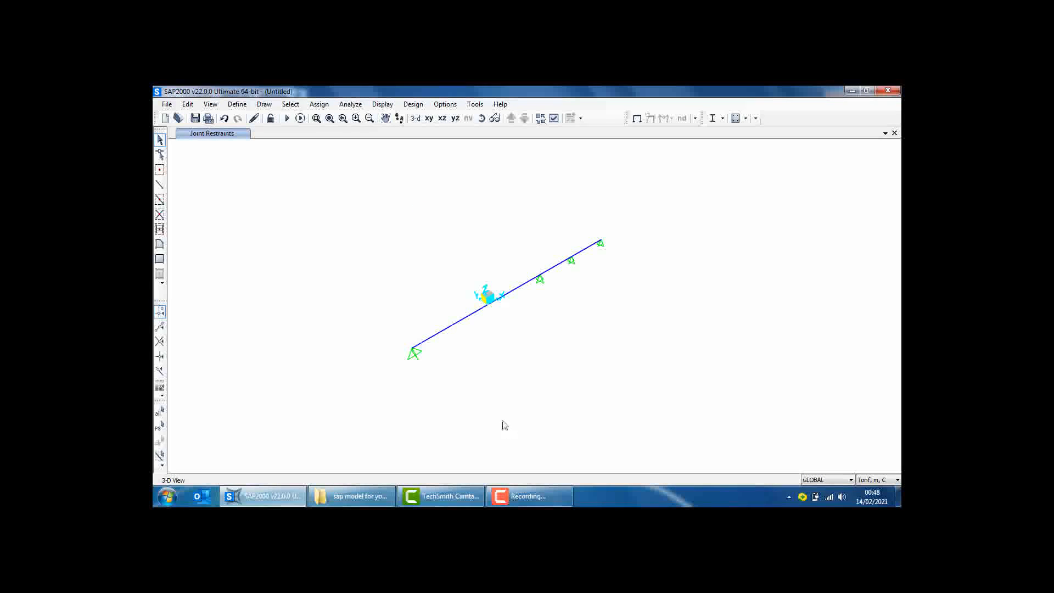
Add a United States steel material with standard ASTM A36 and Grade 36
{"action": "left_click", "coordinate": [237, 105]}
{"action": "left_click", "coordinate": [251, 118]}
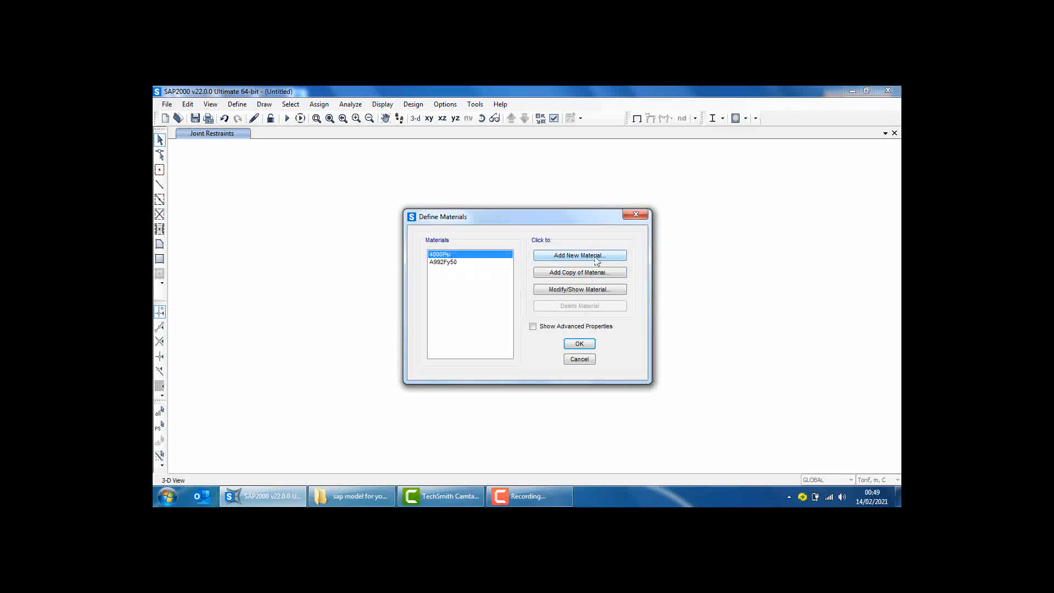
{"action": "left_click", "coordinate": [596, 260]}
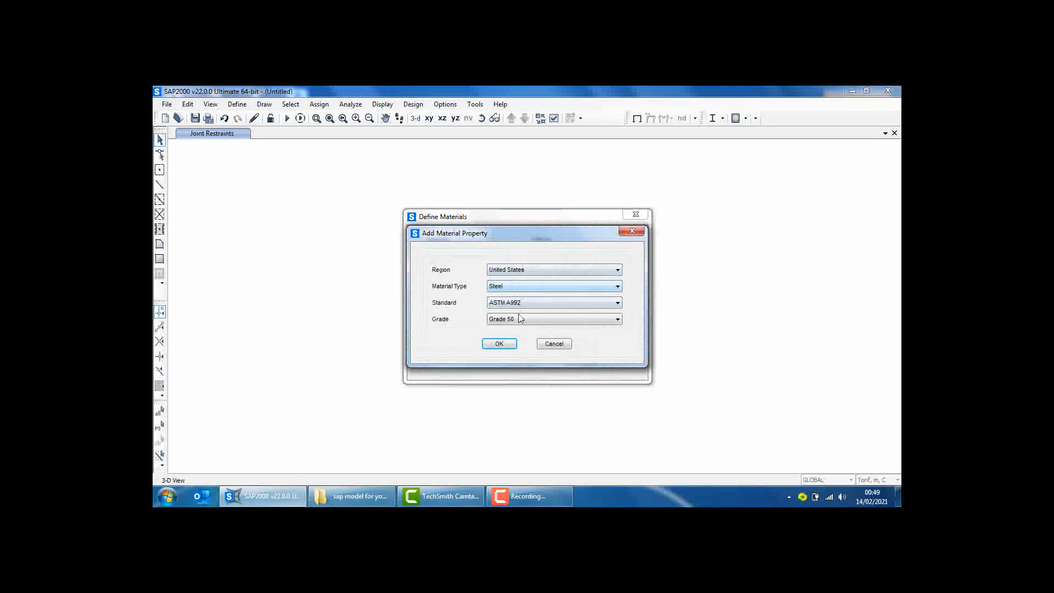
{"action": "left_click", "coordinate": [521, 303]}
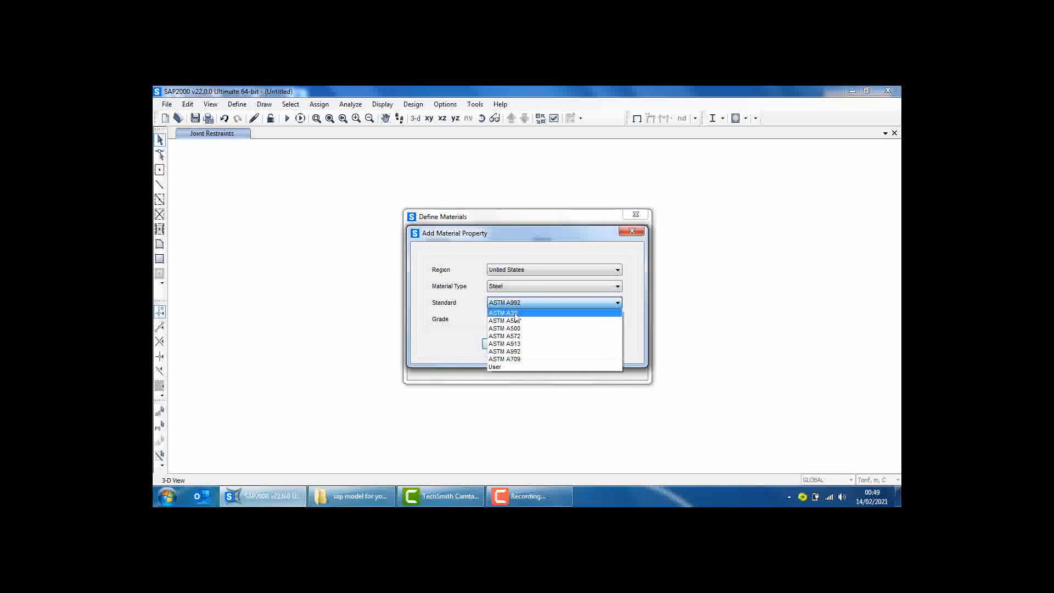
{"action": "left_click", "coordinate": [516, 312]}
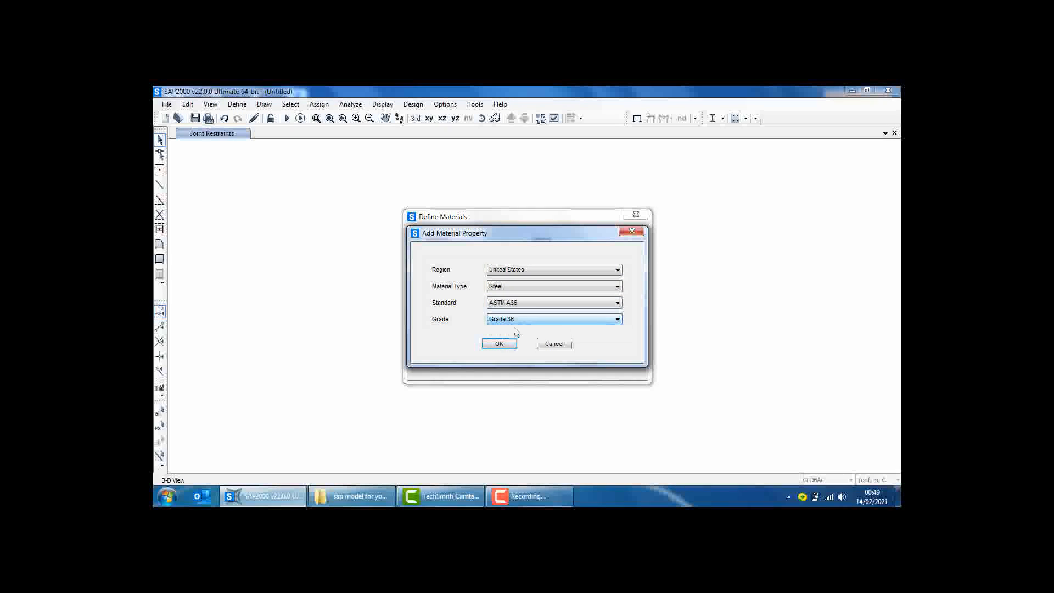
{"action": "left_click", "coordinate": [498, 344]}
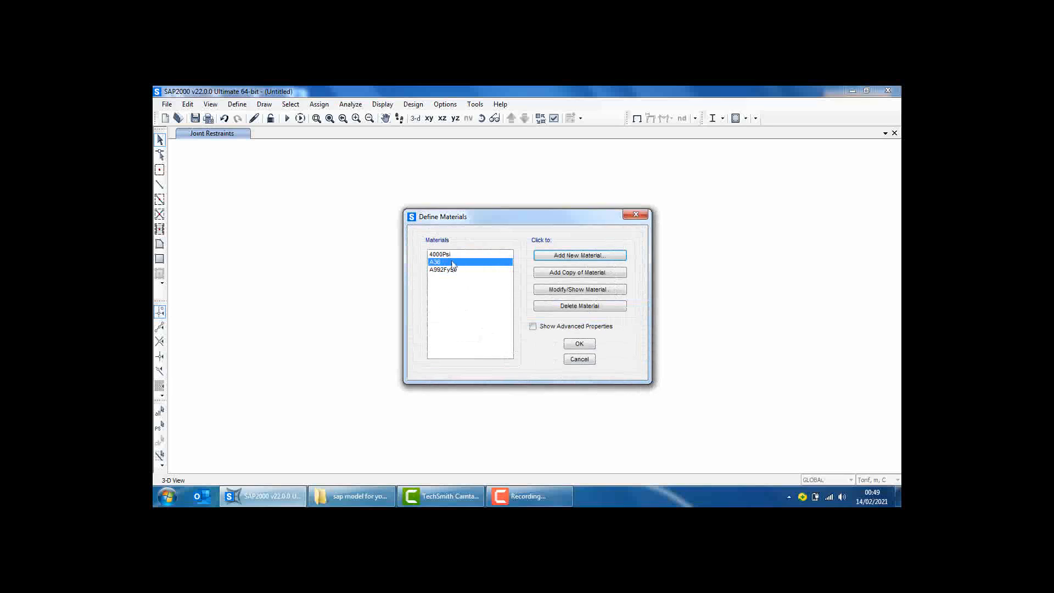
Add a United States concrete material with the Customary standard and grade f'c 4000 psi
{"action": "left_click", "coordinate": [450, 255]}
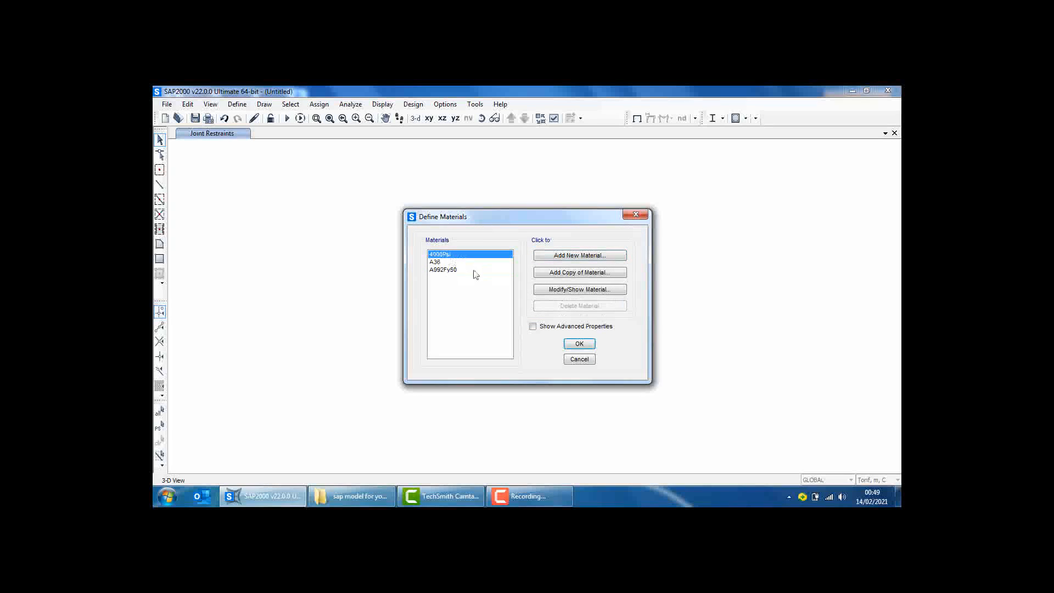
{"action": "left_click", "coordinate": [589, 256]}
{"action": "left_click", "coordinate": [516, 286]}
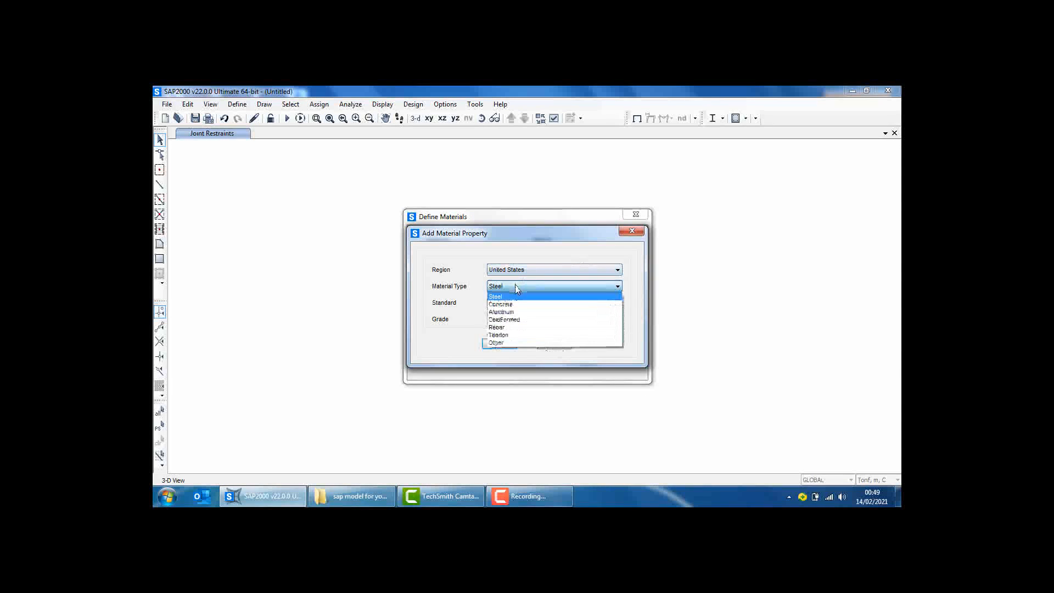
{"action": "left_click", "coordinate": [519, 305]}
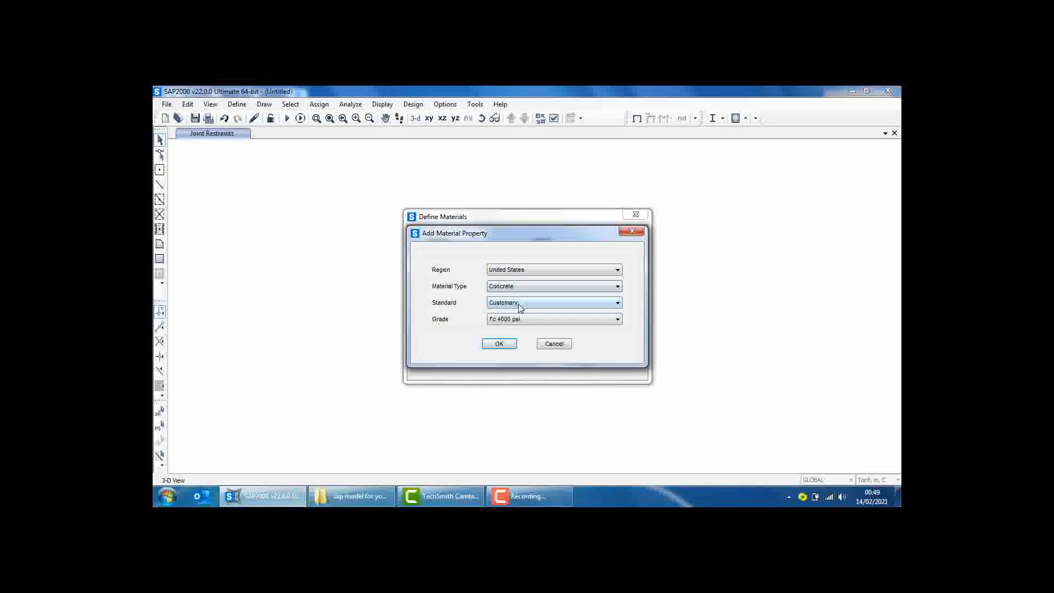
{"action": "left_click", "coordinate": [499, 344]}
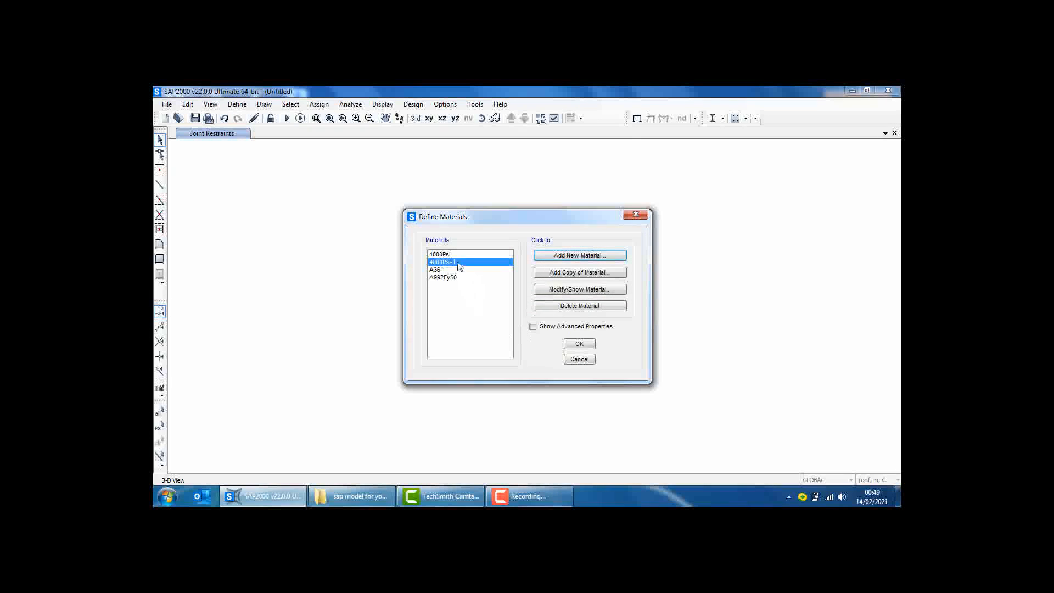
Rename the newly added concrete material FCU250, with weight per unit volume 2.5 and specified and expected compressive strengths of 2000 in Tonf, m units
{"action": "left_click", "coordinate": [579, 289]}
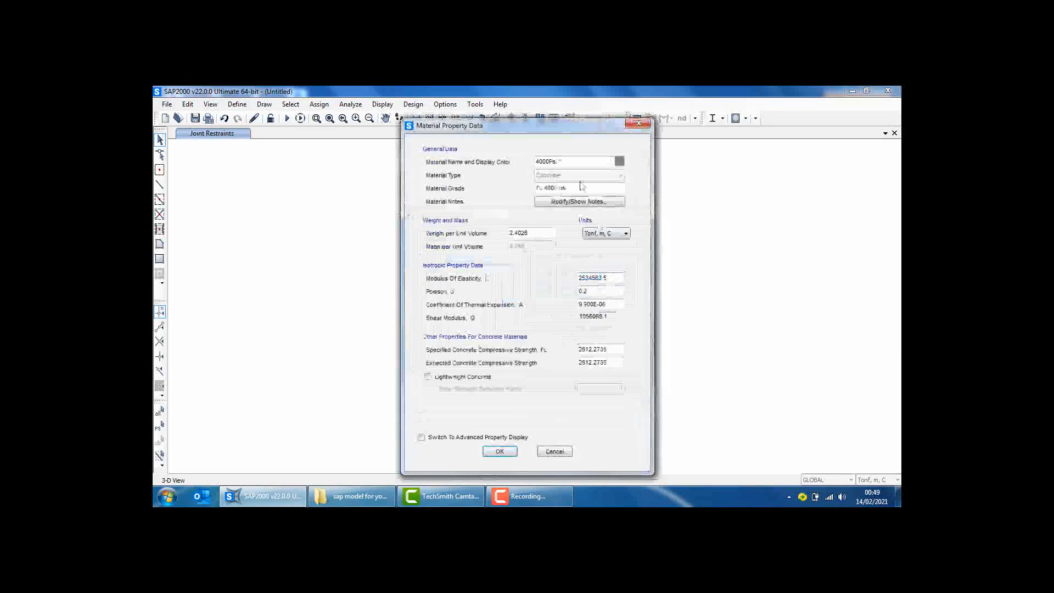
{"action": "type", "text": "FCU250"}
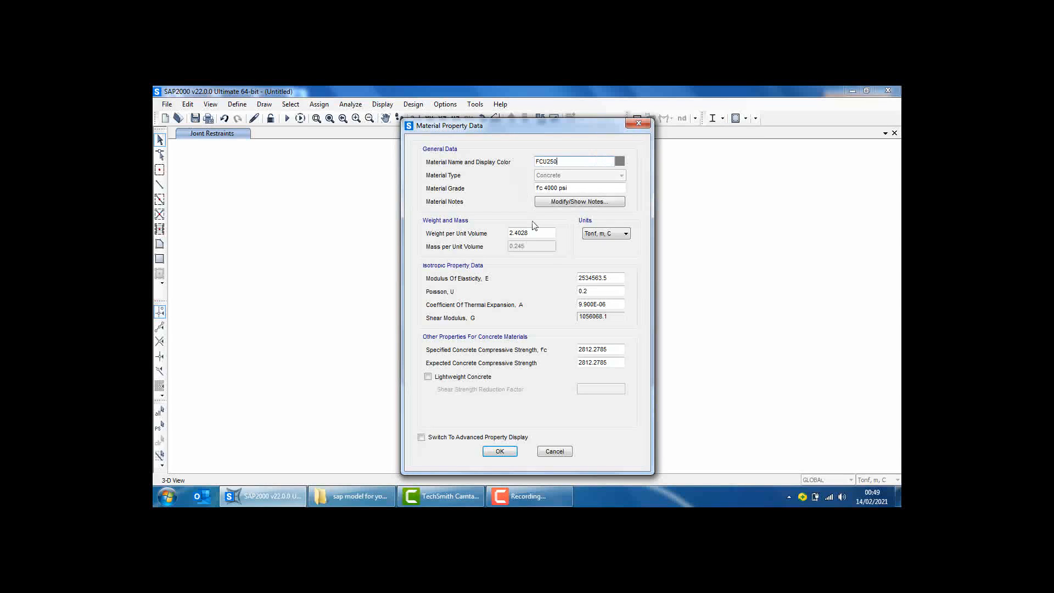
{"action": "left_click_drag", "start_coordinate": [531, 232], "coordinate": [486, 234]}
{"action": "type", "text": "2.5"}
{"action": "left_click_drag", "start_coordinate": [608, 349], "coordinate": [574, 365]}
{"action": "type", "text": "280"}
{"action": "type", "text": "2000"}
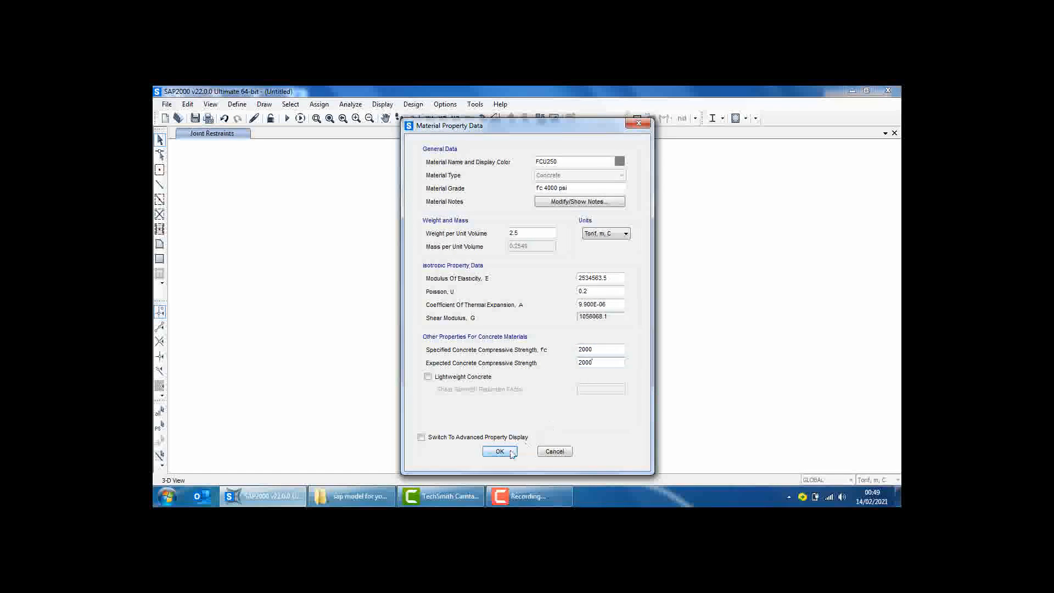
{"action": "left_click", "coordinate": [510, 452]}
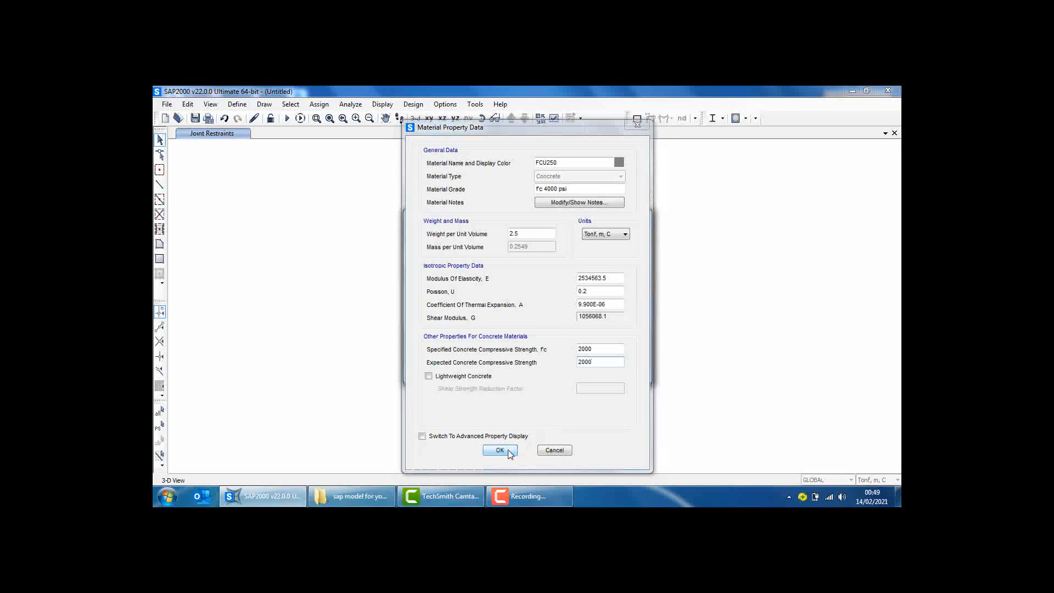
{"action": "left_click", "coordinate": [579, 345]}
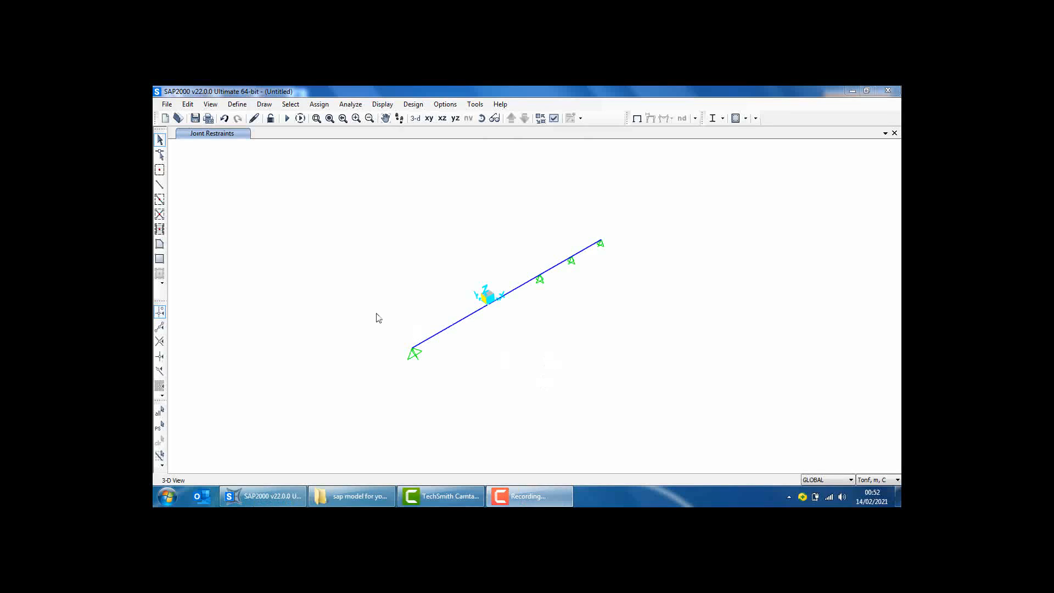
Add a concrete rectangular frame section named B30x60 with depth 0.6 m and width 0.3 m
{"action": "left_click", "coordinate": [238, 105]}
{"action": "mouse_move", "coordinate": [286, 133]}
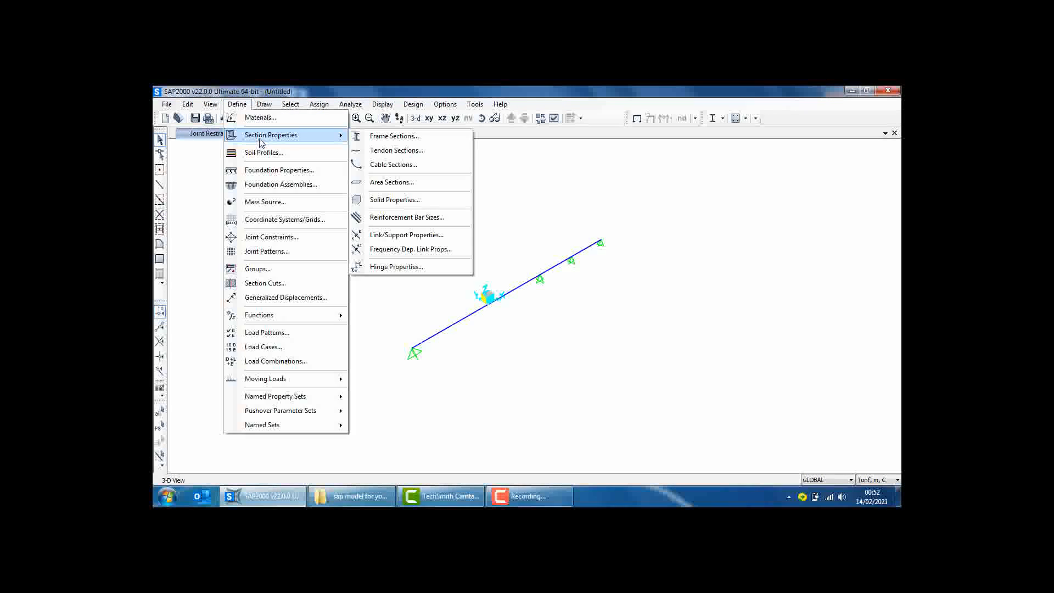
{"action": "left_click", "coordinate": [386, 134]}
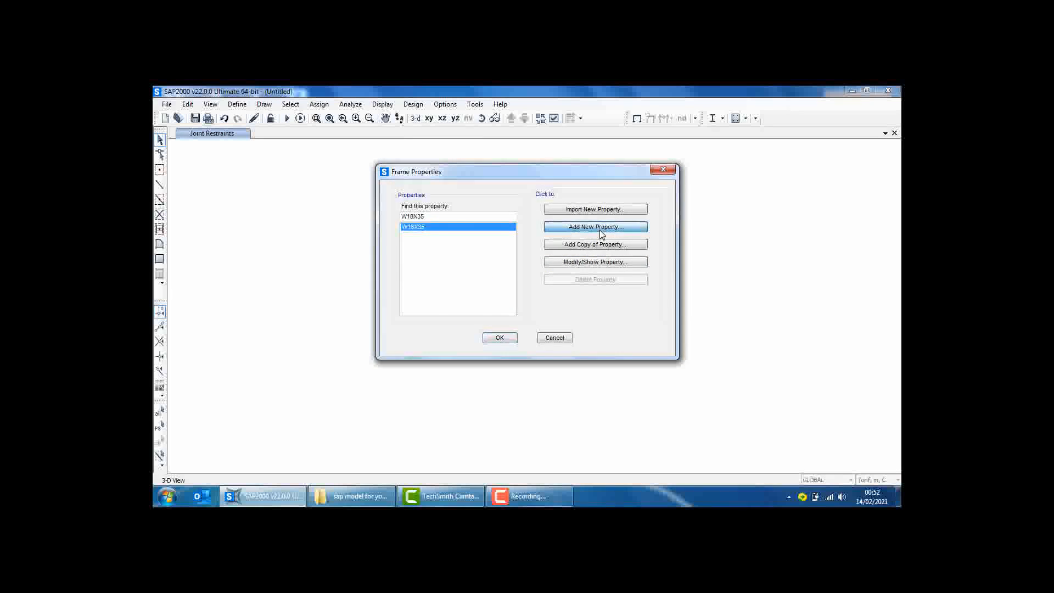
{"action": "left_click", "coordinate": [599, 229]}
{"action": "left_click", "coordinate": [575, 193]}
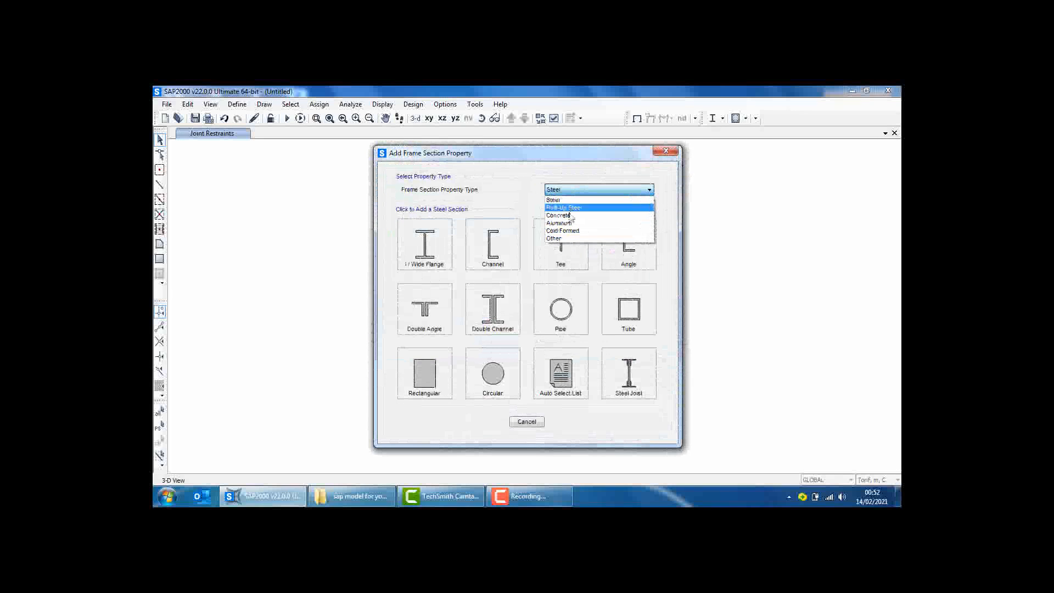
{"action": "left_click", "coordinate": [569, 216]}
{"action": "left_click", "coordinate": [434, 247]}
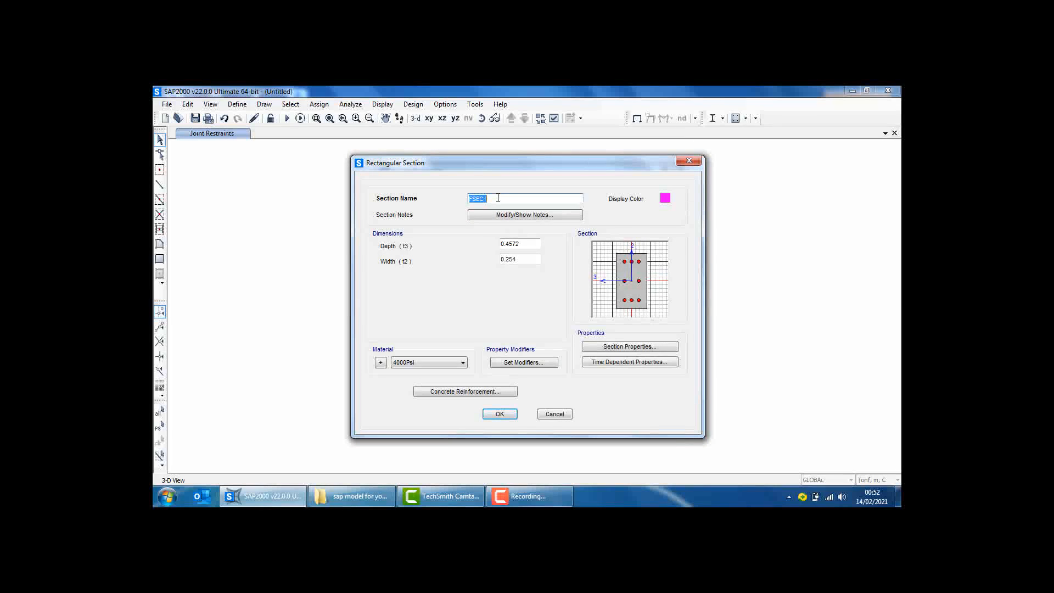
{"action": "type", "text": "B30x60"}
{"action": "key", "text": "Tab"}
{"action": "type", "text": "0.6"}
{"action": "key", "text": "Tab"}
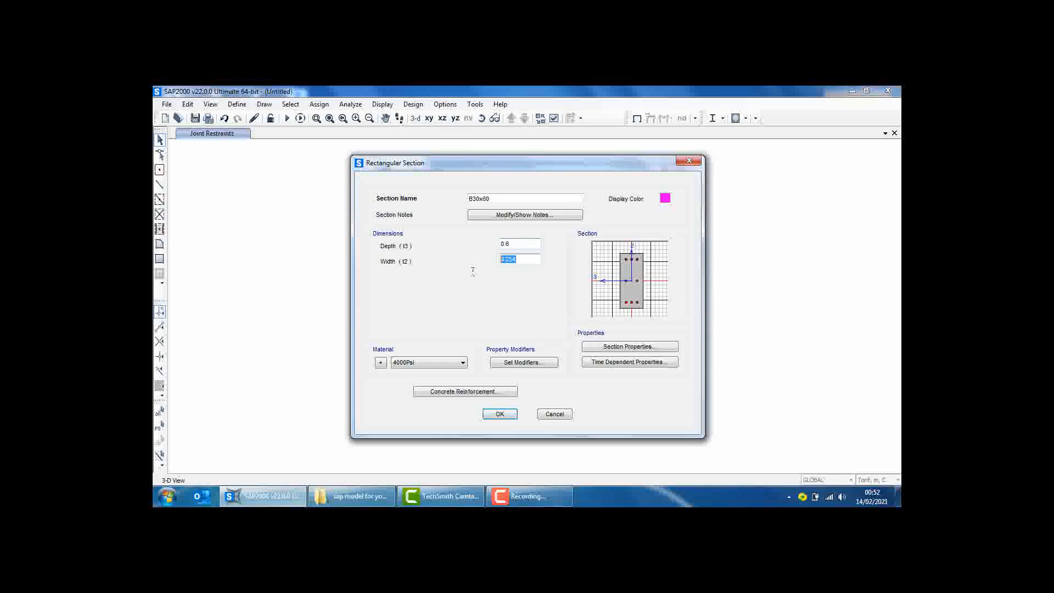
{"action": "type", "text": "0.3"}
Set the section's concrete reinforcement to beam design (M3 only) with 0.025 m top and bottom cover to the longitudinal rebar center
{"action": "left_click", "coordinate": [493, 393]}
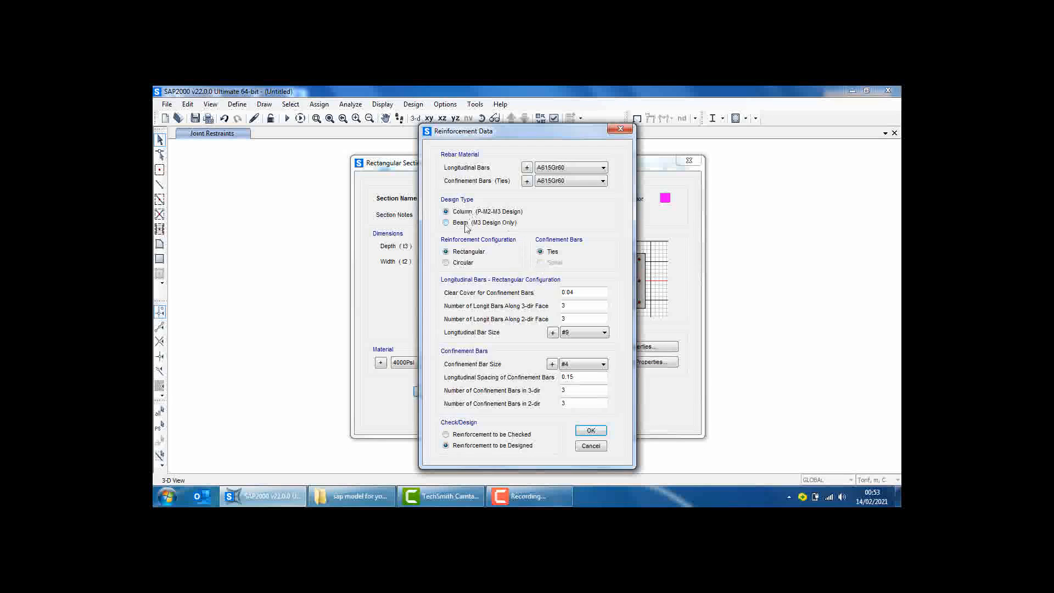
{"action": "double_click", "coordinate": [581, 252]}
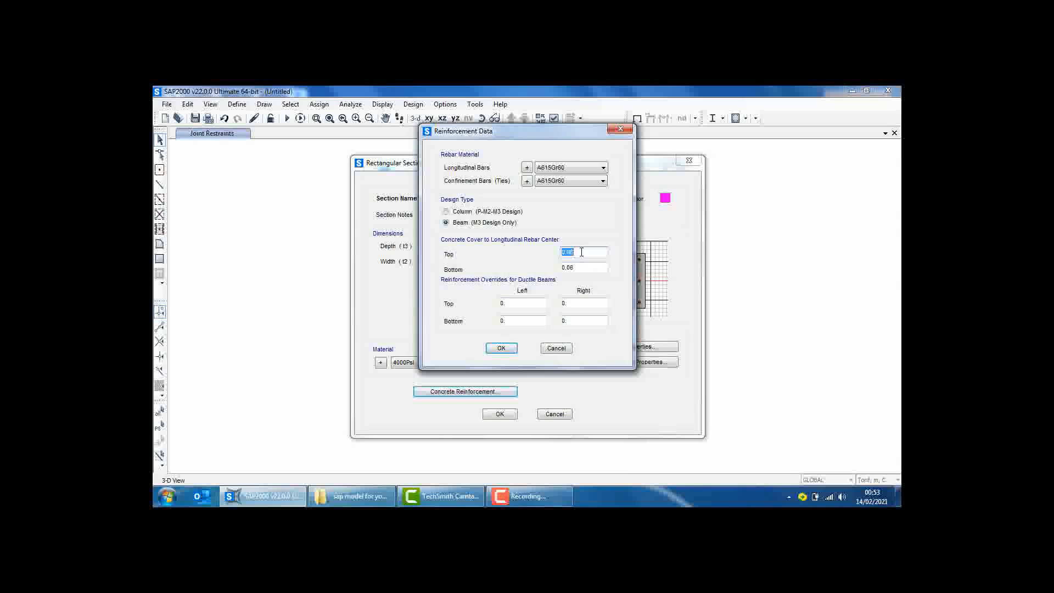
{"action": "type", "text": "0.025"}
{"action": "double_click", "coordinate": [583, 267]}
{"action": "type", "text": "0.025"}
{"action": "left_click", "coordinate": [501, 348]}
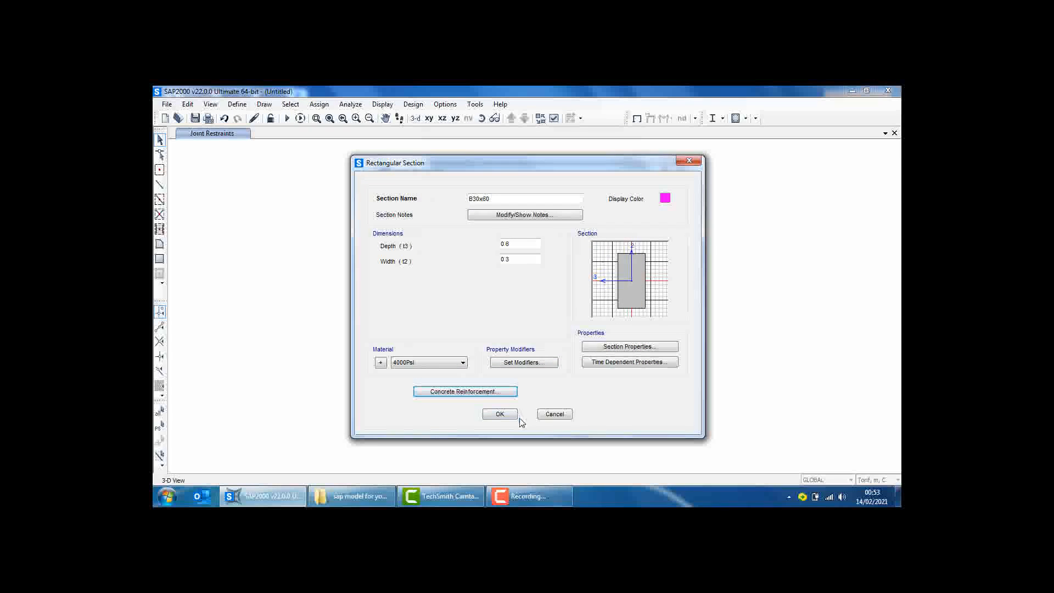
Assign the FCU250 material to the B30x60 section and save it in the frame properties
{"action": "left_click", "coordinate": [443, 363]}
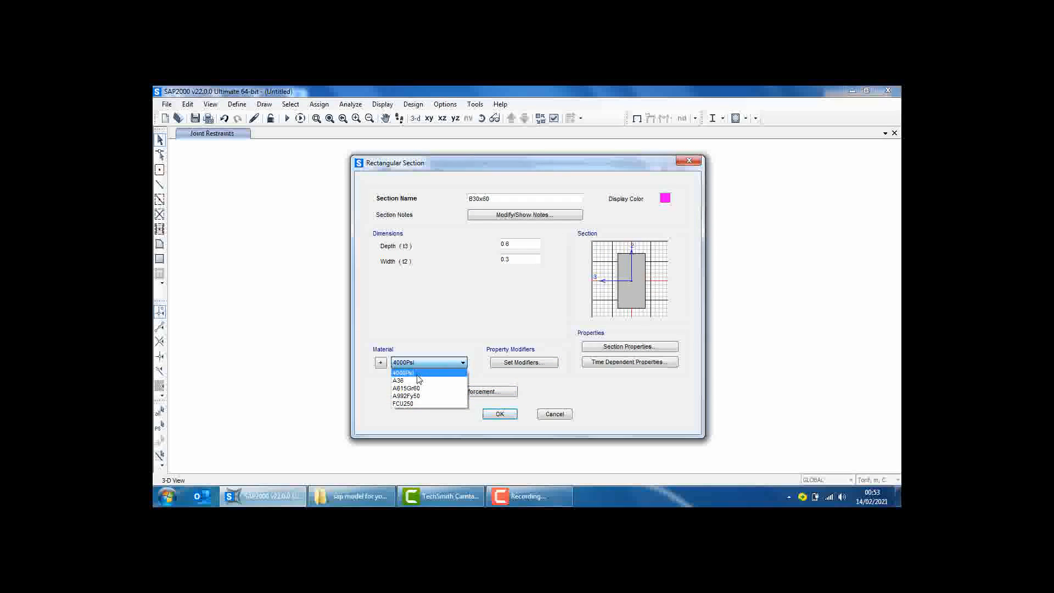
{"action": "left_click", "coordinate": [413, 404]}
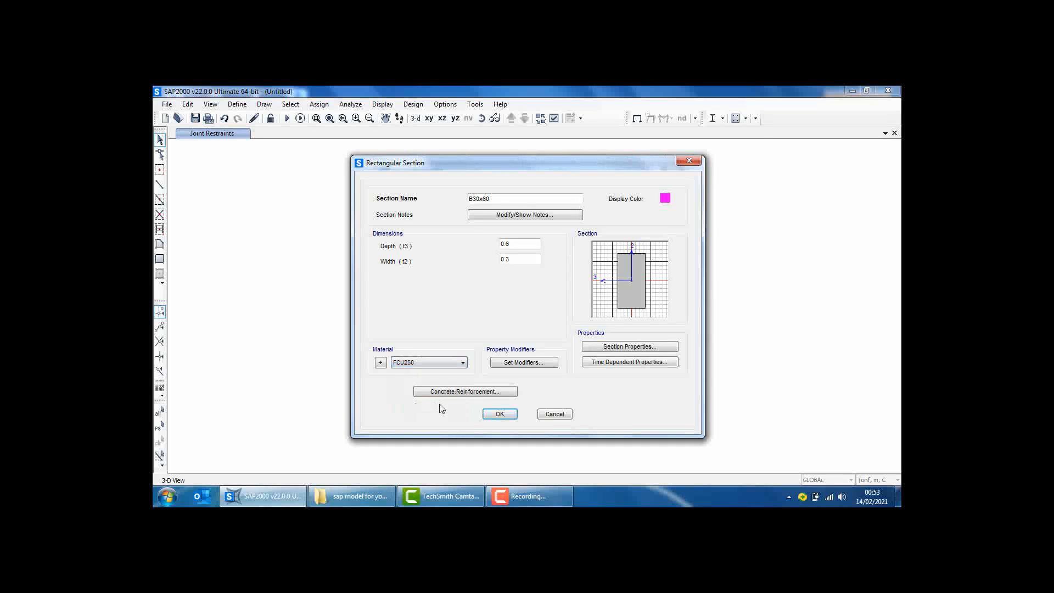
{"action": "left_click", "coordinate": [499, 413]}
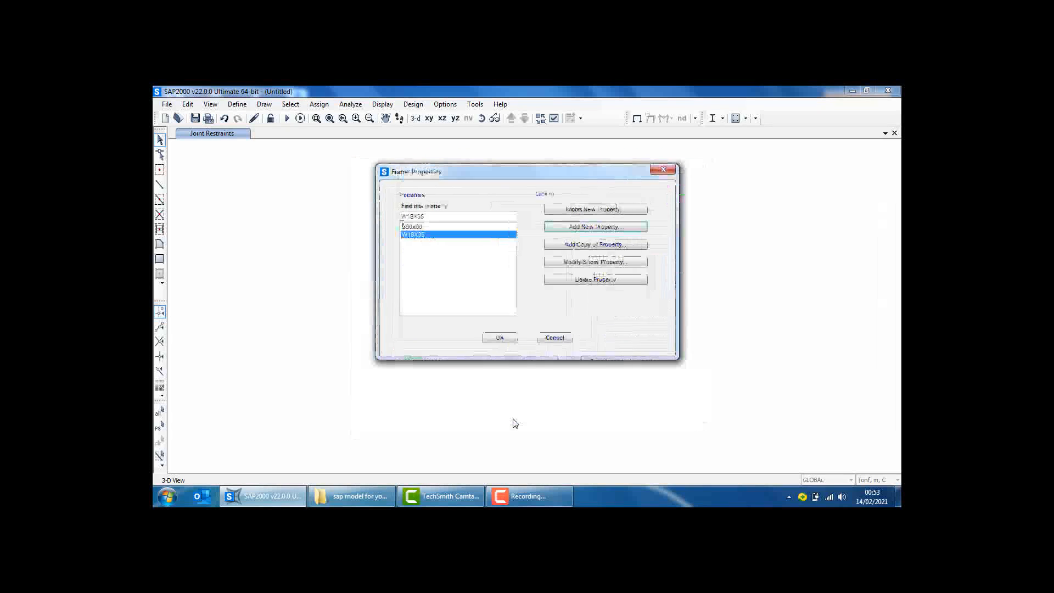
{"action": "left_click", "coordinate": [507, 338]}
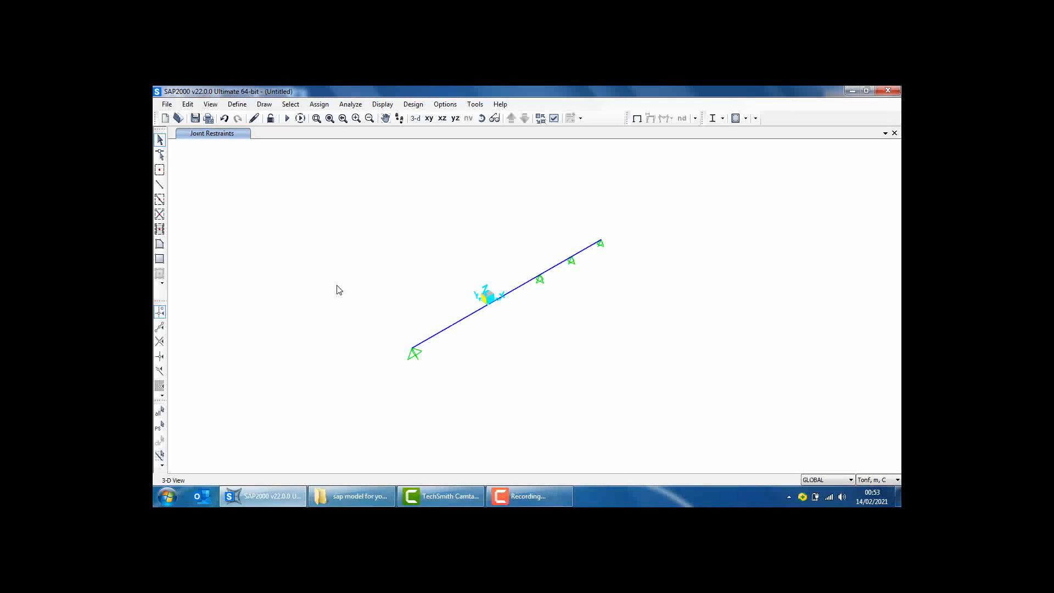
Start importing a steel I/Wide Flange frame section from the Euro.pro property file
{"action": "left_click", "coordinate": [237, 104]}
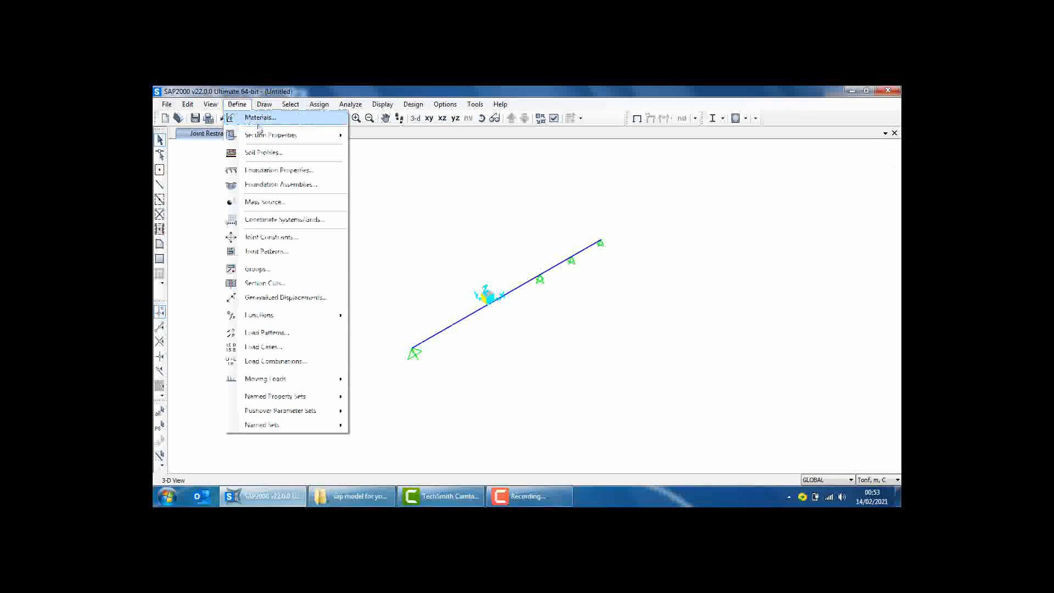
{"action": "mouse_move", "coordinate": [270, 134]}
{"action": "left_click", "coordinate": [384, 136]}
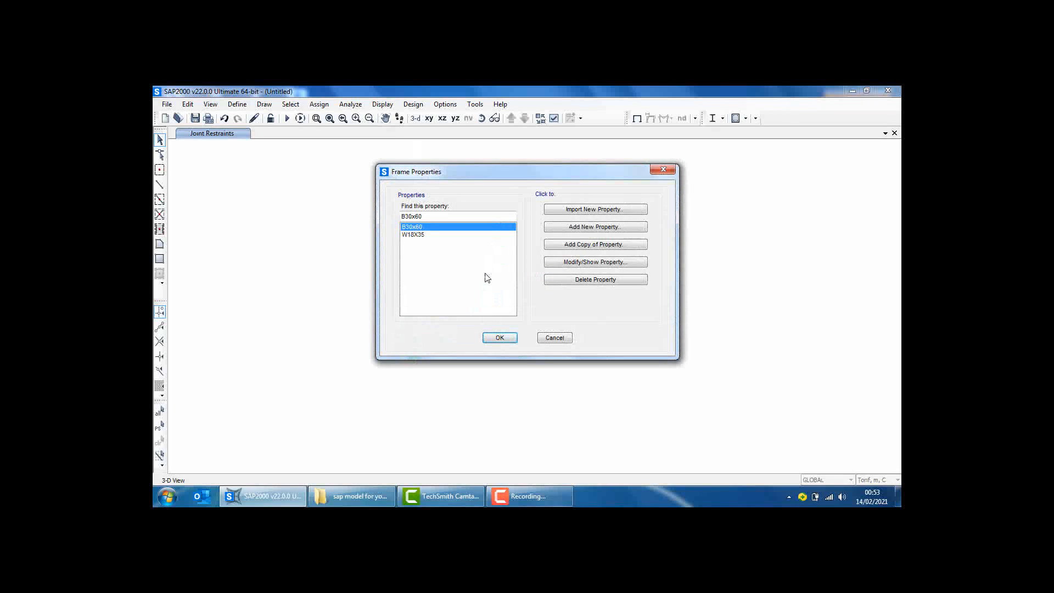
{"action": "left_click", "coordinate": [597, 211]}
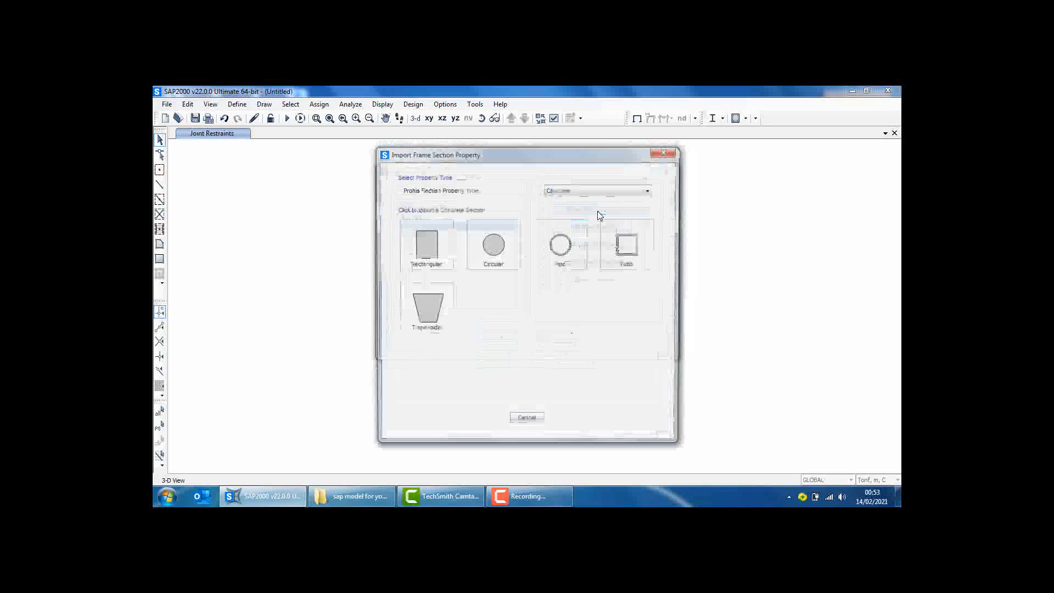
{"action": "left_click", "coordinate": [575, 189]}
{"action": "left_click", "coordinate": [570, 200]}
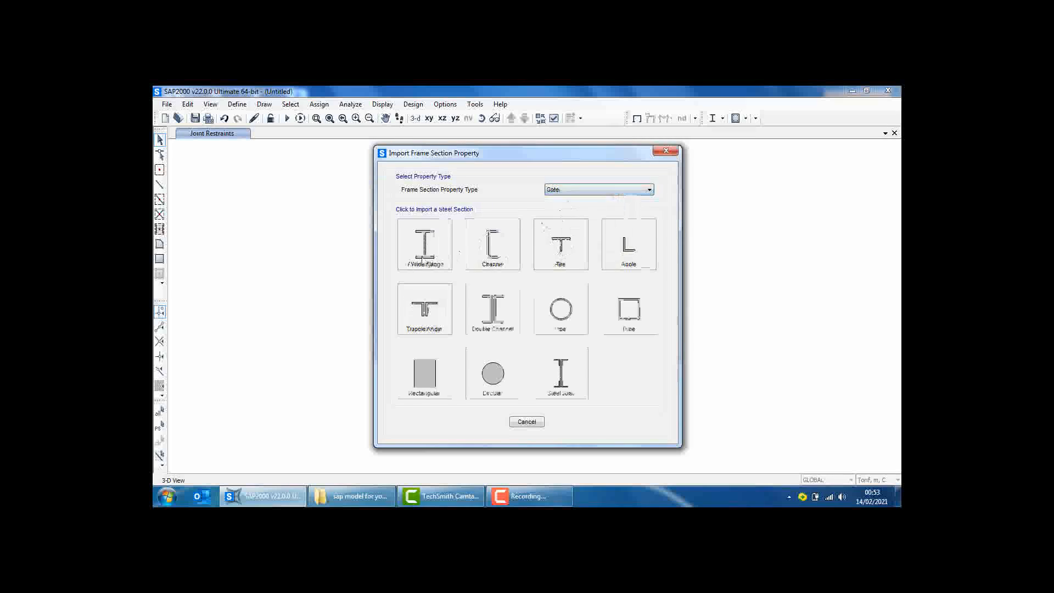
{"action": "left_click", "coordinate": [422, 256]}
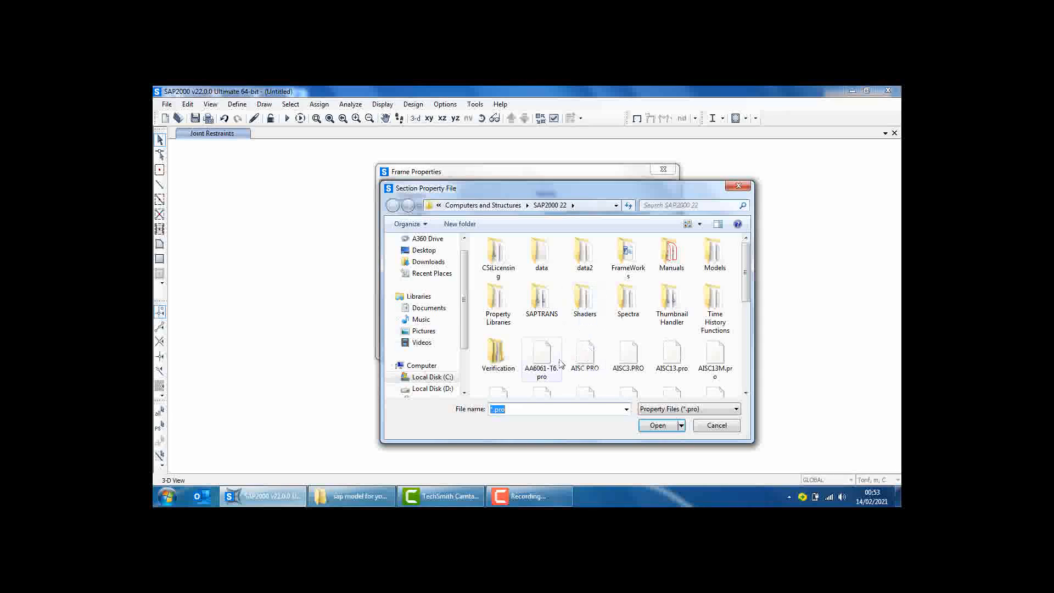
{"action": "left_click", "coordinate": [558, 362]}
{"action": "scroll", "coordinate": [540, 354], "scroll_direction": "down", "scroll_amount": 3}
{"action": "left_click", "coordinate": [516, 339]}
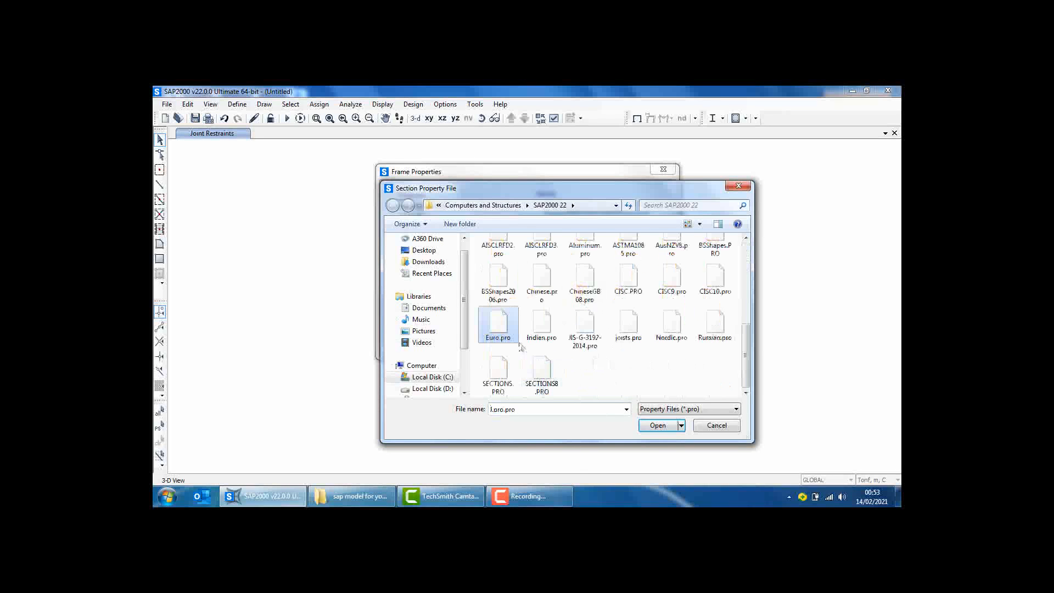
{"action": "left_click", "coordinate": [657, 425]}
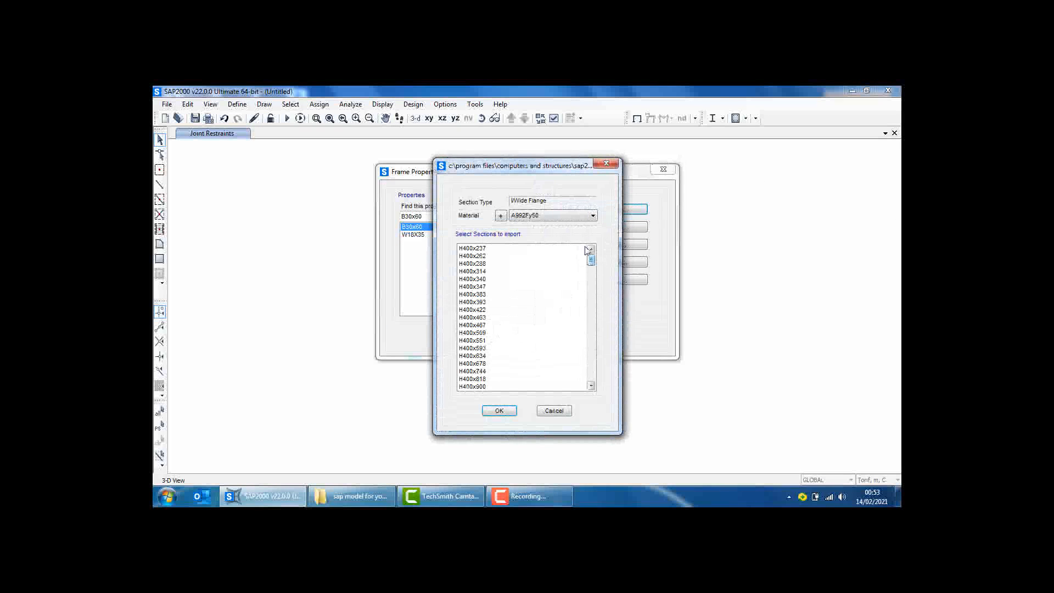
Import the IPE360 section with material A36 and accept its section data
{"action": "left_click", "coordinate": [576, 218]}
{"action": "left_click", "coordinate": [573, 236]}
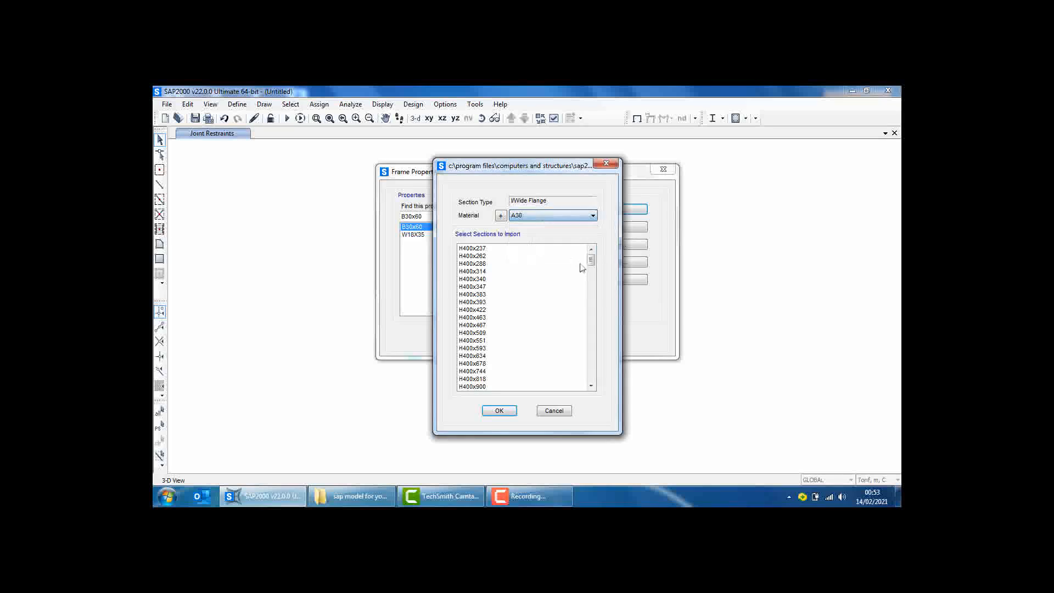
{"action": "left_click_drag", "start_coordinate": [591, 264], "coordinate": [574, 360]}
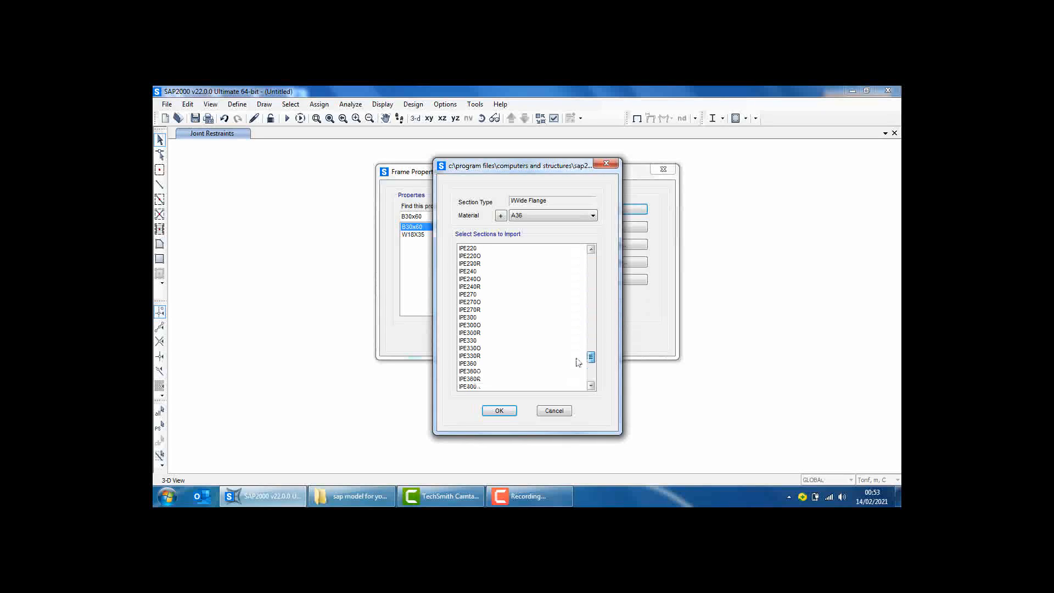
{"action": "left_click", "coordinate": [469, 364]}
{"action": "left_click", "coordinate": [499, 411]}
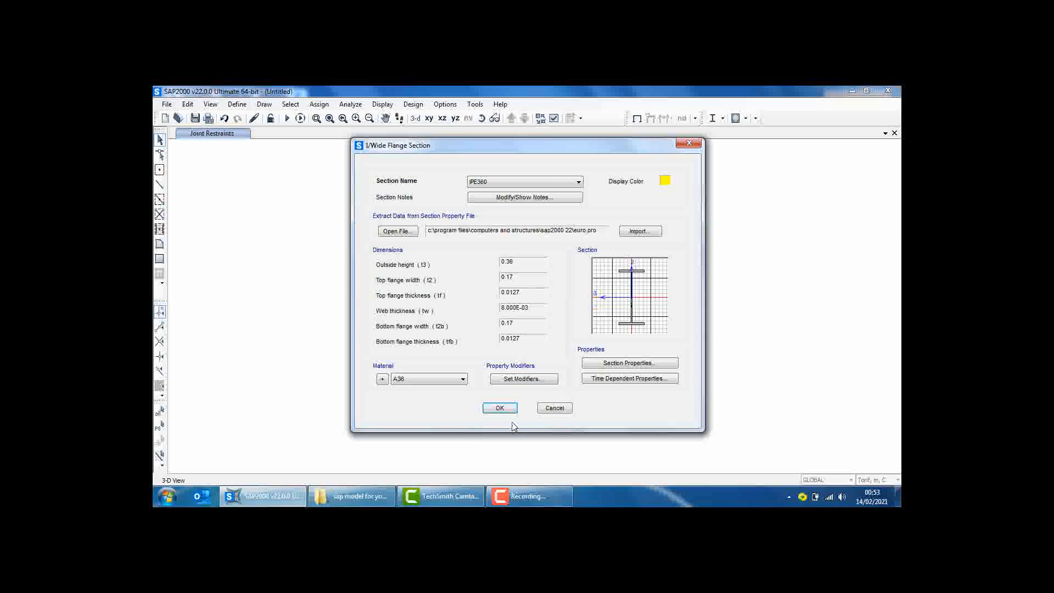
{"action": "left_click", "coordinate": [499, 407]}
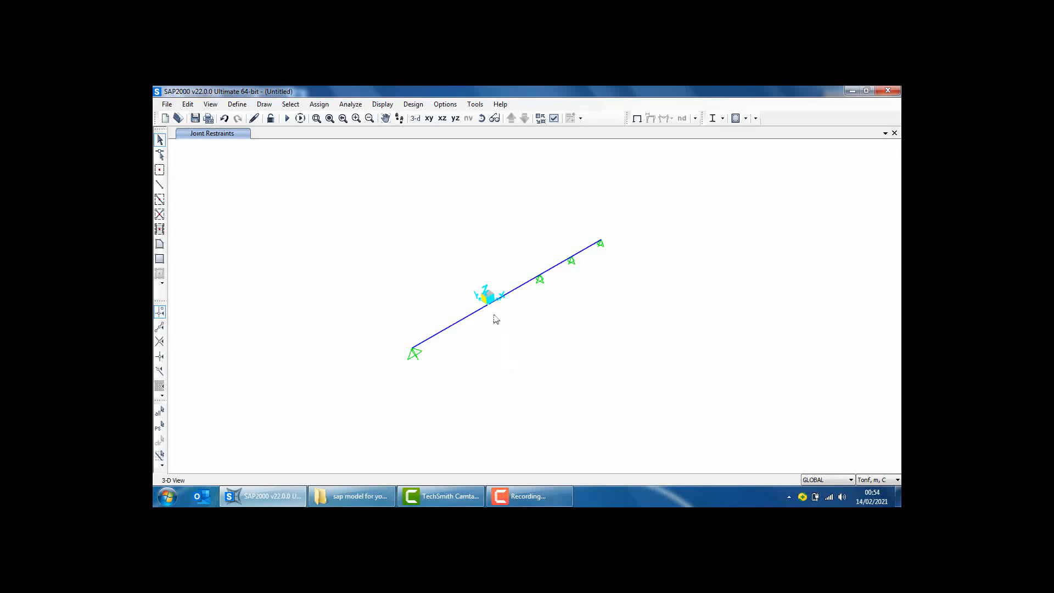
Add a load pattern named Live with type Live to the load pattern definitions
{"action": "left_click", "coordinate": [237, 104]}
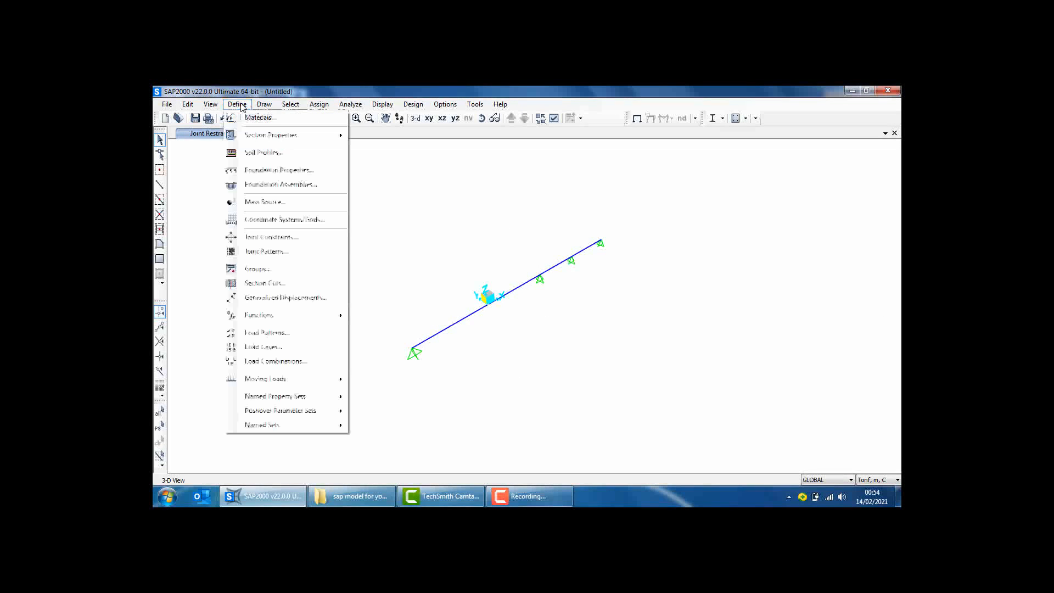
{"action": "left_click", "coordinate": [261, 332]}
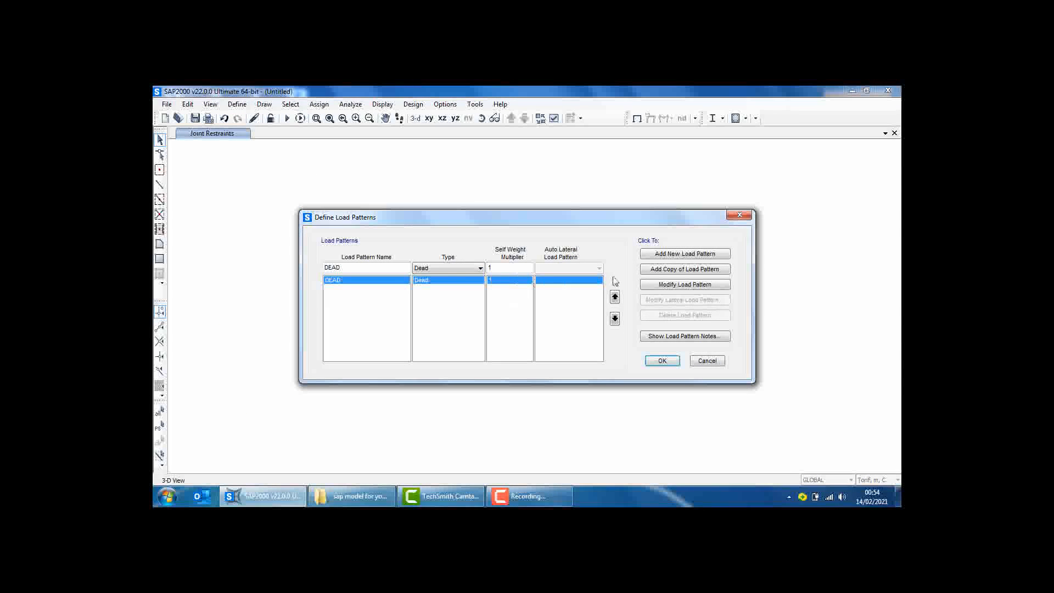
{"action": "left_click_drag", "start_coordinate": [401, 269], "coordinate": [297, 269]}
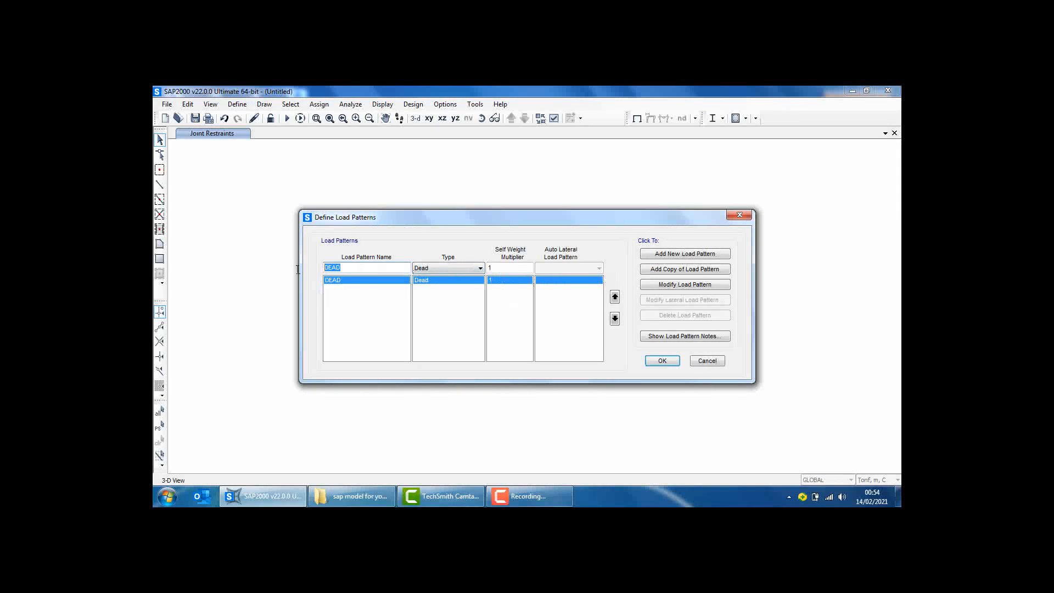
{"action": "type", "text": "Live"}
{"action": "left_click", "coordinate": [480, 268]}
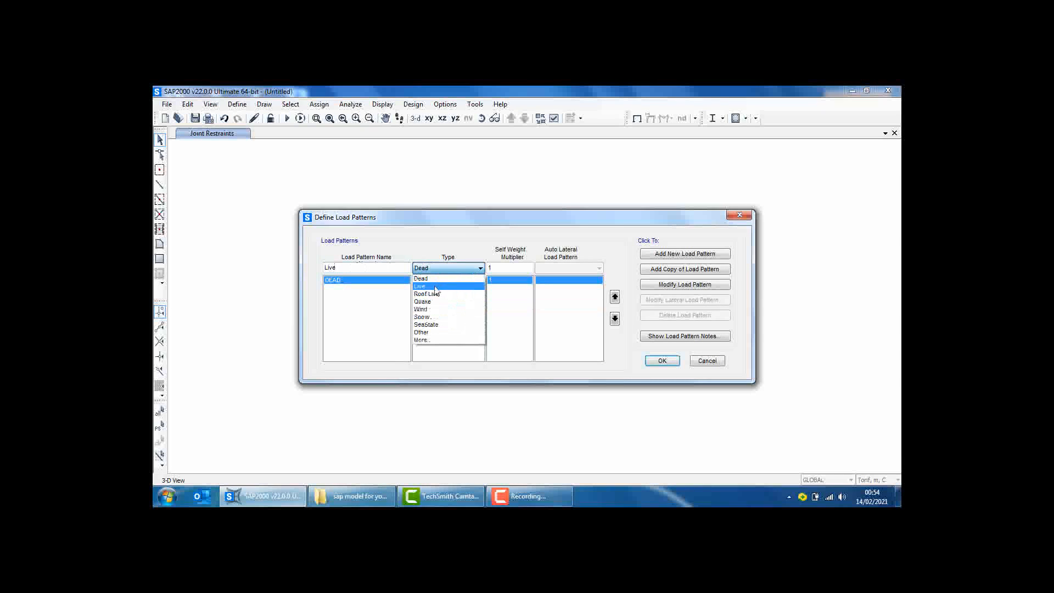
{"action": "left_click", "coordinate": [434, 289]}
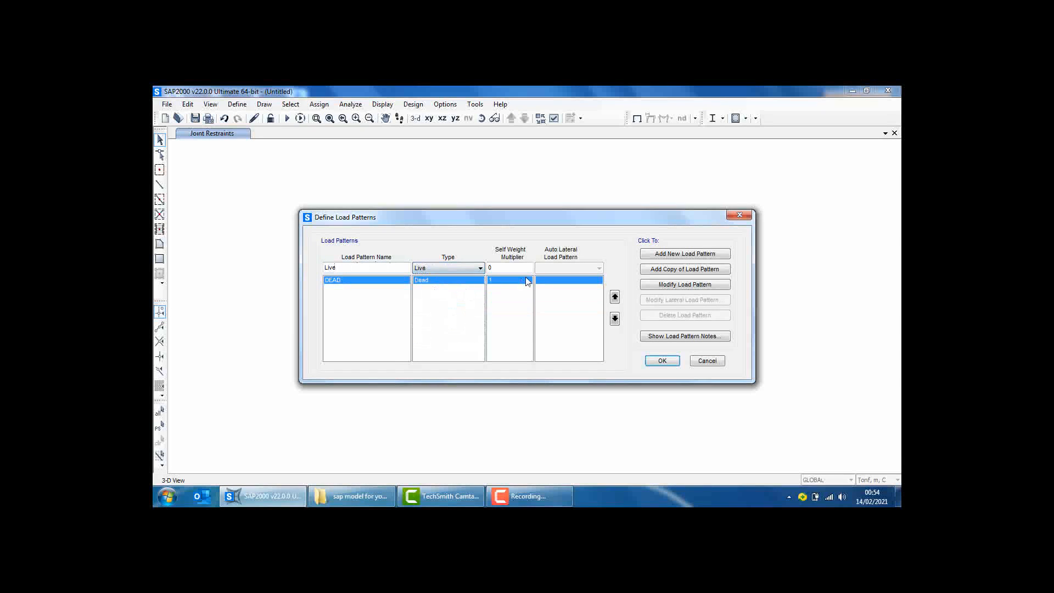
{"action": "left_click", "coordinate": [690, 258]}
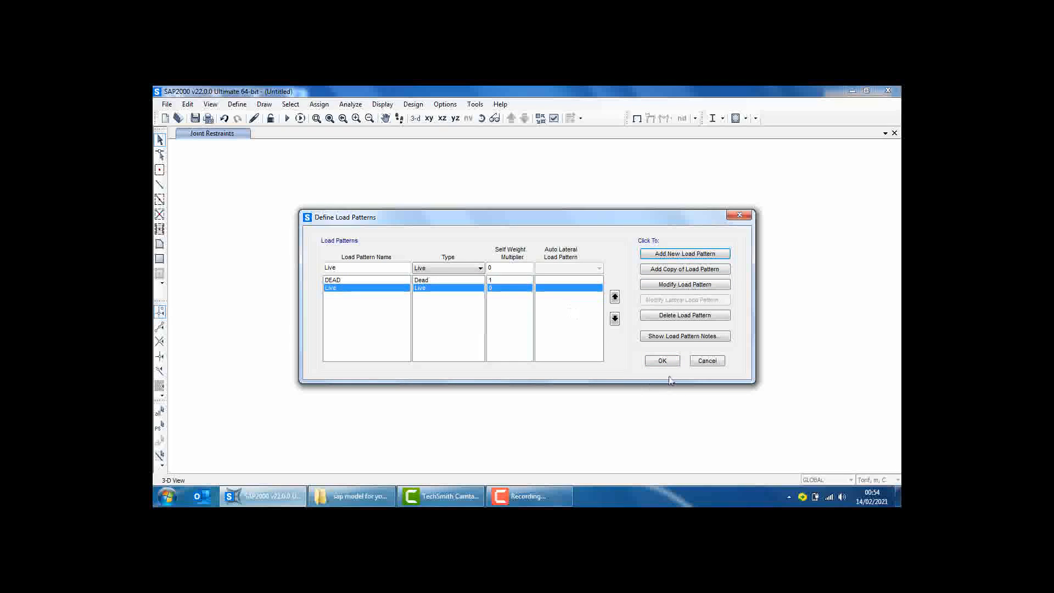
{"action": "left_click", "coordinate": [662, 360]}
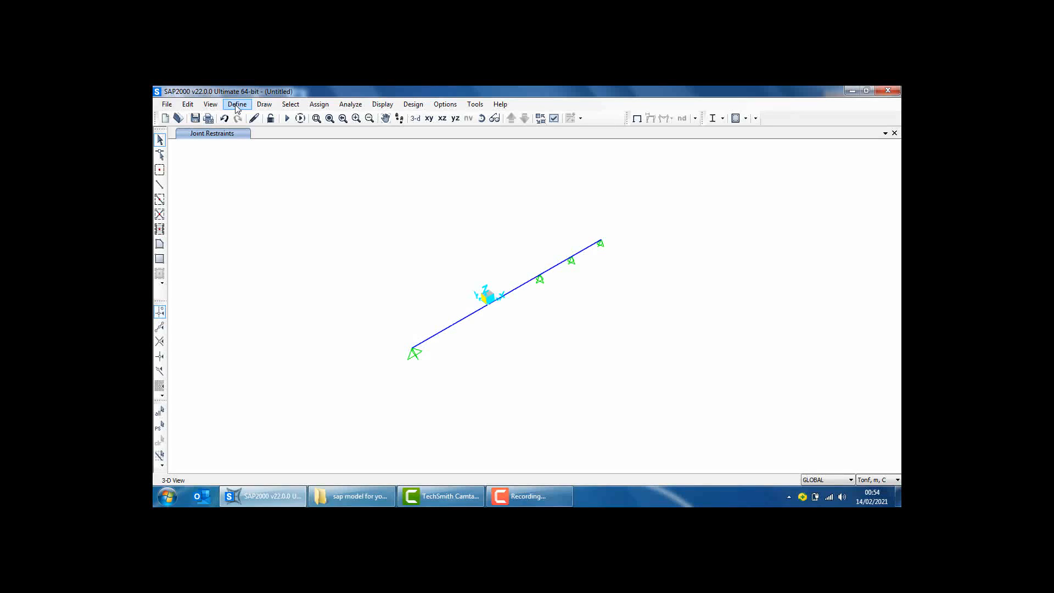
Create a Linear Add load combination named Ultimate and add the DEAD load case with a scale factor of 1.2
{"action": "left_click", "coordinate": [237, 105]}
{"action": "left_click", "coordinate": [278, 361]}
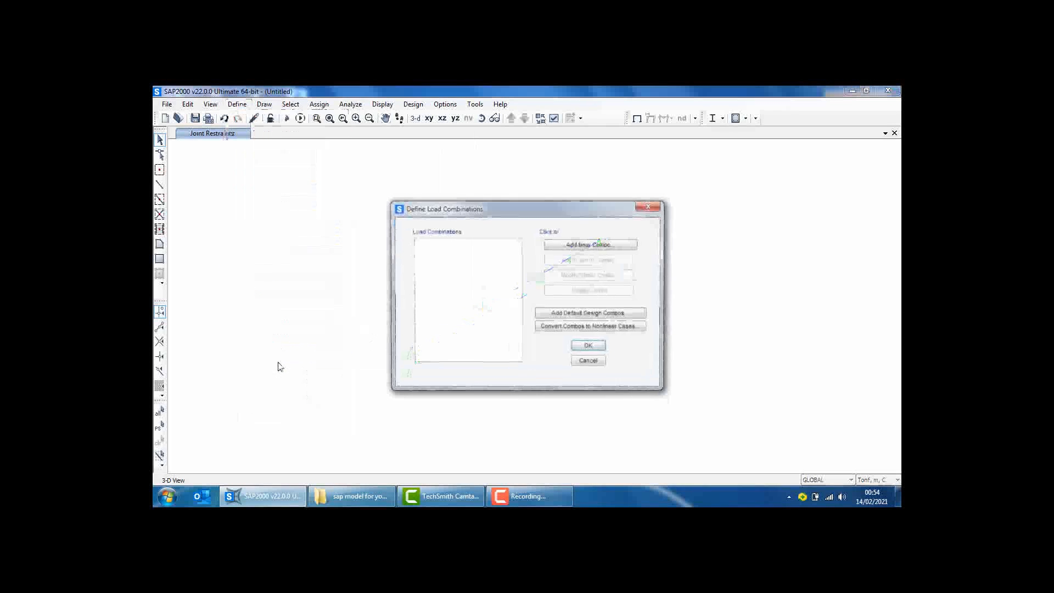
{"action": "left_click", "coordinate": [597, 245]}
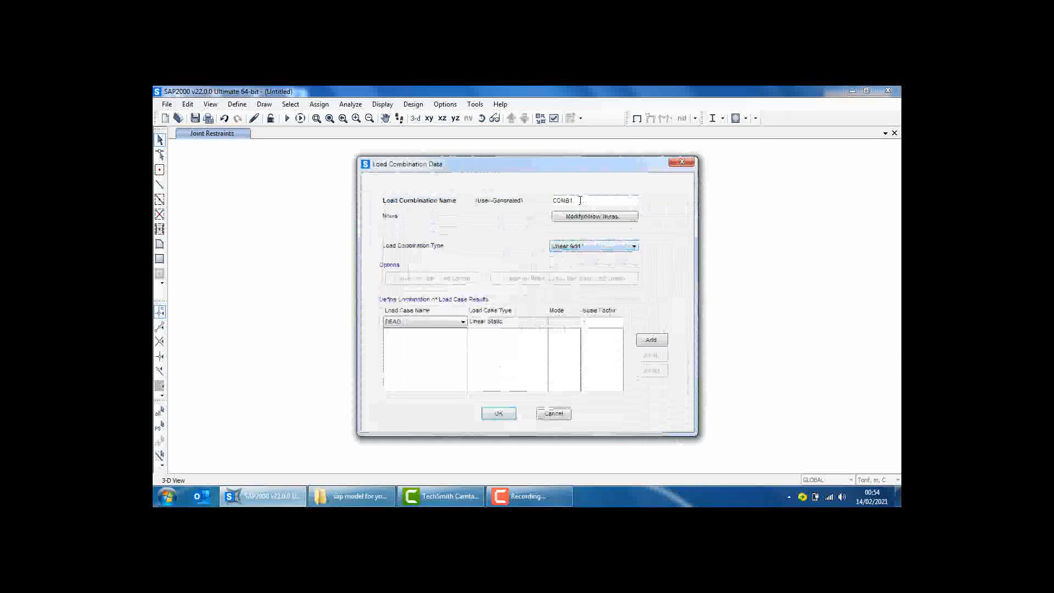
{"action": "type", "text": "Ultimate"}
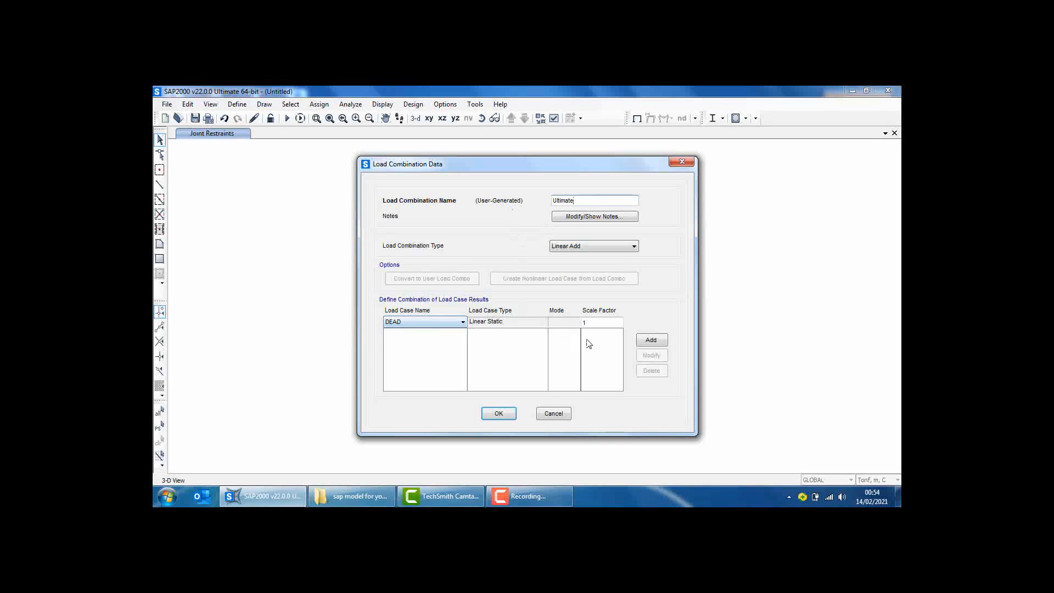
{"action": "left_click", "coordinate": [597, 321]}
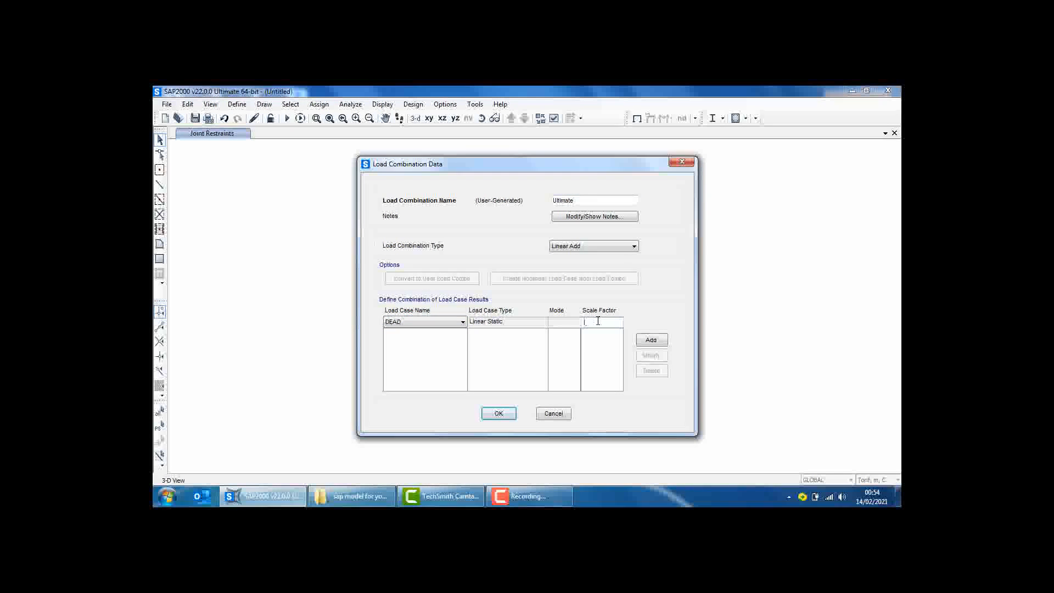
{"action": "left_click", "coordinate": [651, 340]}
Add the Live load case with its own scale factor to the Ultimate combination and save the combination
{"action": "left_click", "coordinate": [449, 325]}
{"action": "left_click", "coordinate": [406, 332]}
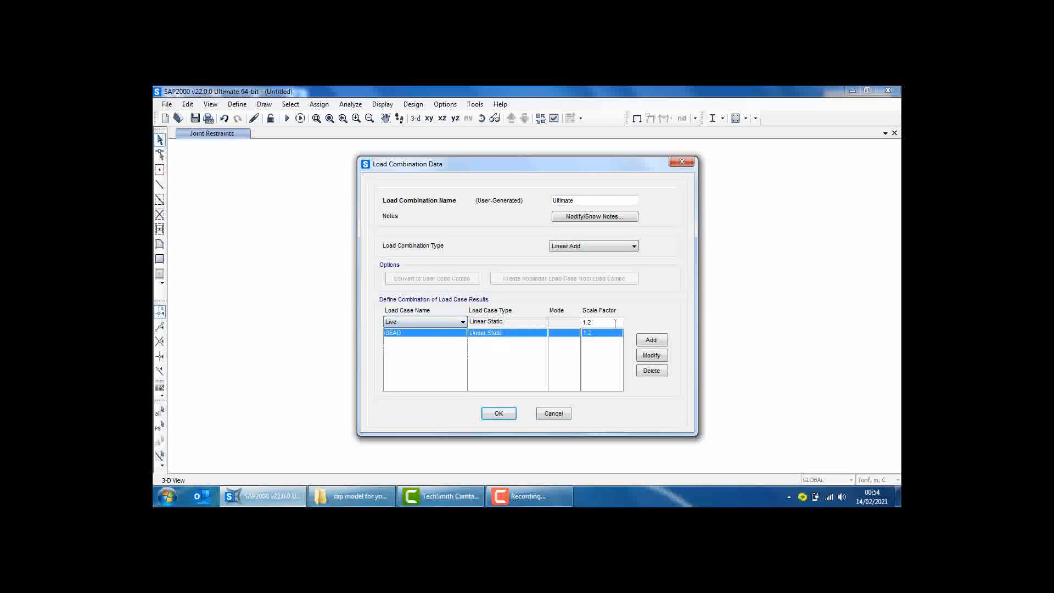
{"action": "left_click", "coordinate": [615, 322]}
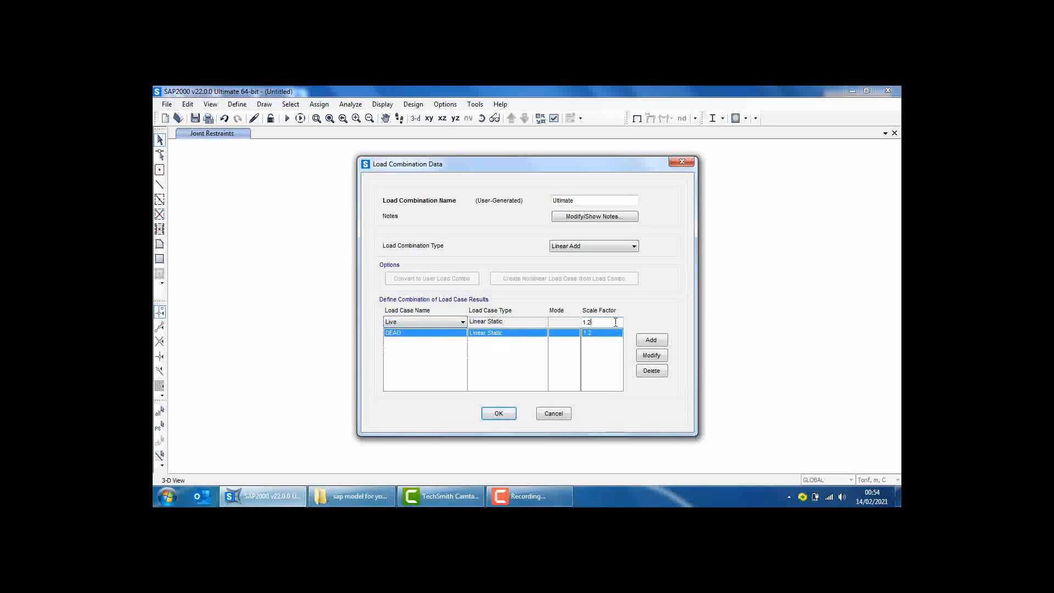
{"action": "left_click", "coordinate": [649, 341]}
{"action": "left_click", "coordinate": [497, 413]}
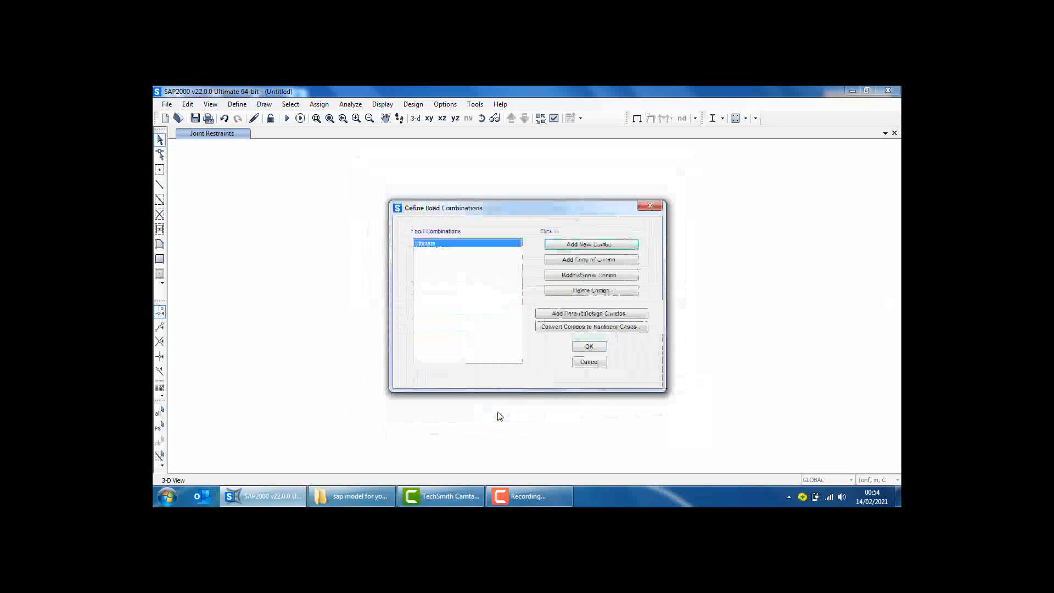
{"action": "left_click", "coordinate": [587, 350]}
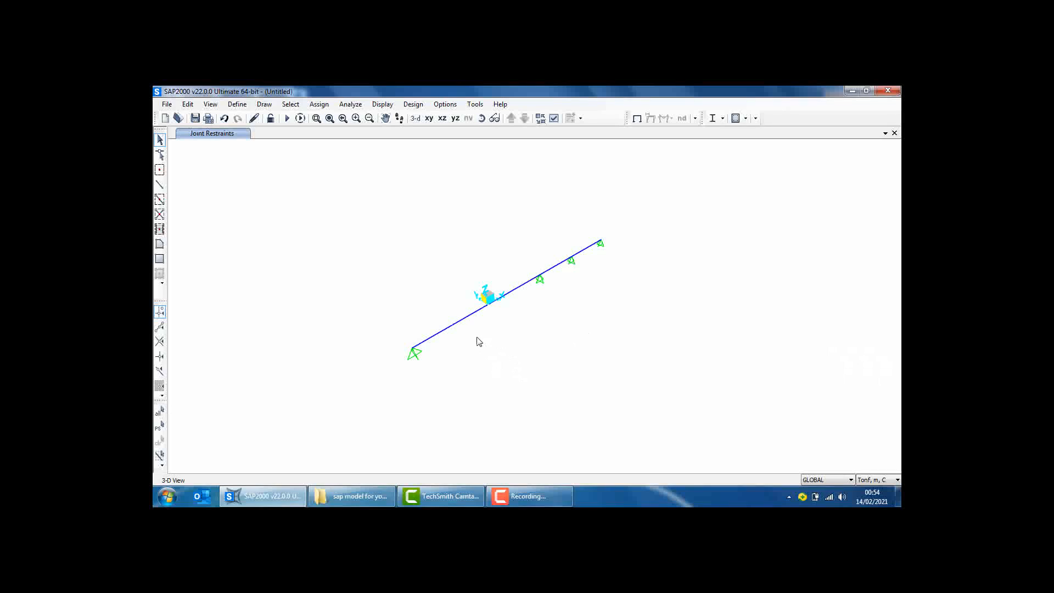
Assign the B30x60 frame section to all three beam segments
{"action": "left_click", "coordinate": [543, 273]}
{"action": "left_click", "coordinate": [556, 270]}
{"action": "left_click", "coordinate": [583, 249]}
{"action": "left_click", "coordinate": [319, 104]}
{"action": "mouse_move", "coordinate": [333, 132]}
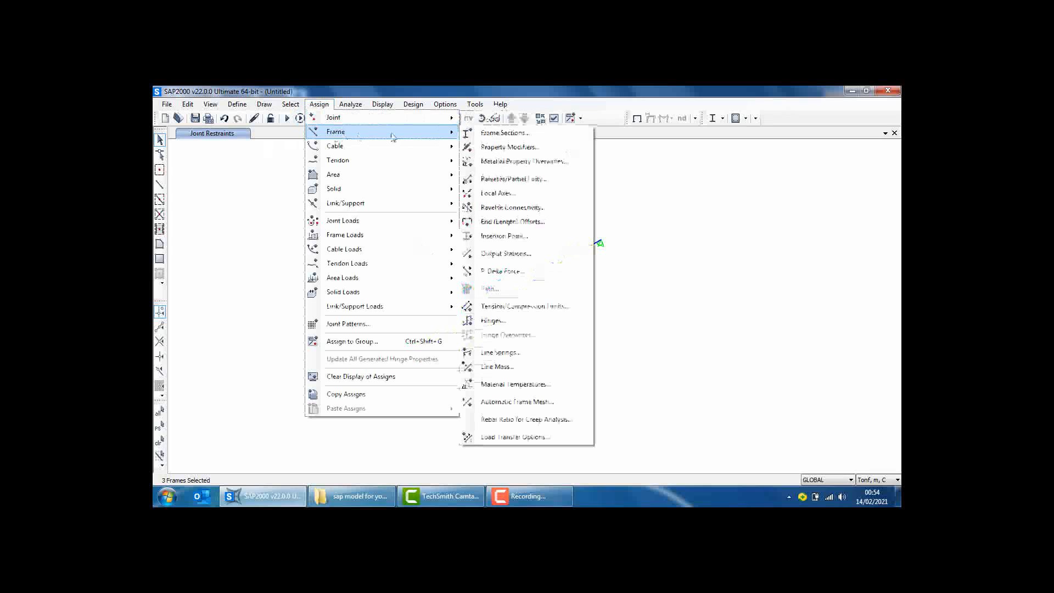
{"action": "left_click", "coordinate": [478, 132]}
{"action": "left_click", "coordinate": [468, 189]}
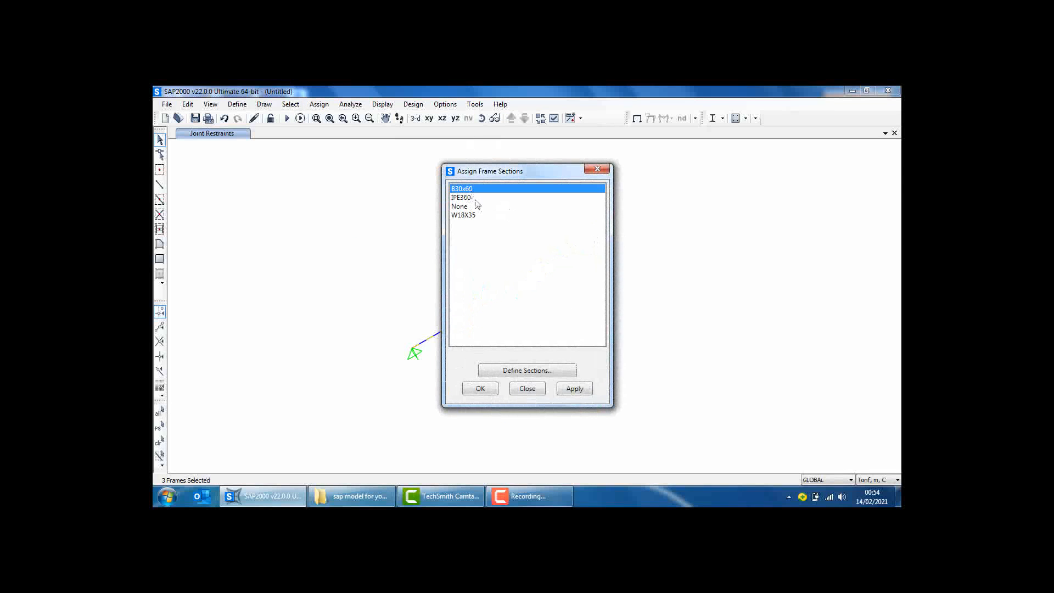
{"action": "left_click", "coordinate": [489, 391]}
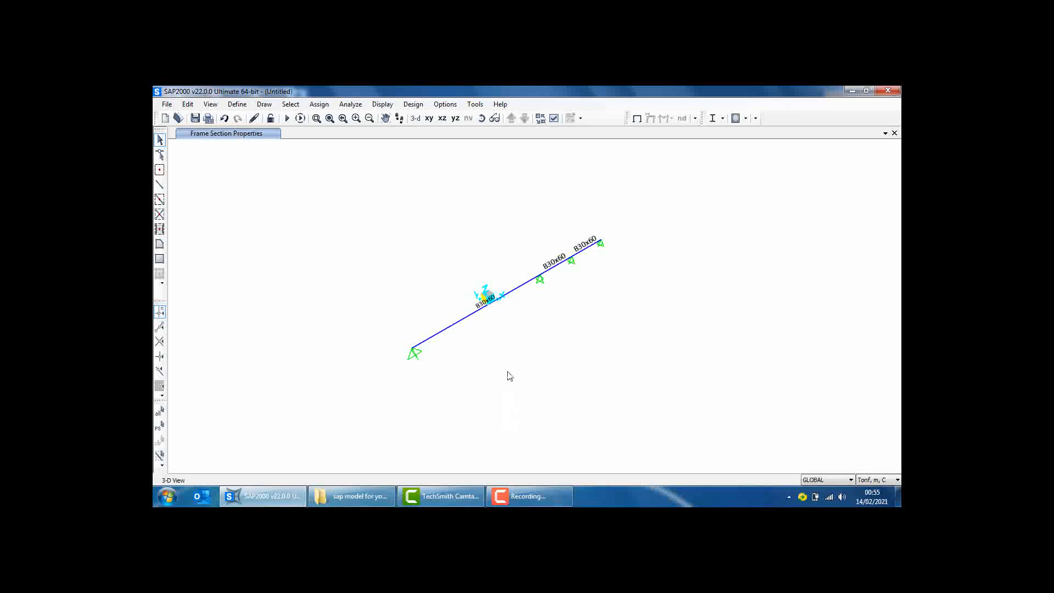
Assign a uniform distributed gravity load of 2 tonf/m in the DEAD pattern to all three beam segments
{"action": "left_click", "coordinate": [515, 289]}
{"action": "left_click", "coordinate": [555, 267]}
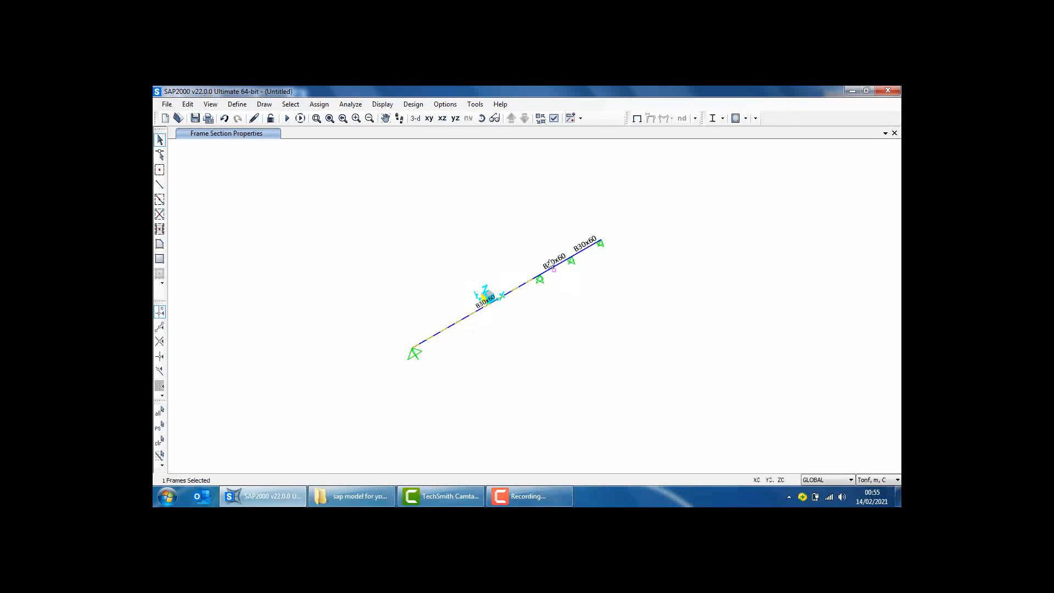
{"action": "left_click", "coordinate": [583, 250]}
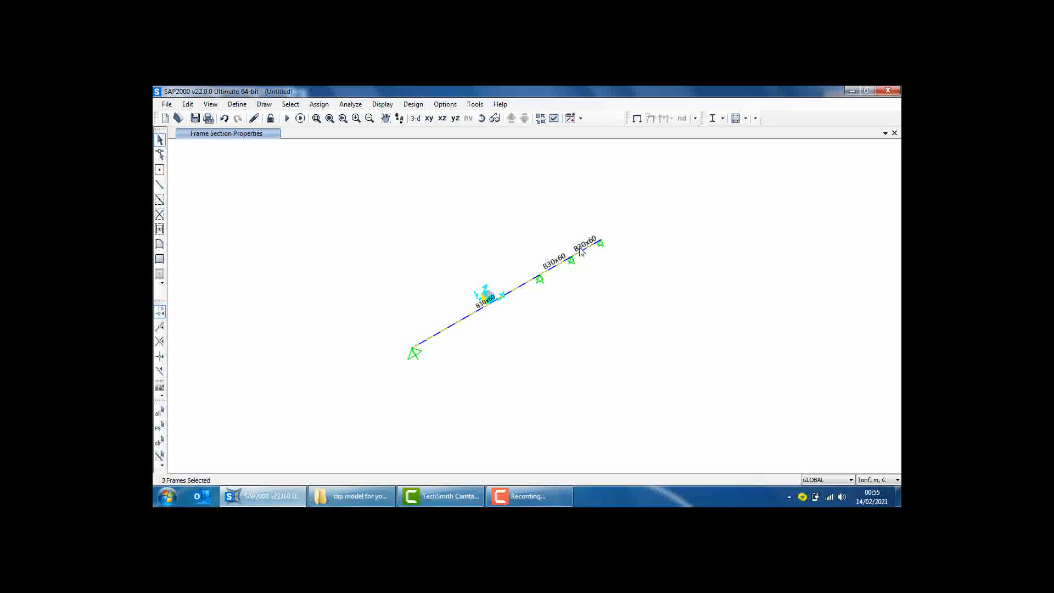
{"action": "left_click", "coordinate": [320, 104]}
{"action": "mouse_move", "coordinate": [354, 235]}
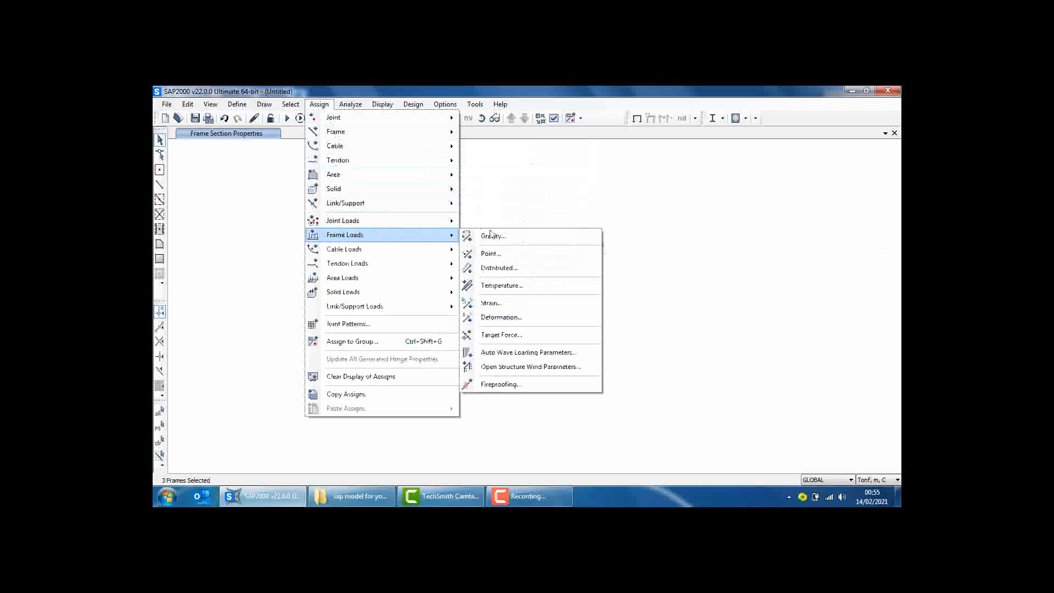
{"action": "left_click", "coordinate": [498, 267]}
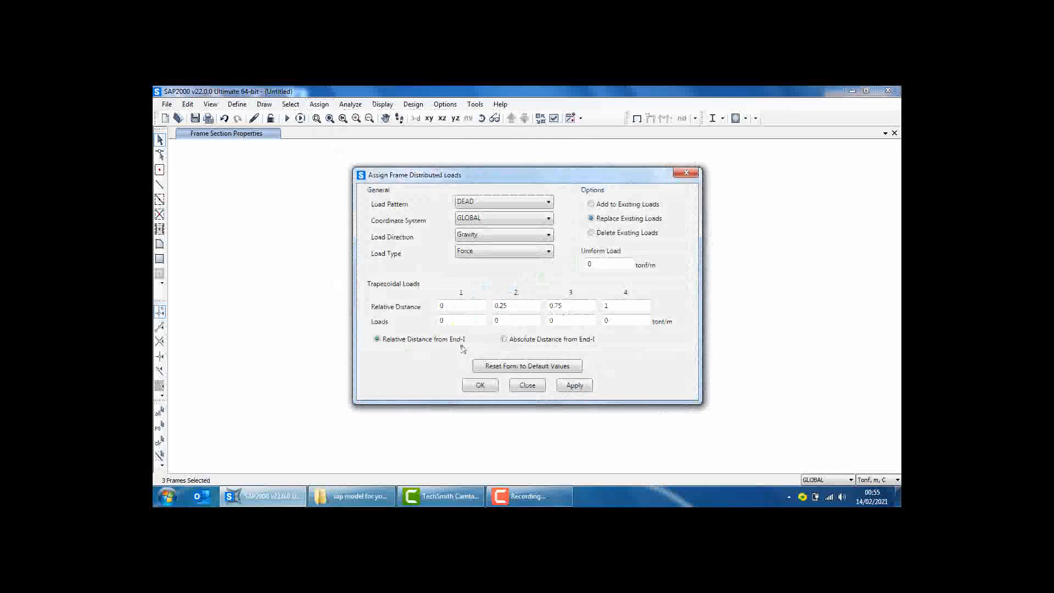
{"action": "left_click_drag", "start_coordinate": [611, 263], "coordinate": [561, 265]}
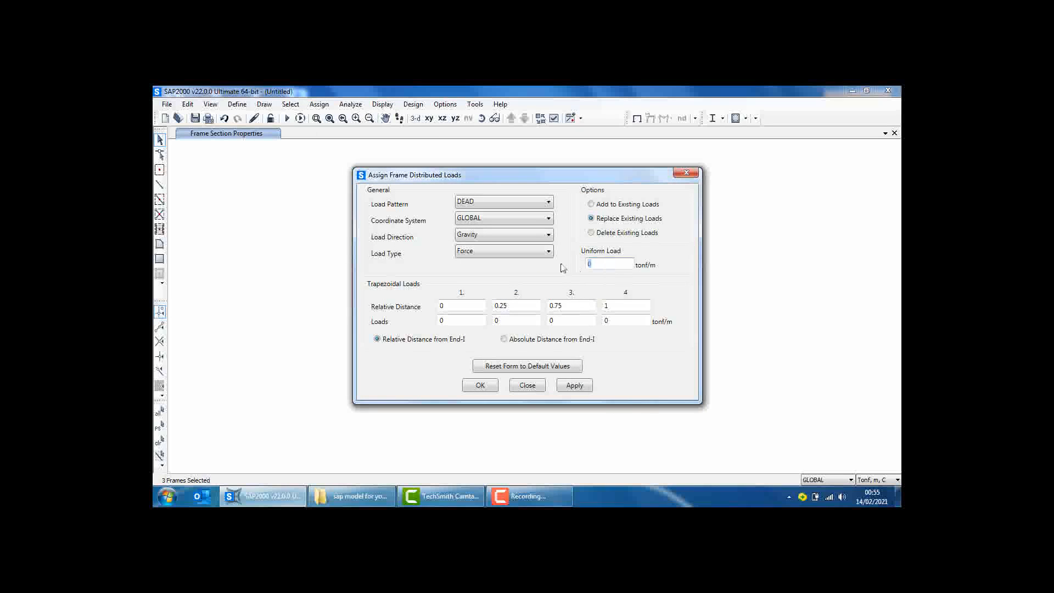
{"action": "type", "text": "2"}
{"action": "left_click", "coordinate": [482, 386]}
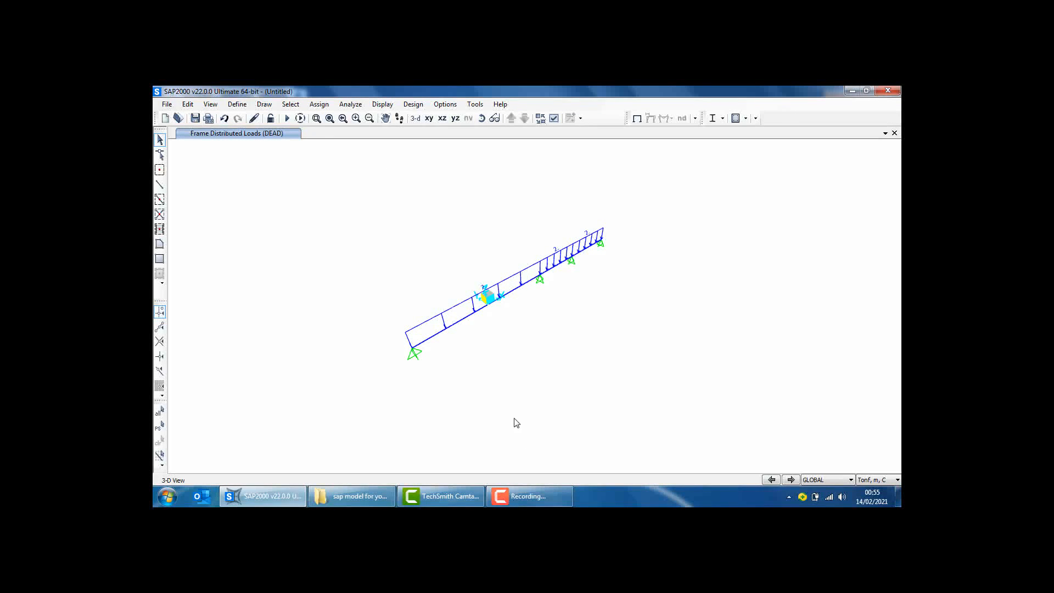
Start the analysis of all load cases and set the model's save location to the "sap model for youtube" folder
{"action": "left_click", "coordinate": [287, 118]}
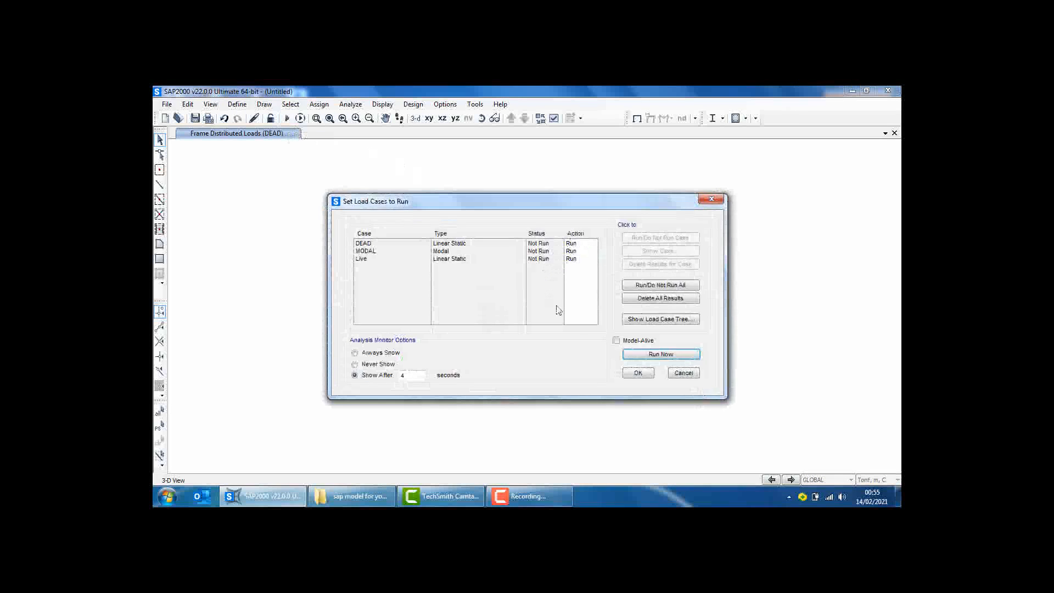
{"action": "left_click", "coordinate": [660, 354]}
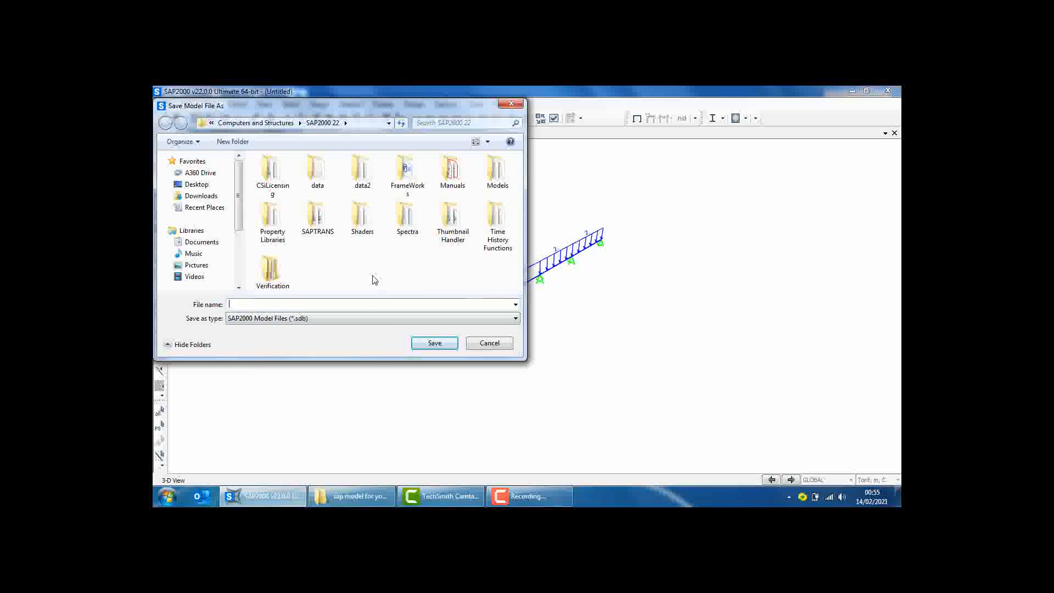
{"action": "left_click", "coordinate": [354, 496]}
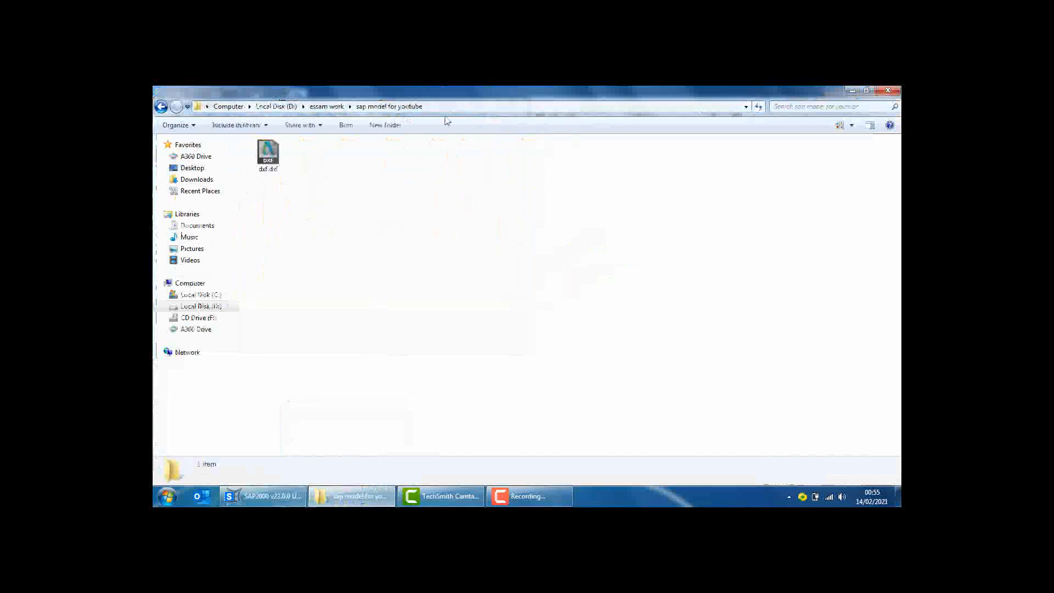
{"action": "left_click", "coordinate": [446, 108]}
{"action": "key", "text": "ctrl+c"}
{"action": "left_click", "coordinate": [281, 500]}
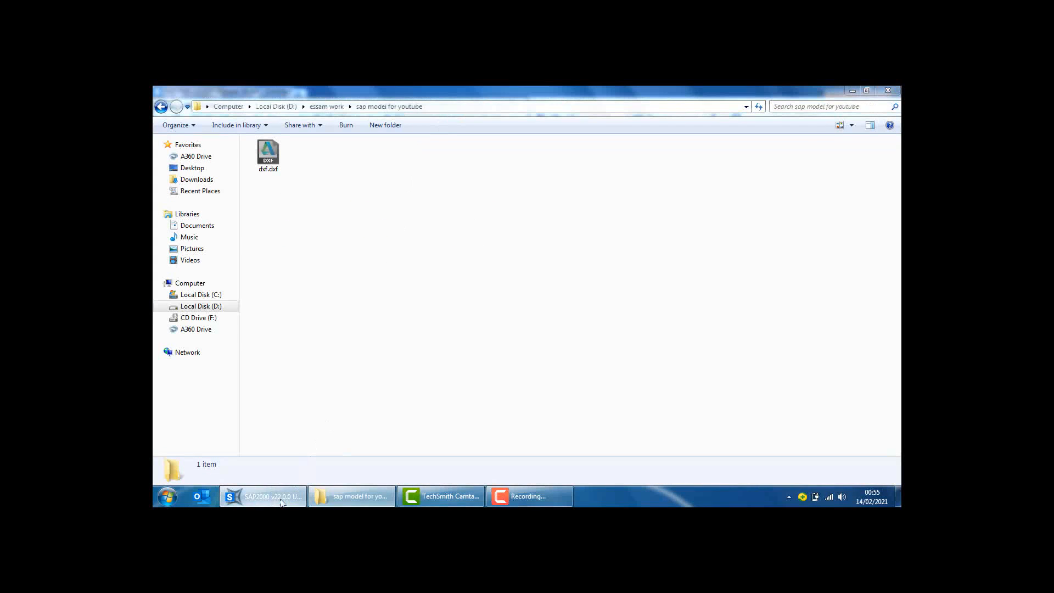
{"action": "left_click", "coordinate": [358, 123]}
{"action": "key", "text": "ctrl+v"}
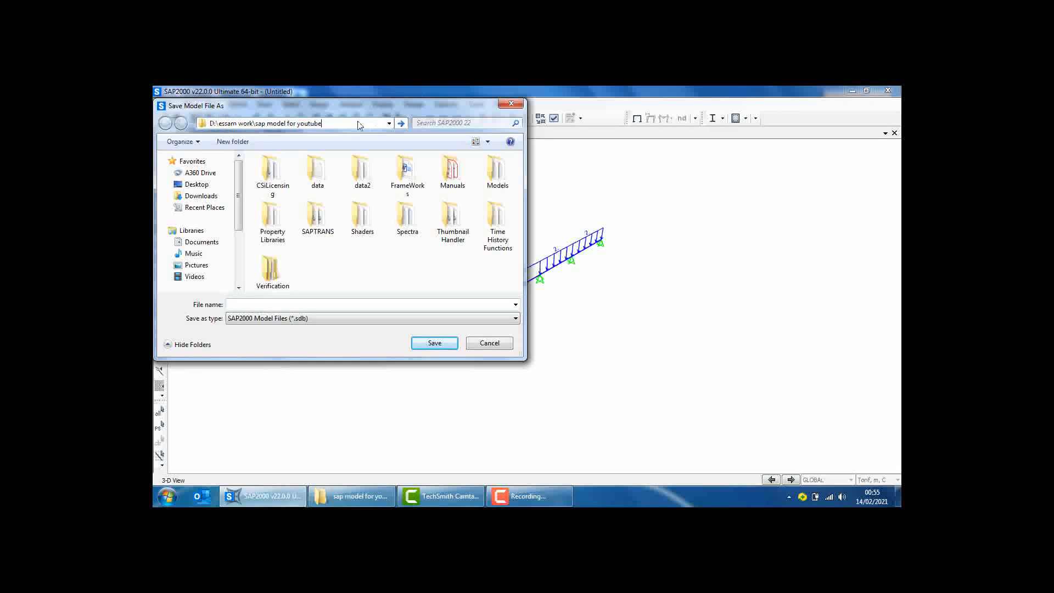
{"action": "key", "text": "Return"}
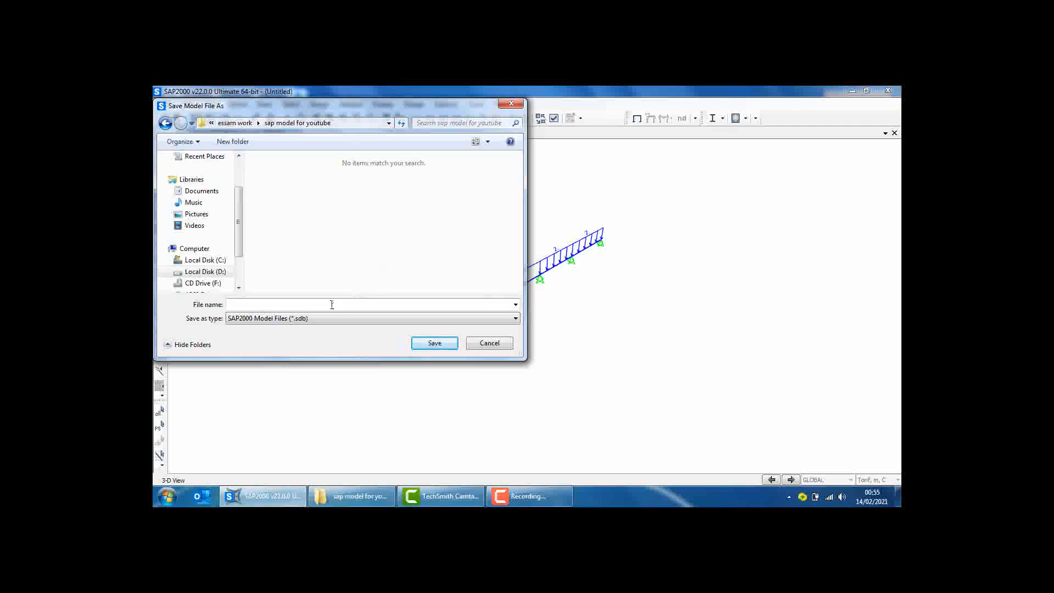
Save the model as sap so the analysis runs, and review and close the analysis messages
{"action": "left_click", "coordinate": [331, 304]}
{"action": "left_click", "coordinate": [415, 344]}
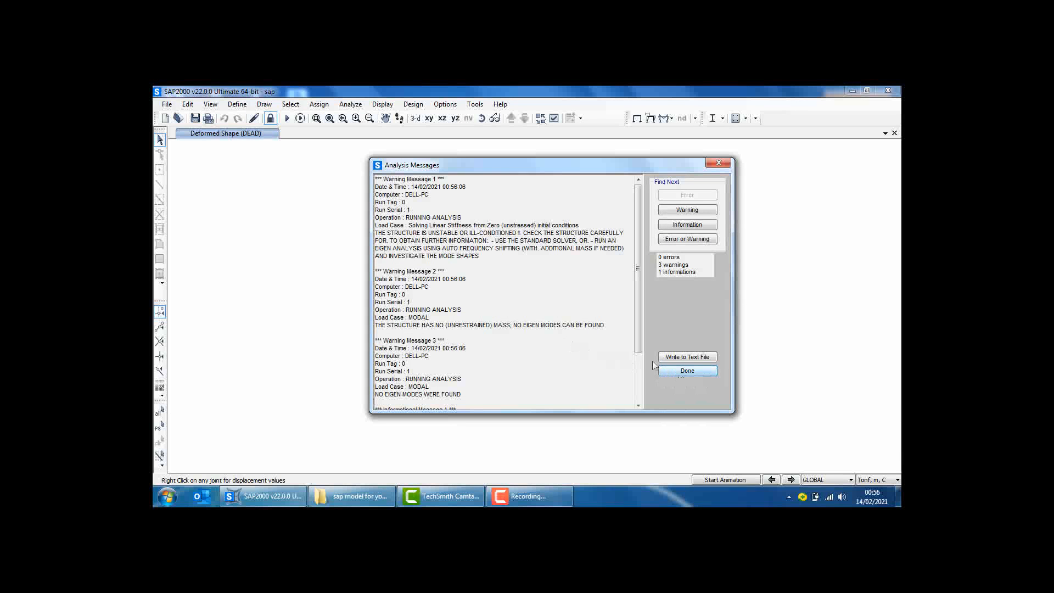
{"action": "scroll", "coordinate": [652, 365], "scroll_direction": "down", "scroll_amount": 3}
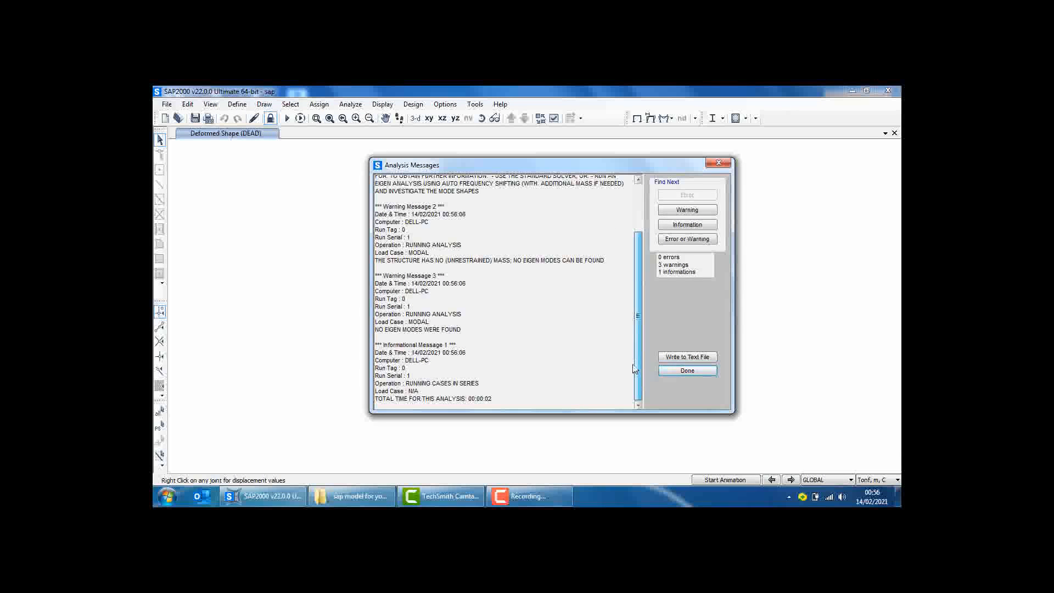
{"action": "left_click", "coordinate": [685, 371]}
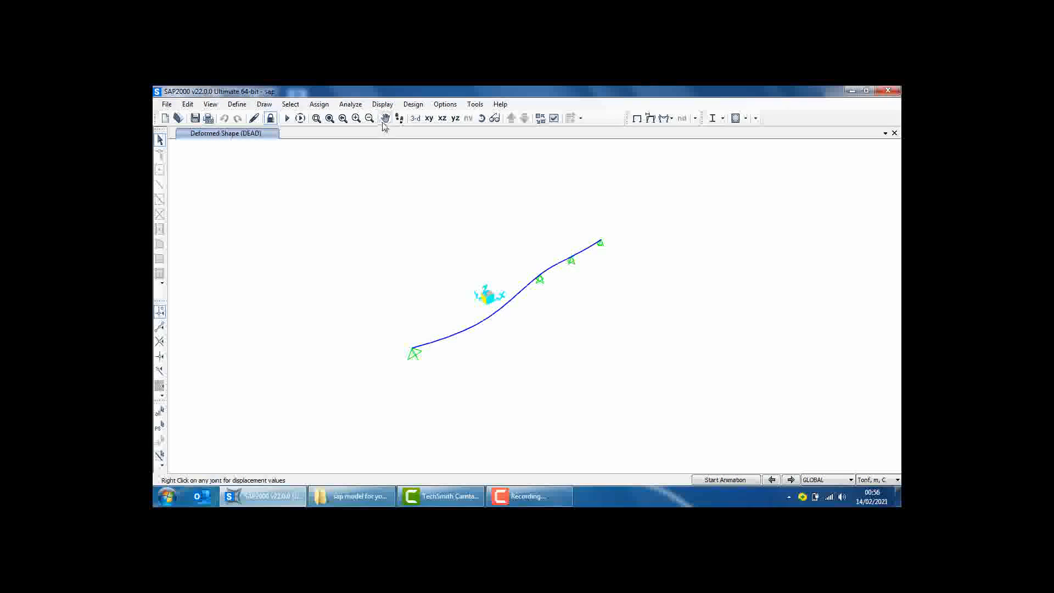
Display the Moment 3-3 frame force diagram for the Ultimate combination with values shown
{"action": "left_click", "coordinate": [380, 106]}
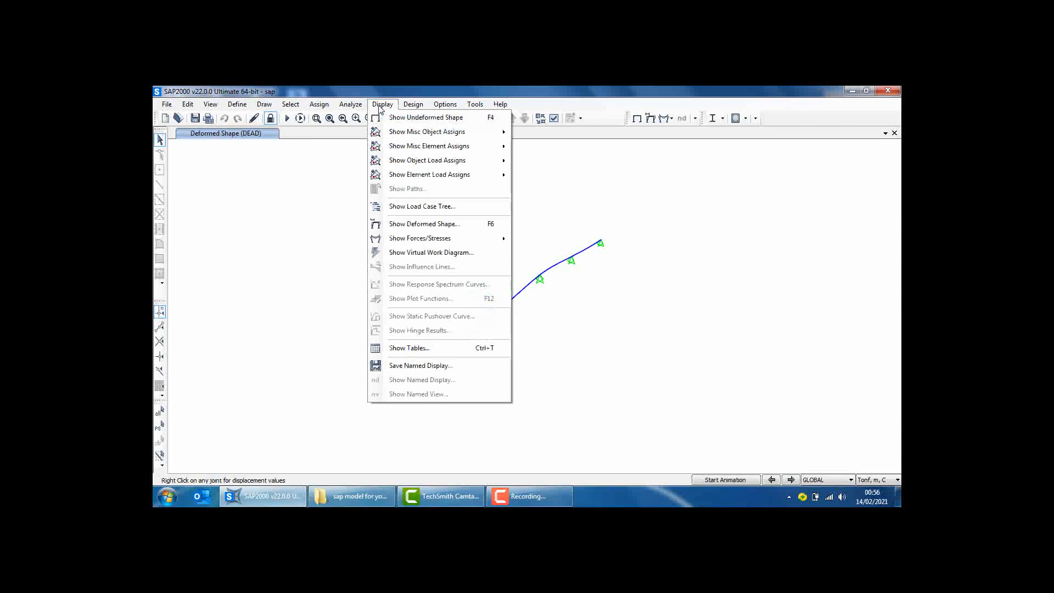
{"action": "mouse_move", "coordinate": [417, 238]}
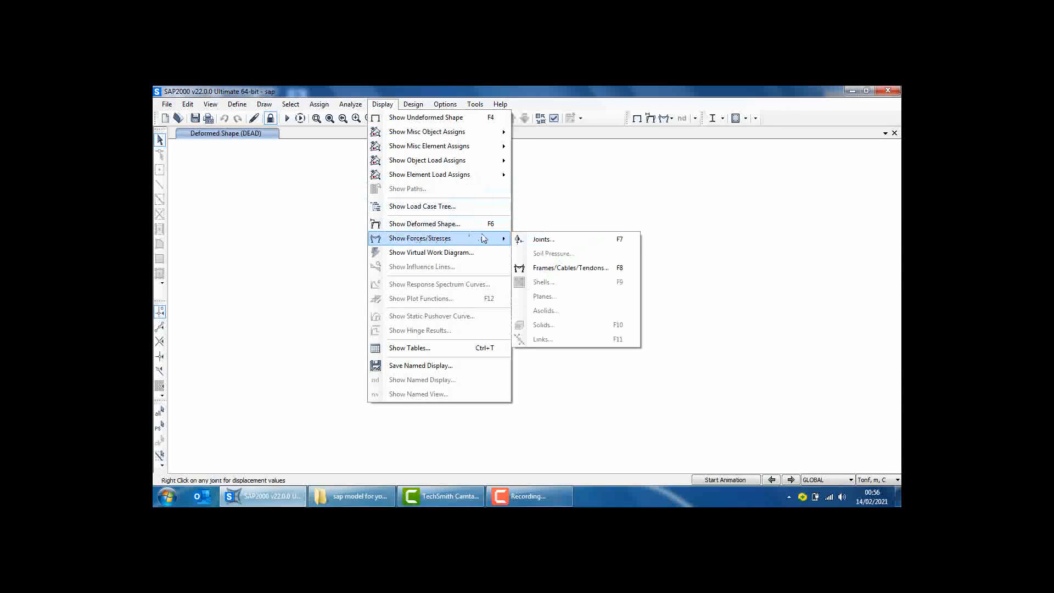
{"action": "left_click", "coordinate": [569, 268]}
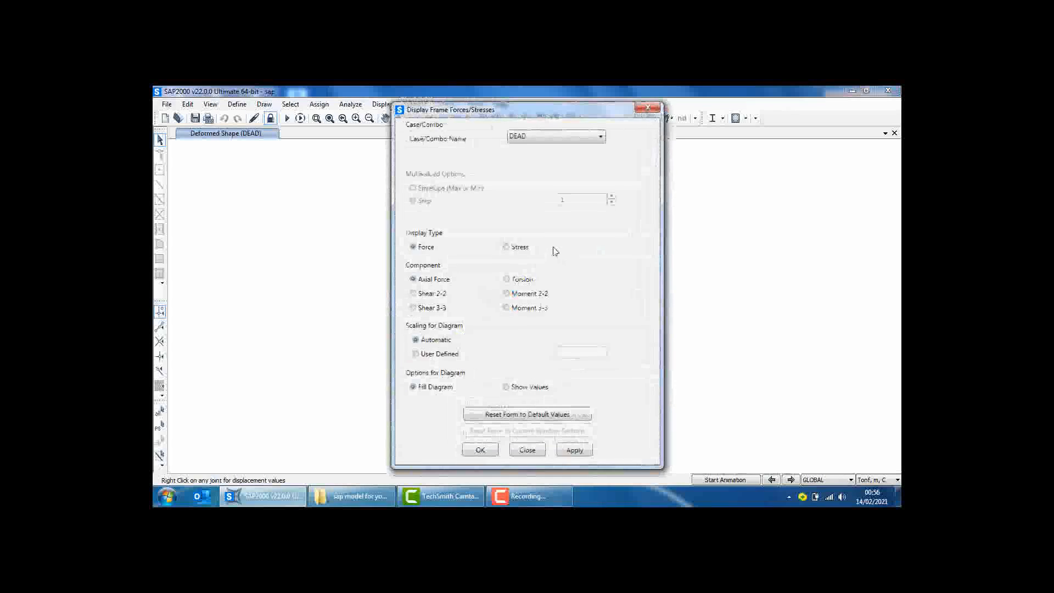
{"action": "left_click", "coordinate": [542, 137]}
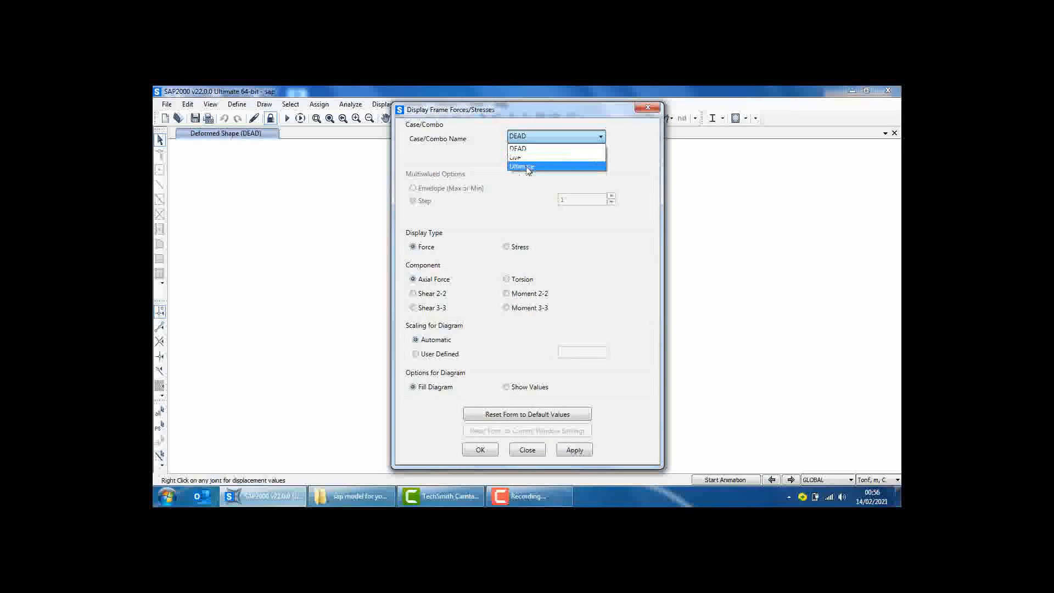
{"action": "left_click", "coordinate": [529, 166]}
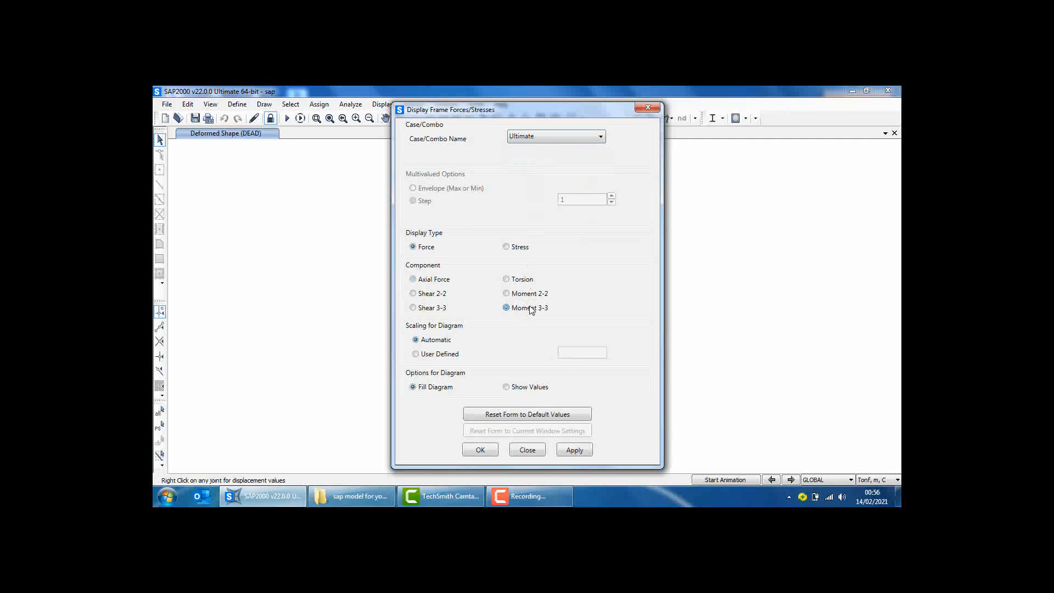
{"action": "left_click", "coordinate": [506, 387]}
{"action": "left_click", "coordinate": [480, 449]}
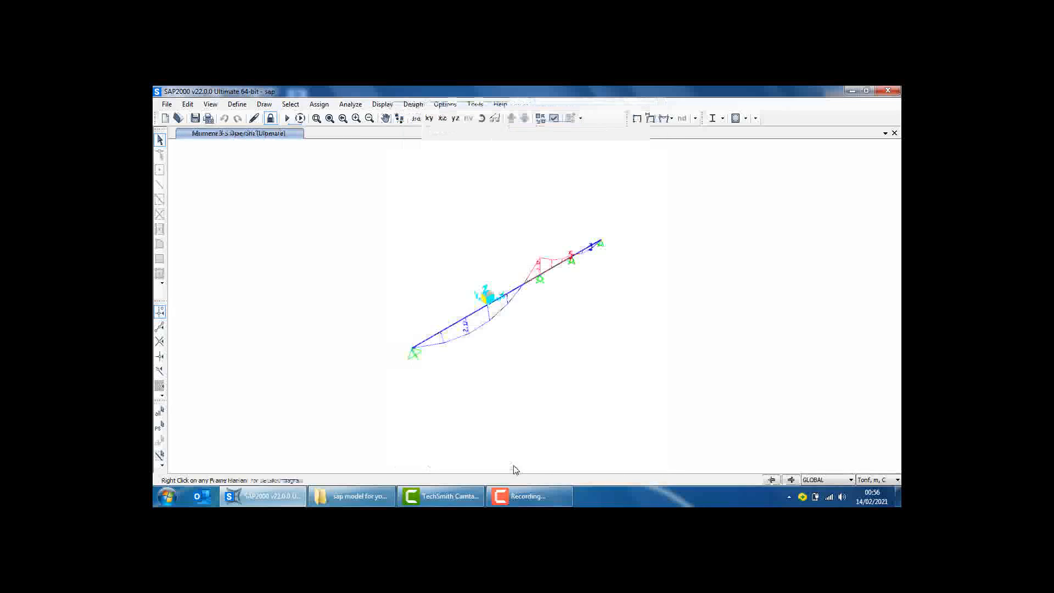
Examine the detailed load, shear, moment and deflection diagrams of the long beam segment and the middle segment
{"action": "right_click", "coordinate": [471, 316]}
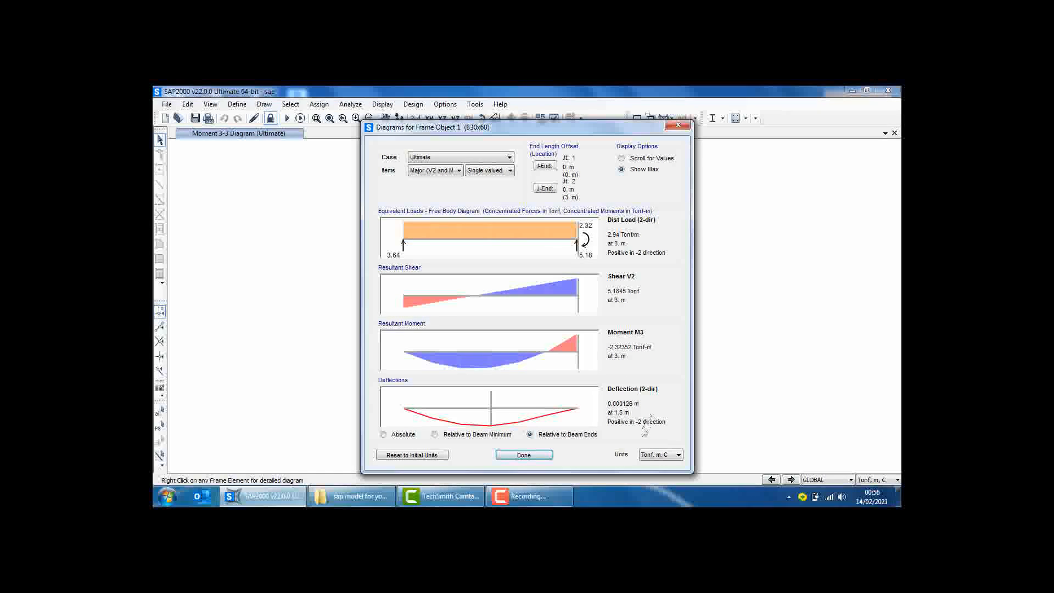
{"action": "left_click", "coordinate": [523, 455]}
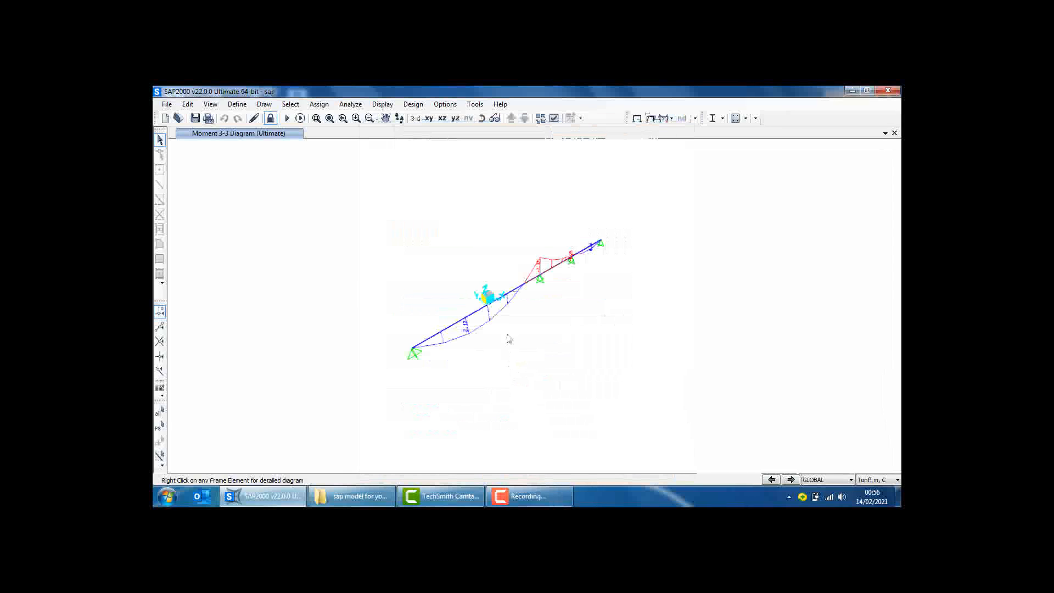
{"action": "left_click", "coordinate": [541, 274]}
{"action": "right_click", "coordinate": [544, 271]}
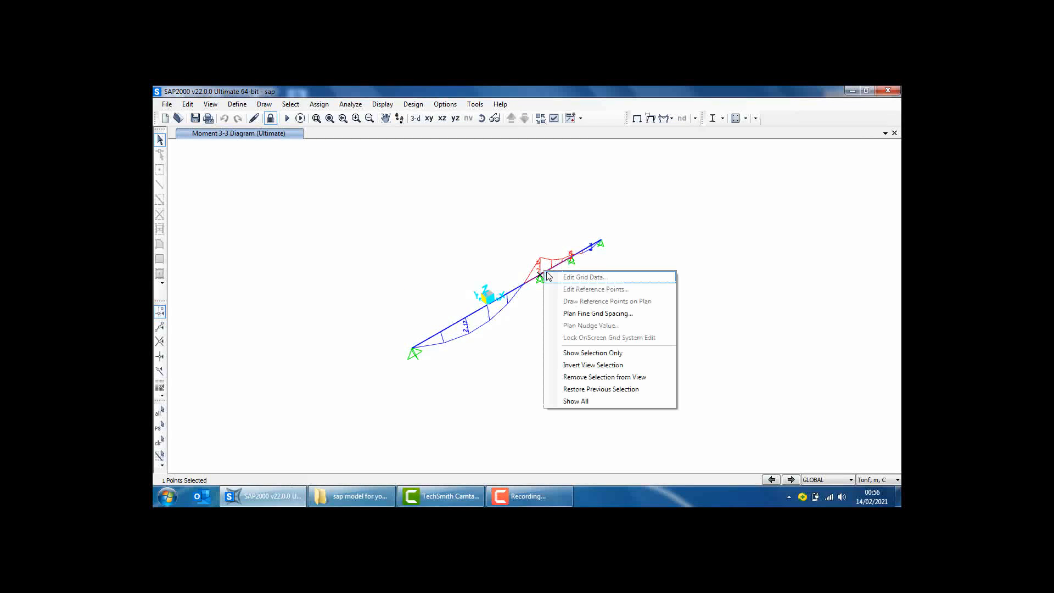
{"action": "left_click", "coordinate": [551, 268]}
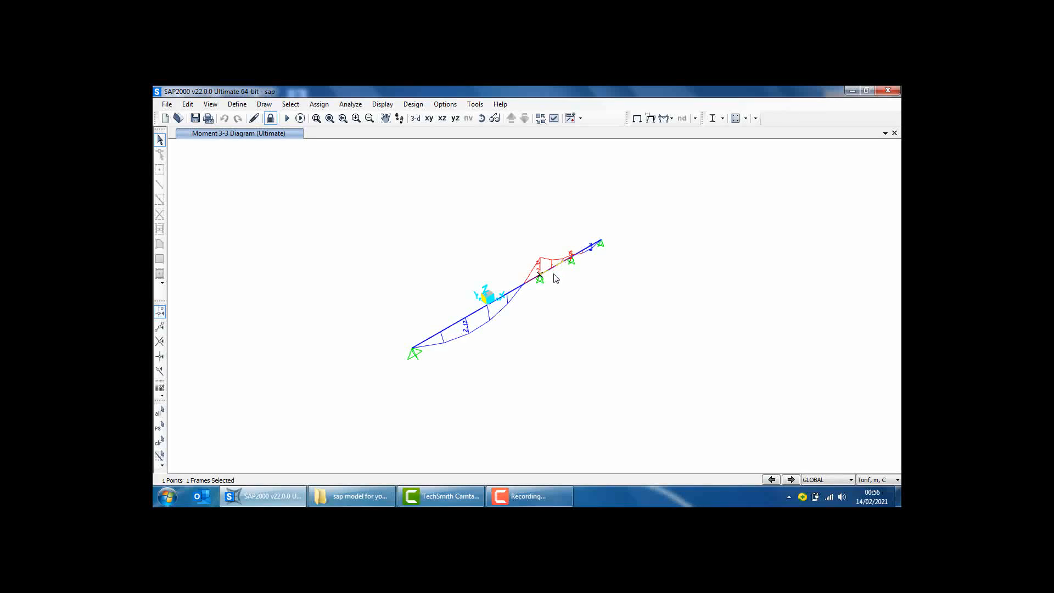
{"action": "right_click", "coordinate": [553, 272]}
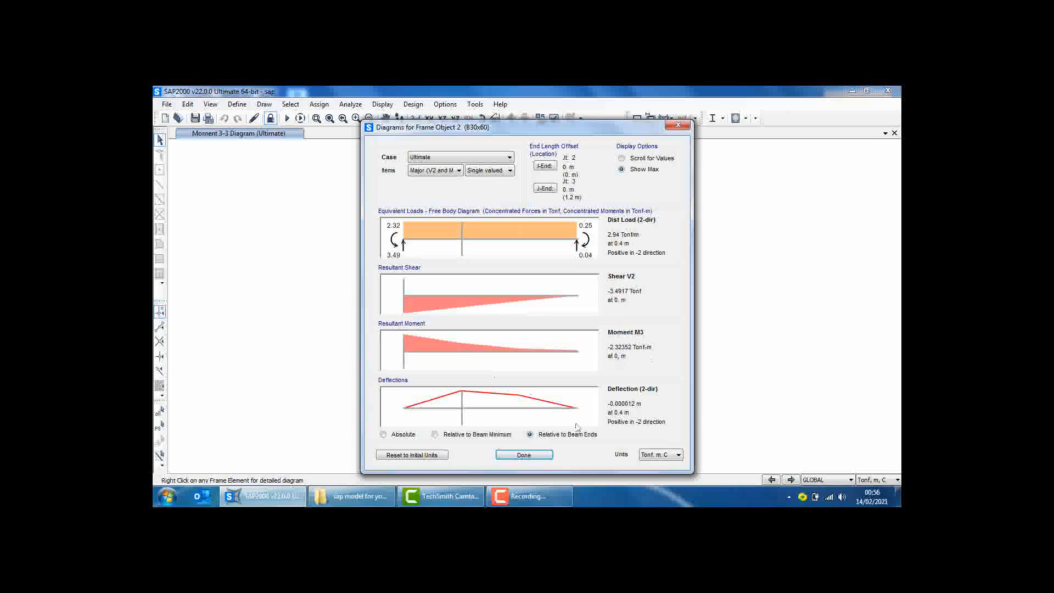
Examine the detailed load, shear, moment and deflection diagrams of the 1.4 m end segment for the Ultimate combination
{"action": "left_click", "coordinate": [525, 455]}
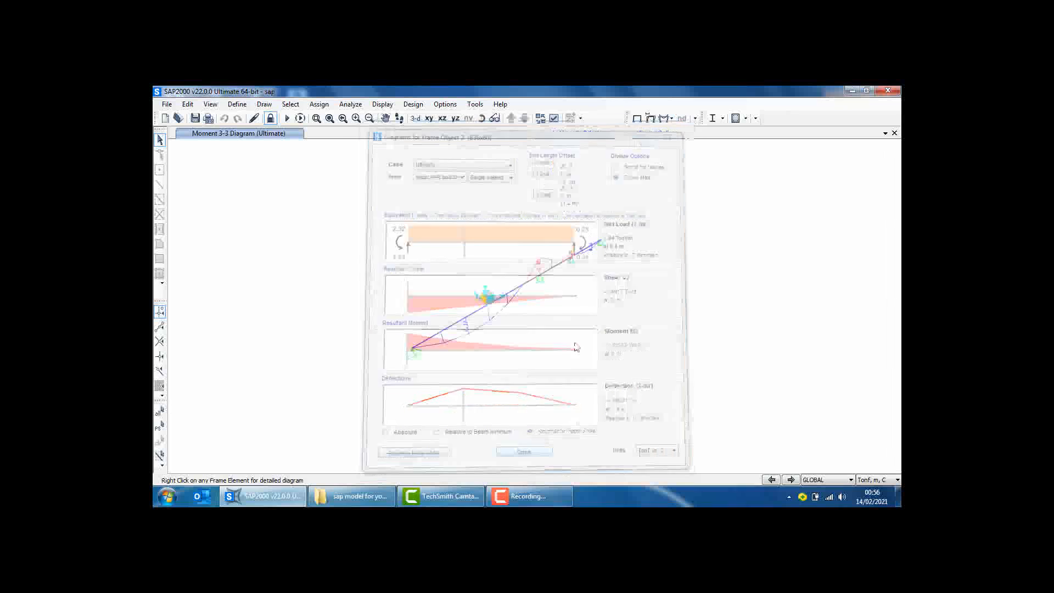
{"action": "right_click", "coordinate": [588, 251]}
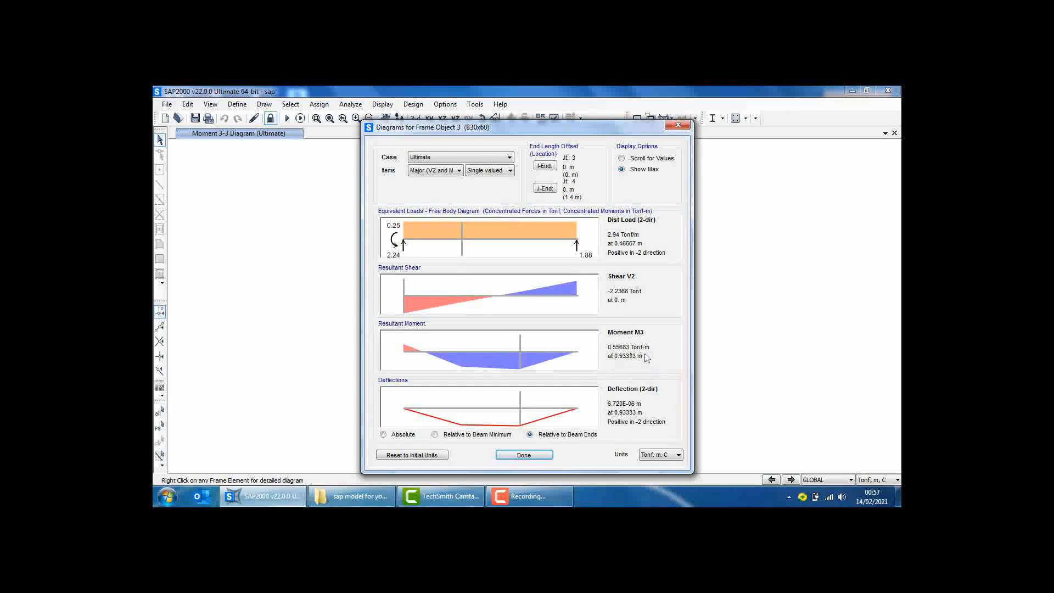
{"action": "left_click", "coordinate": [524, 454]}
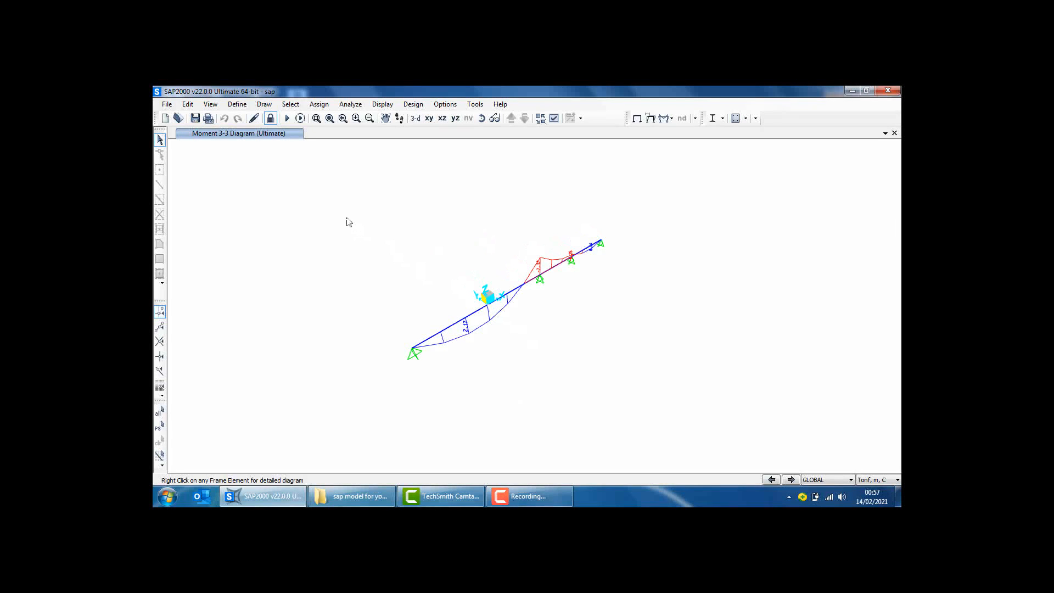
Unlock the model, accepting deletion of the analysis results, and assign the IPE360 frame section to all three beam segments
{"action": "left_click", "coordinate": [270, 118]}
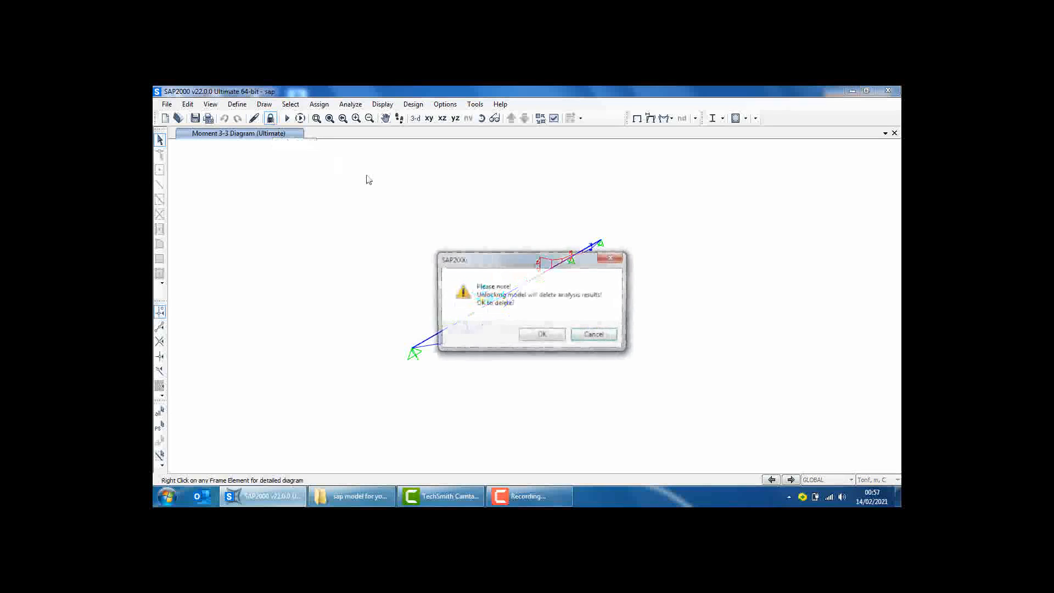
{"action": "left_click", "coordinate": [536, 335]}
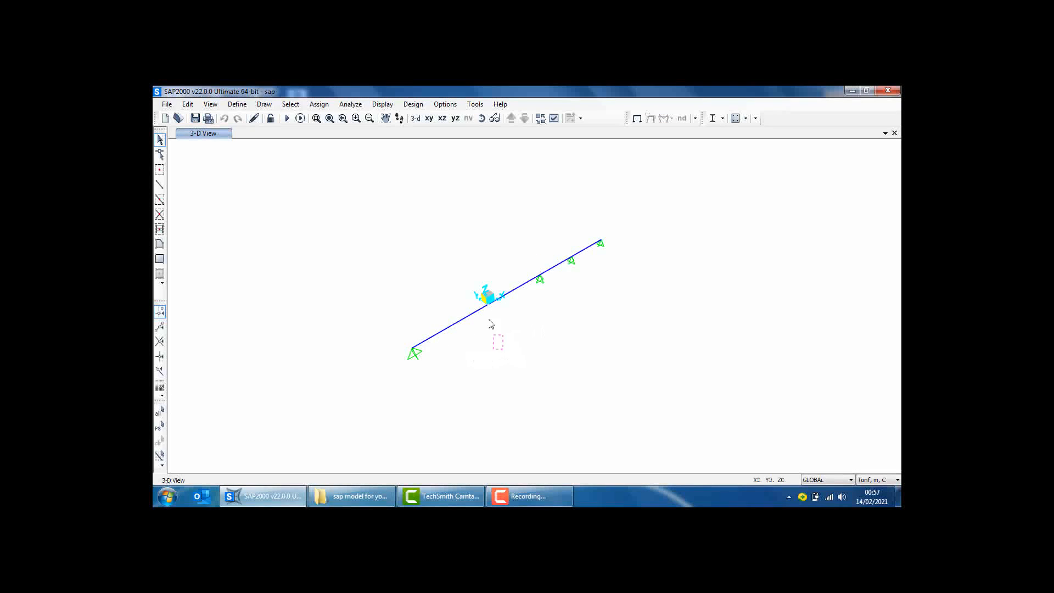
{"action": "left_click", "coordinate": [524, 283]}
{"action": "left_click_drag", "start_coordinate": [558, 272], "coordinate": [577, 228]}
{"action": "left_click", "coordinate": [319, 104]}
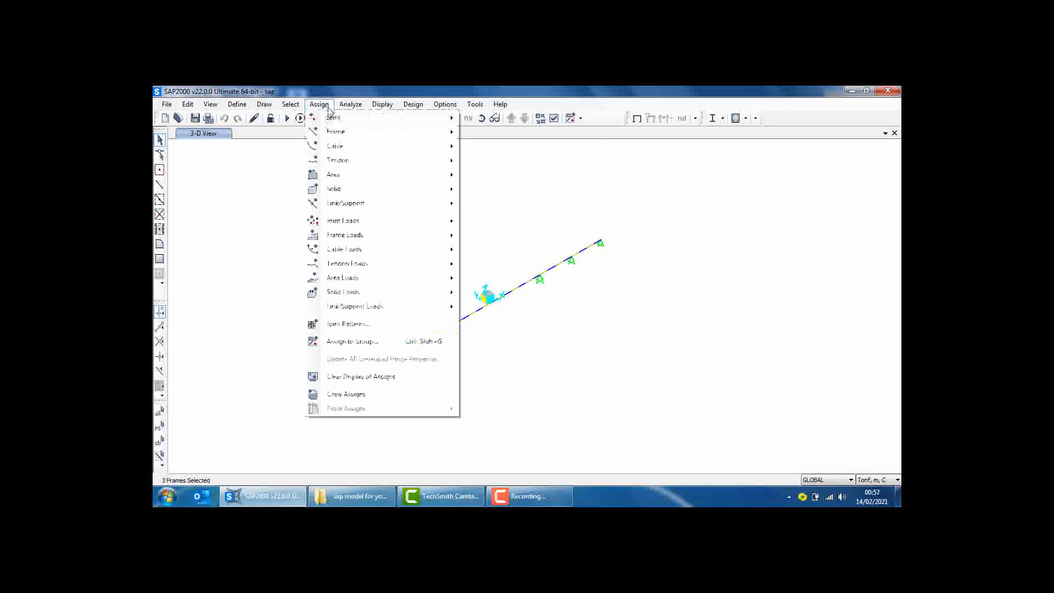
{"action": "mouse_move", "coordinate": [340, 132]}
{"action": "left_click", "coordinate": [504, 138]}
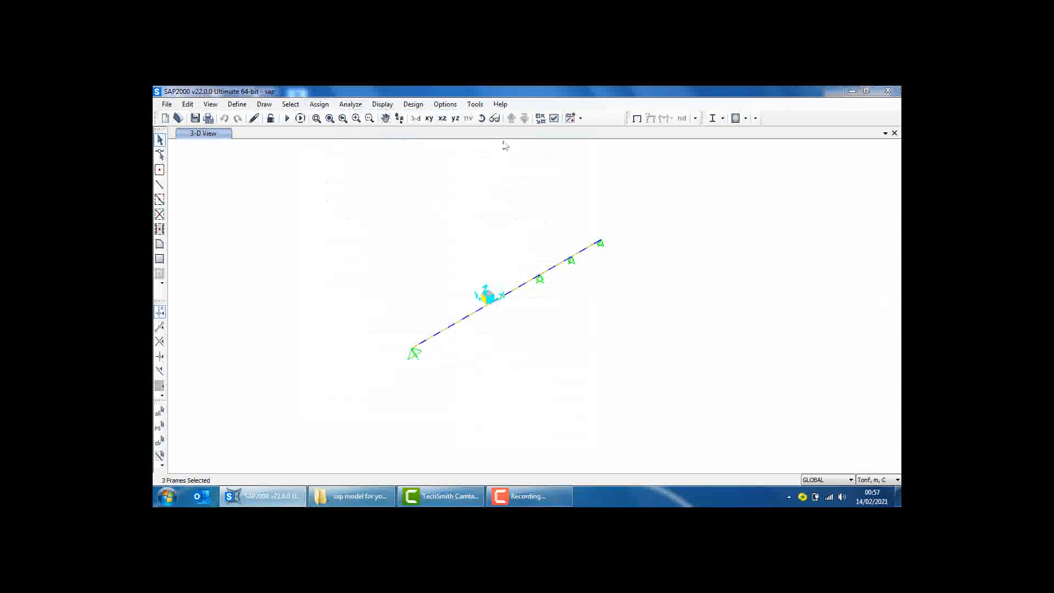
{"action": "left_click", "coordinate": [470, 199]}
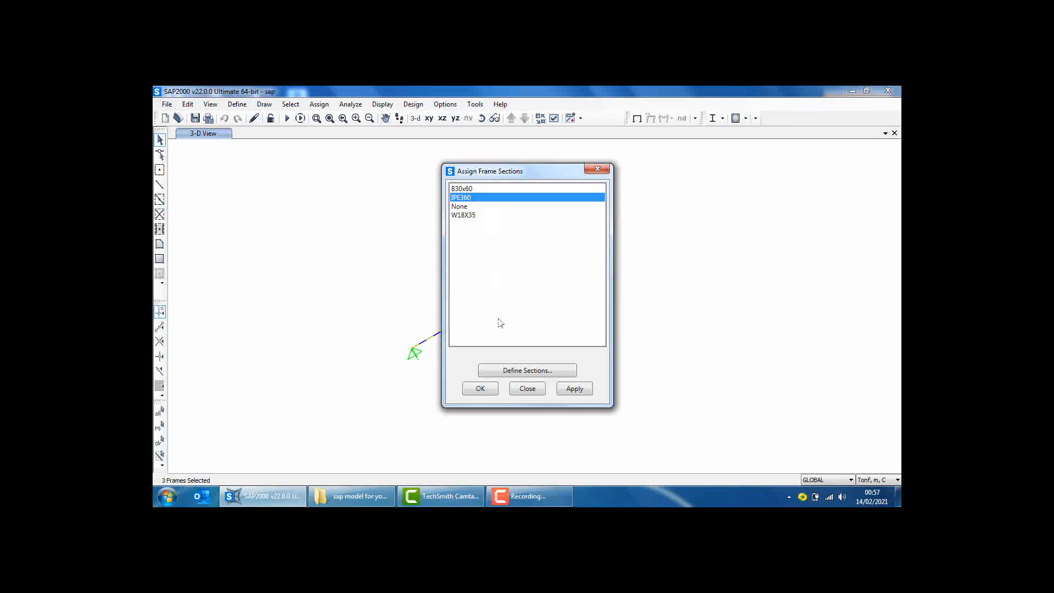
{"action": "left_click", "coordinate": [487, 391]}
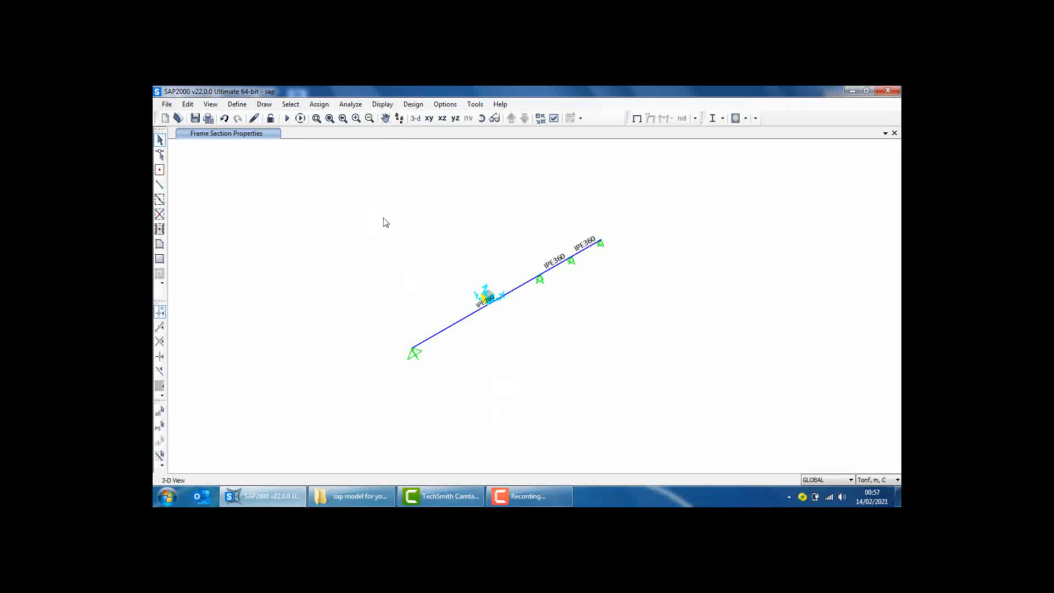
Display the frame span loads of the DEAD load pattern with joint loads and loading values shown
{"action": "left_click", "coordinate": [383, 104]}
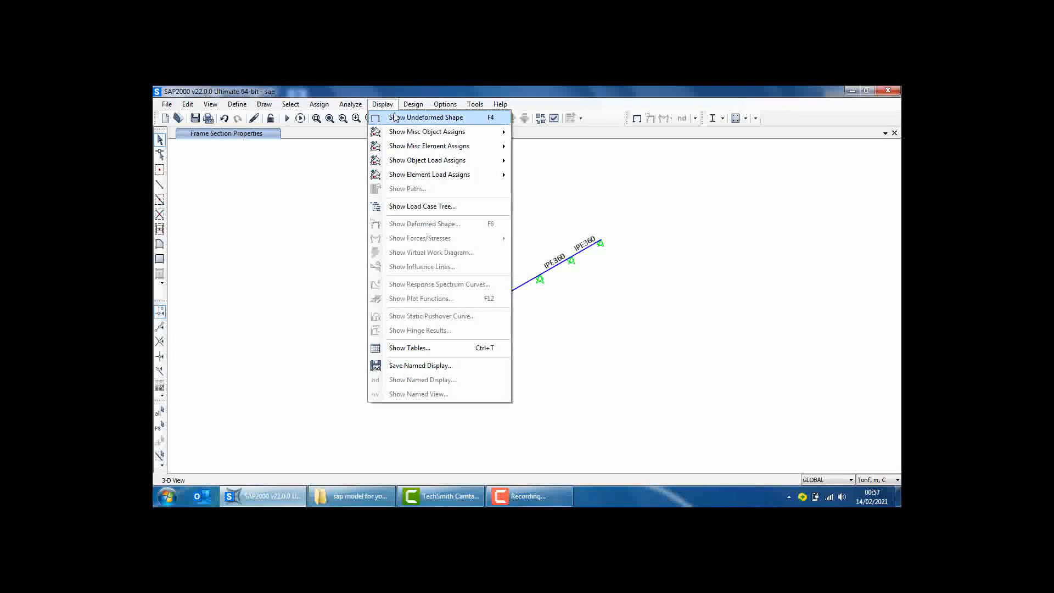
{"action": "mouse_move", "coordinate": [402, 131]}
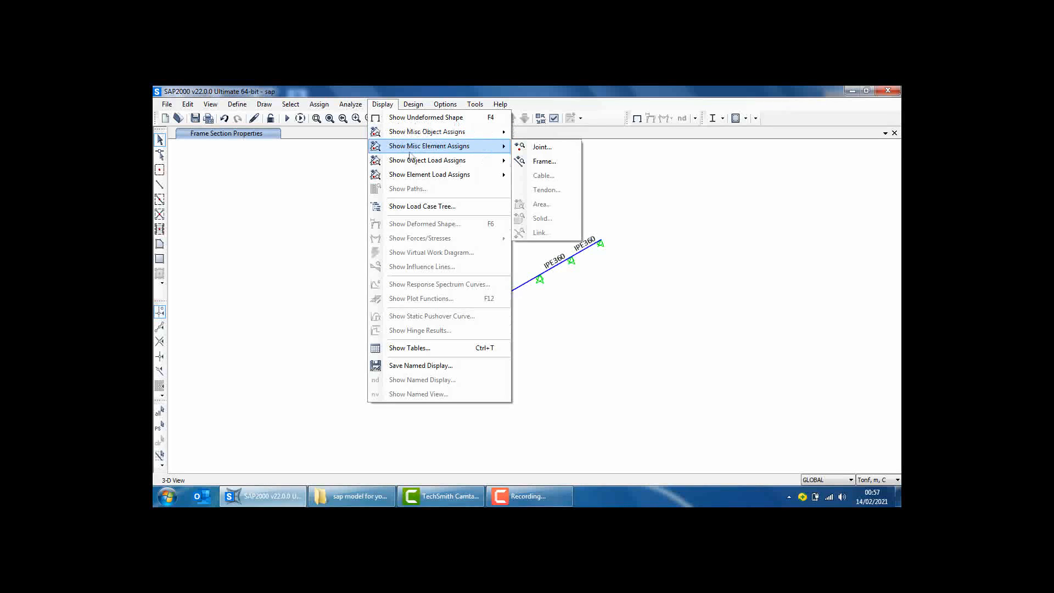
{"action": "left_click", "coordinate": [546, 175]}
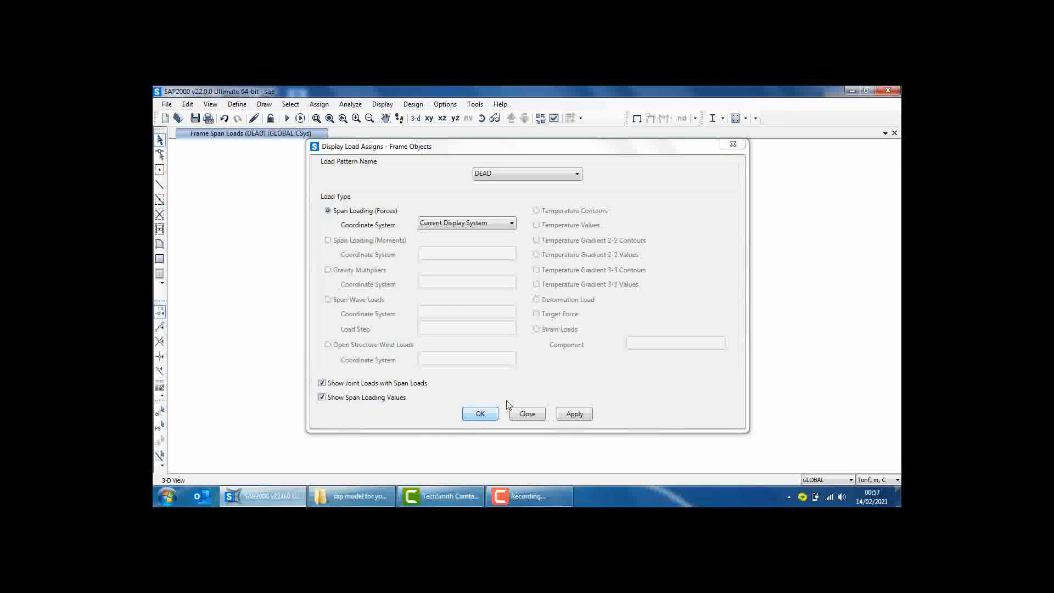
{"action": "key", "text": "Return"}
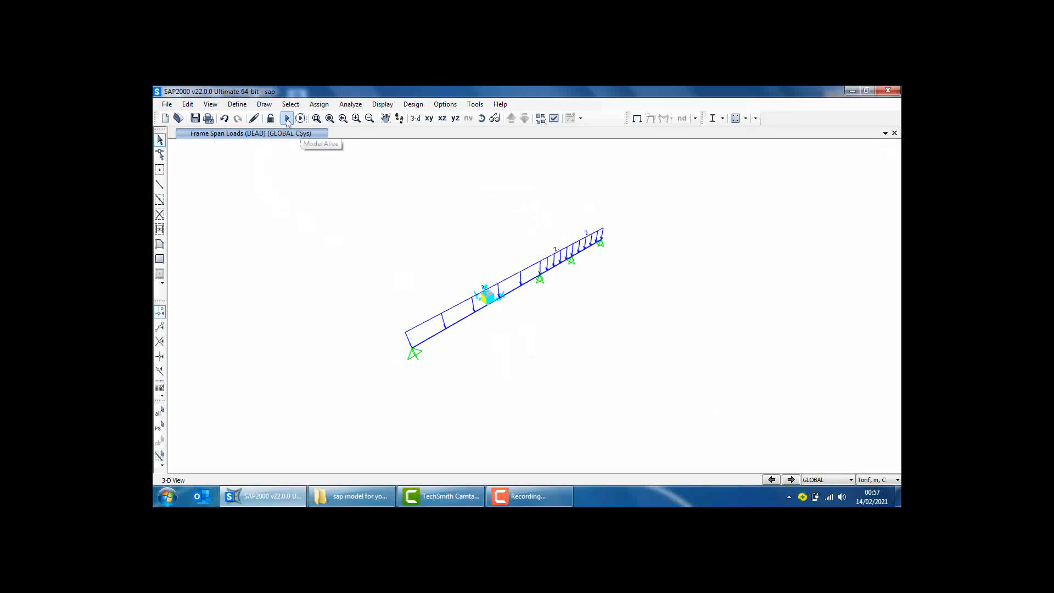
Run the analysis again for the DEAD, MODAL and Live load cases and close the analysis messages
{"action": "left_click", "coordinate": [287, 119]}
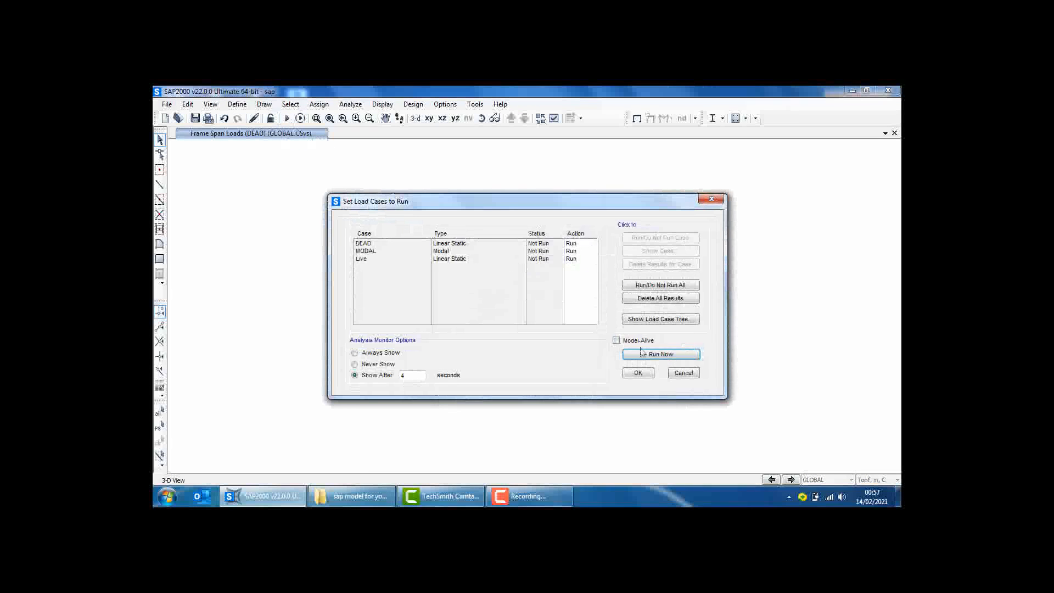
{"action": "left_click", "coordinate": [640, 351]}
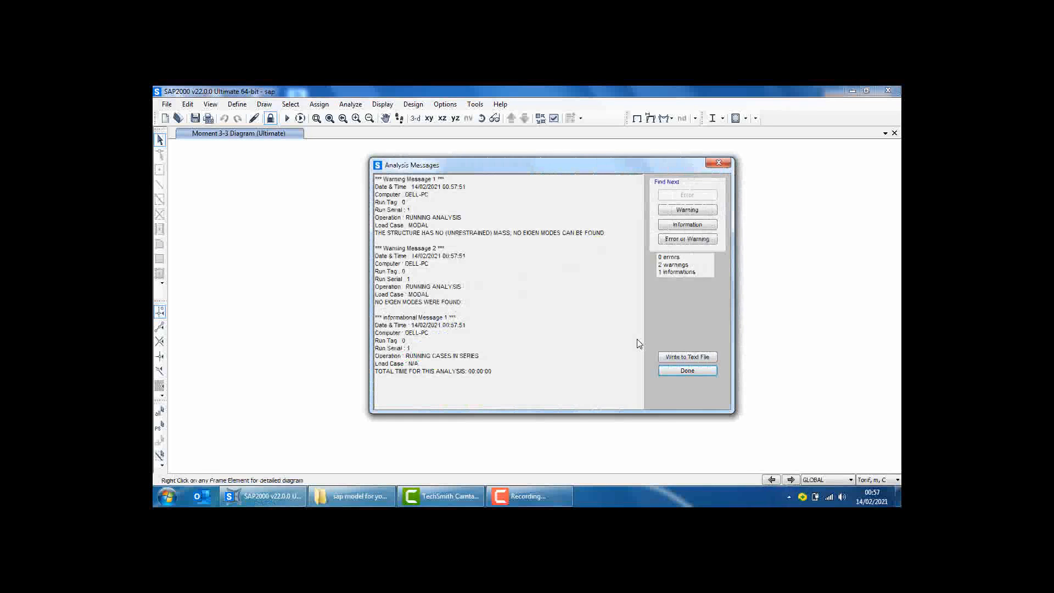
{"action": "left_click", "coordinate": [686, 371]}
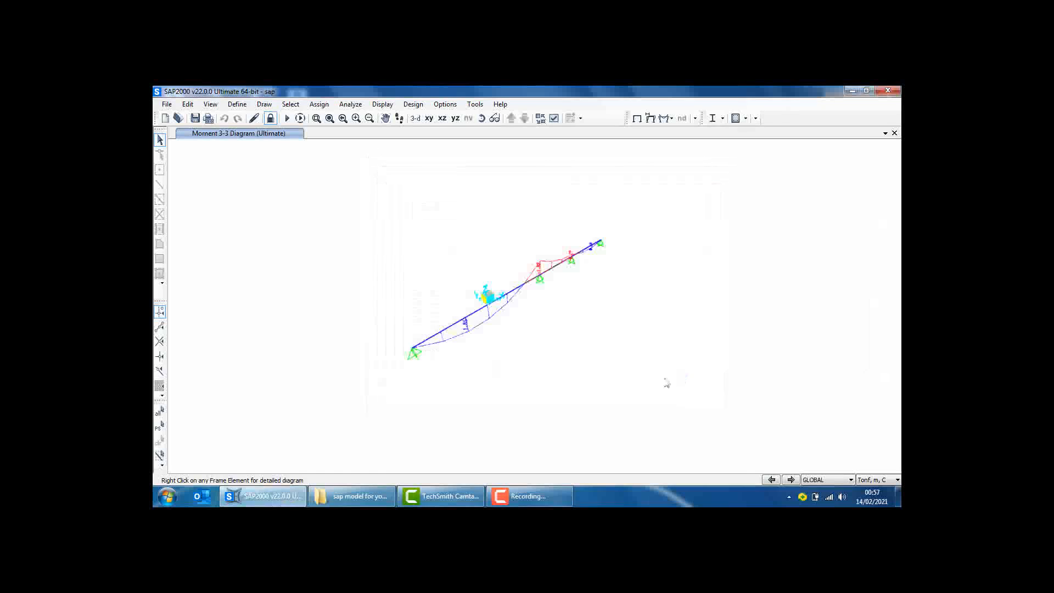
Examine the detailed load, shear, moment and deflection diagrams of all three IPE360 beam segments for the Ultimate combination
{"action": "right_click", "coordinate": [475, 316]}
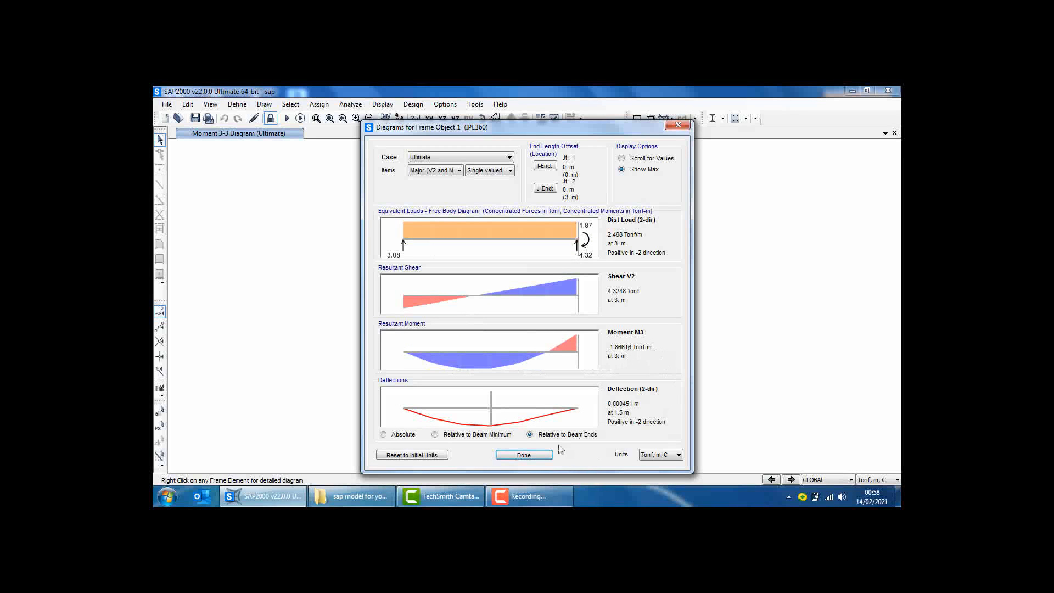
{"action": "left_click", "coordinate": [540, 456]}
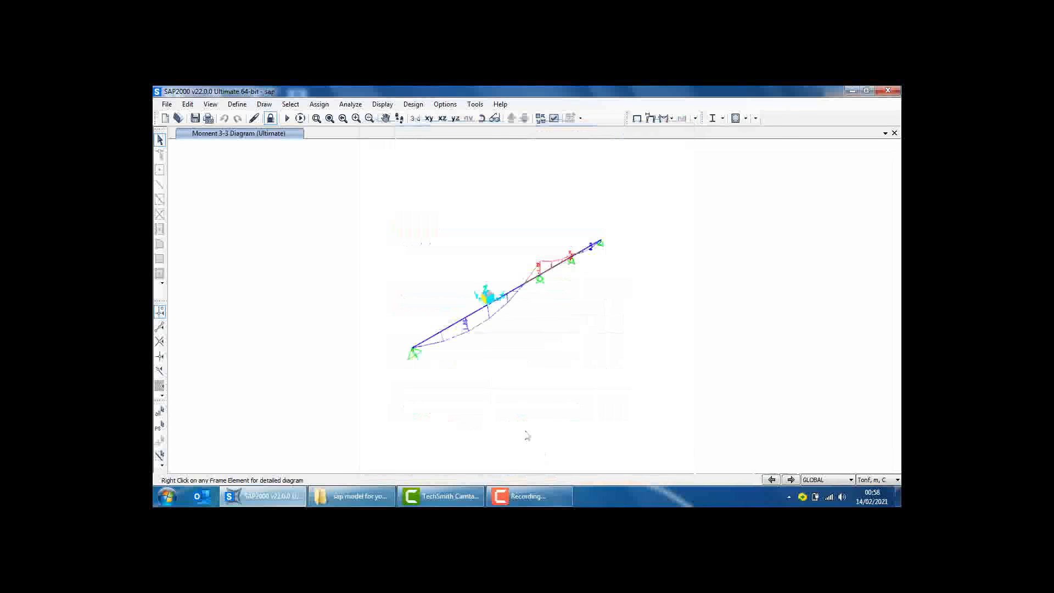
{"action": "right_click", "coordinate": [550, 272]}
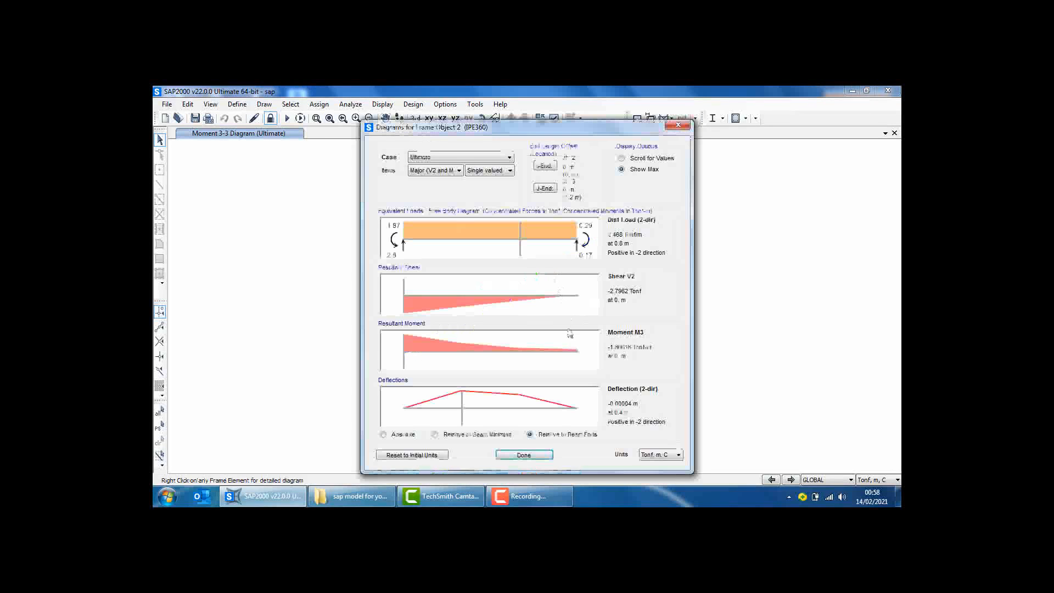
{"action": "left_click", "coordinate": [524, 455]}
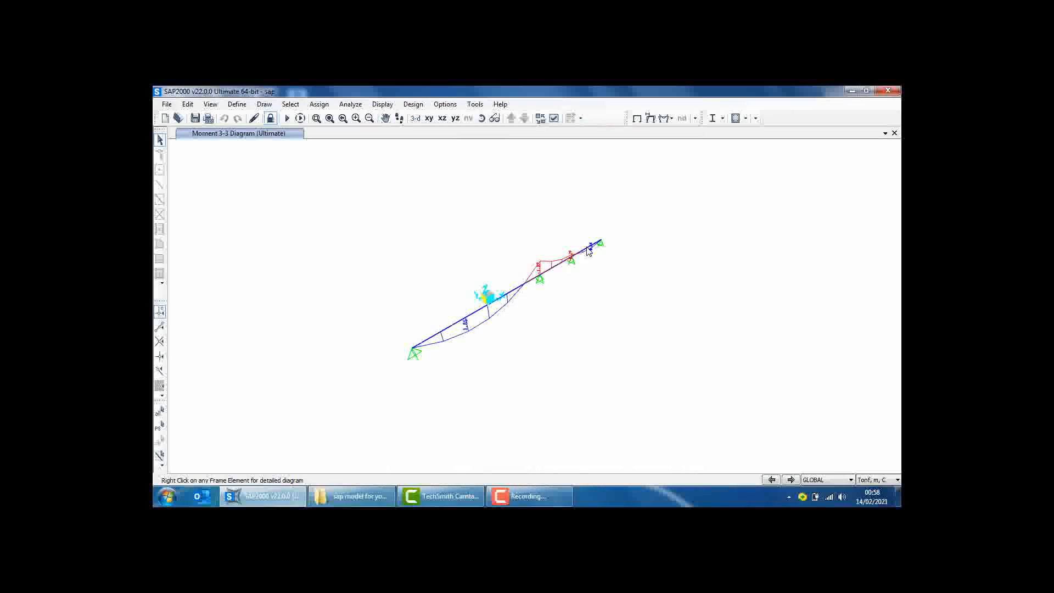
{"action": "right_click", "coordinate": [590, 248]}
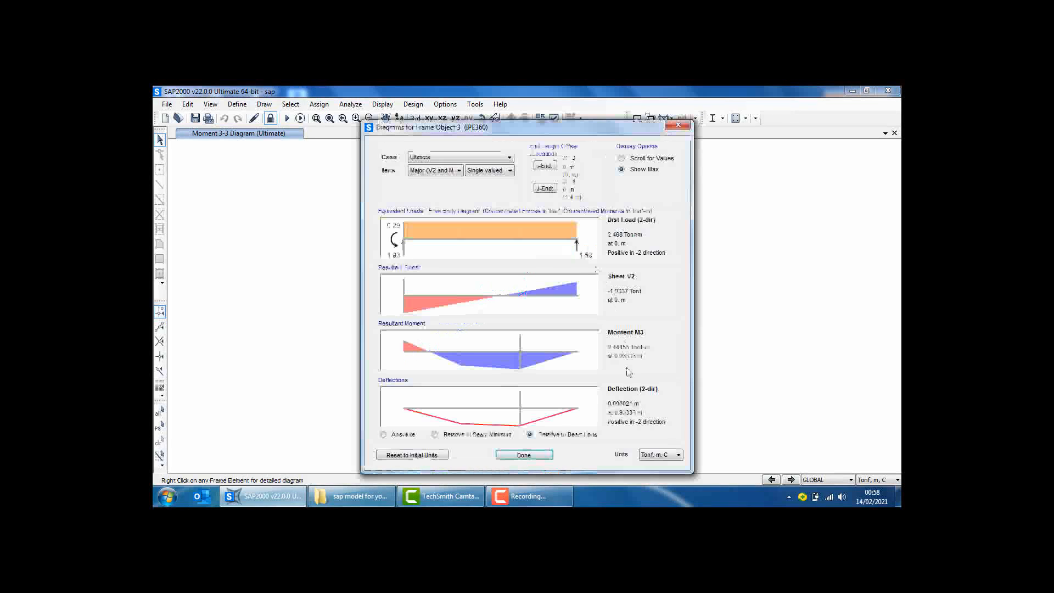
{"action": "left_click", "coordinate": [540, 457]}
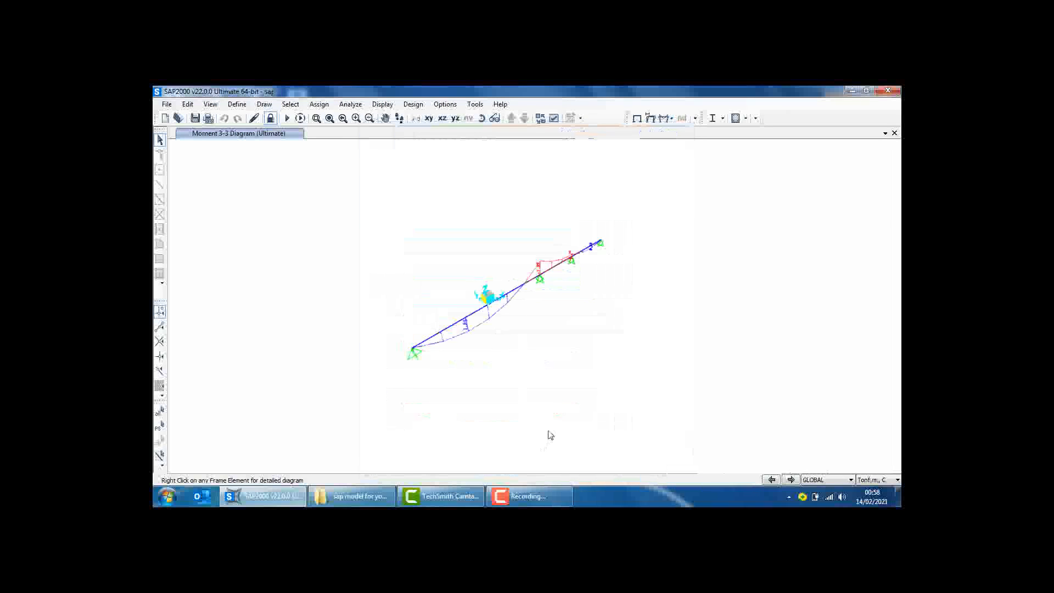